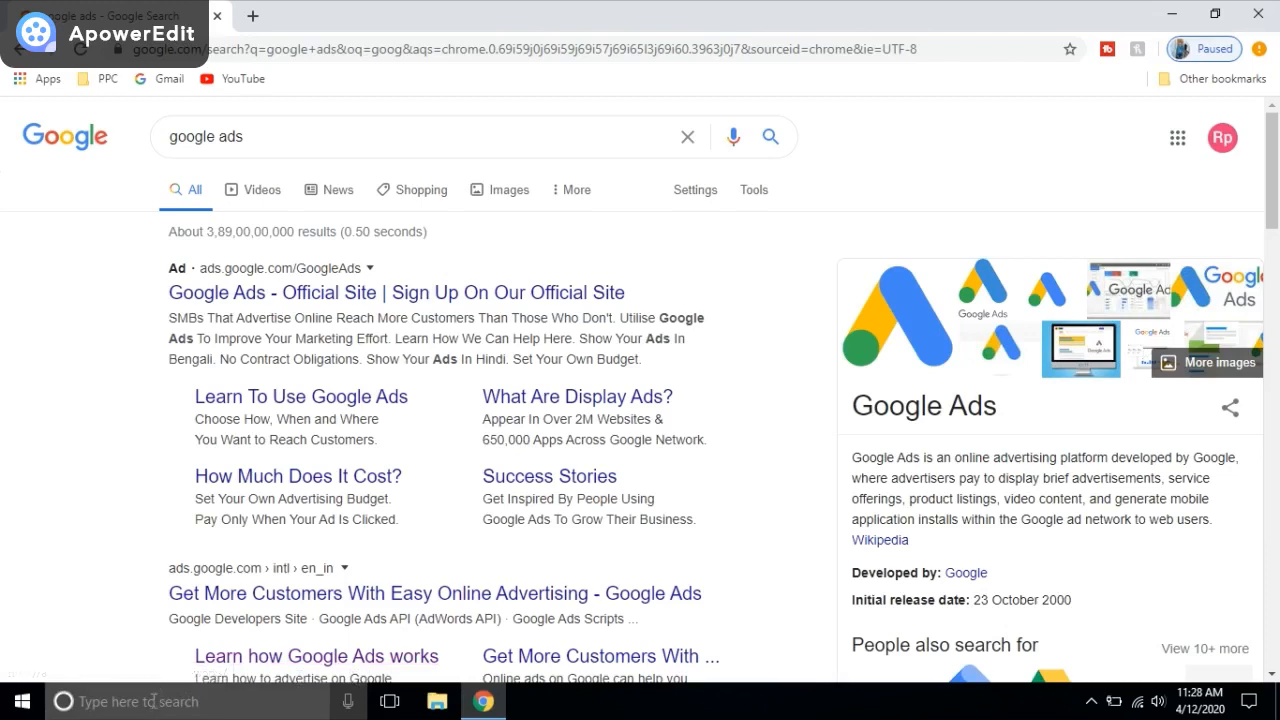
Step: Open the Windows taskbar search to look for another app
left_click(154, 704)
Step: Open Notepad and add the line 'It is mandate to have google account i.e gmail account', then return to Chrome
type("note")
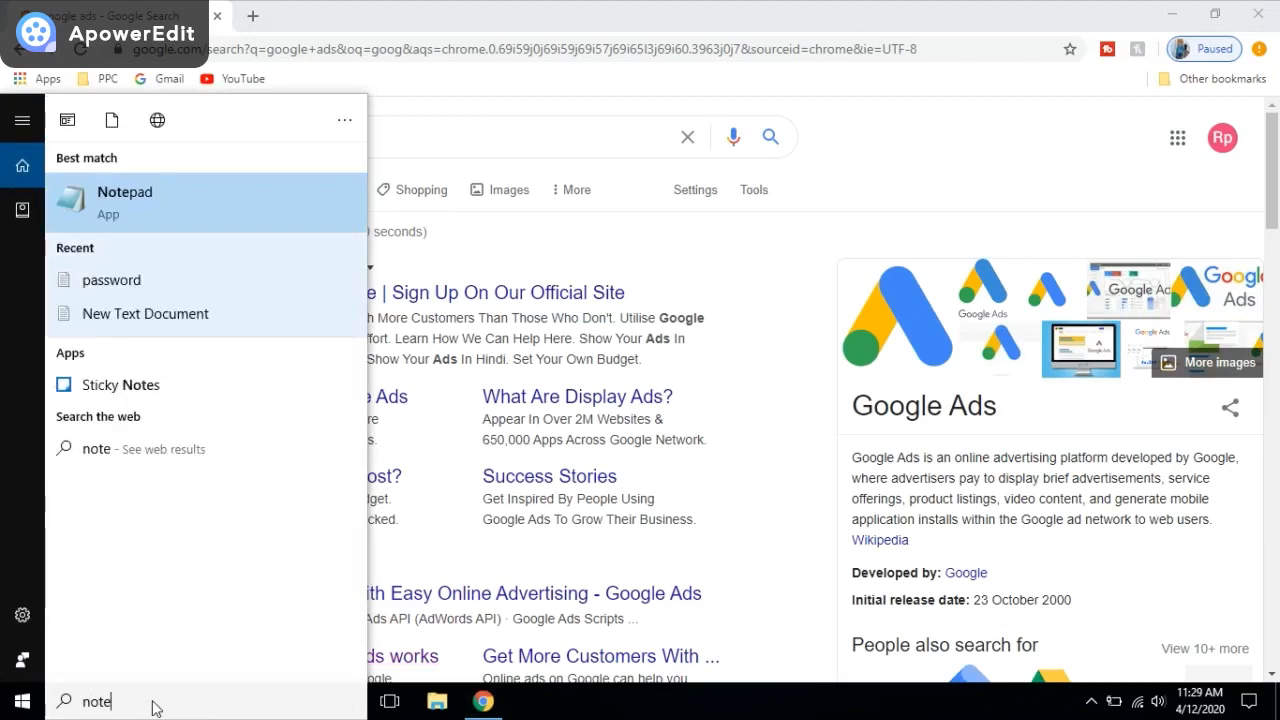
left_click(194, 209)
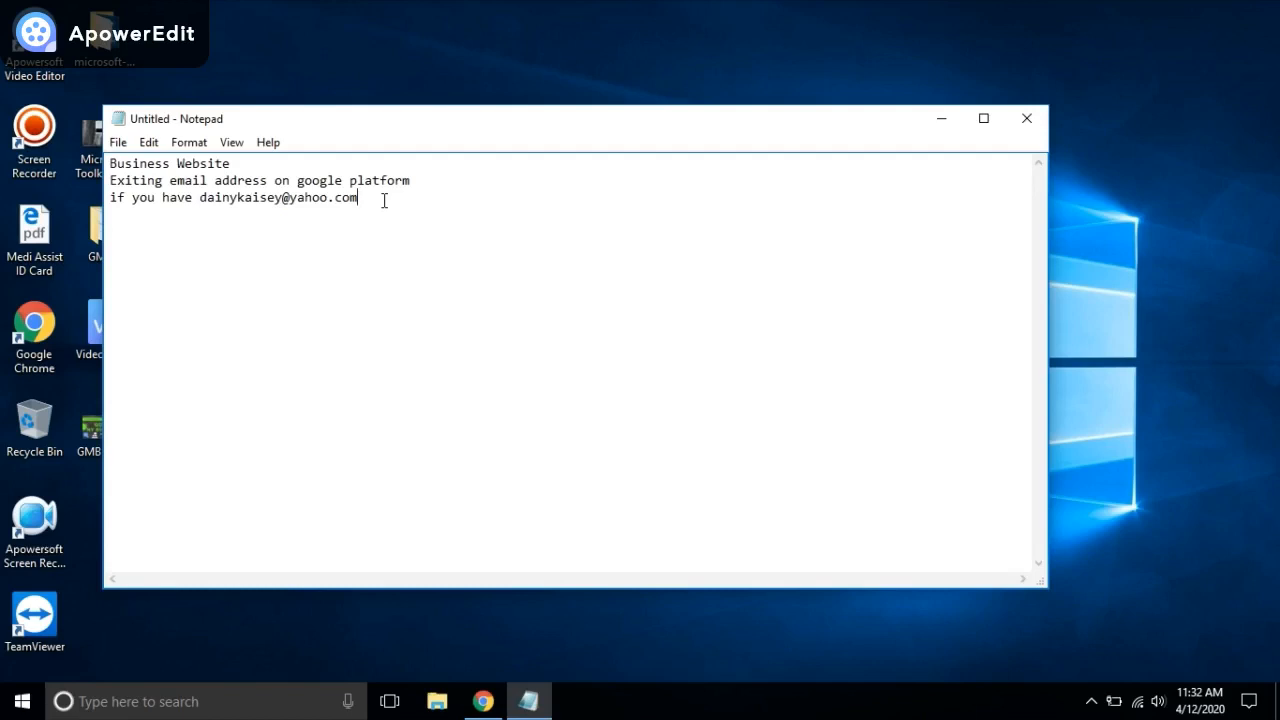
key("Return")
type("It is mandate to have ")
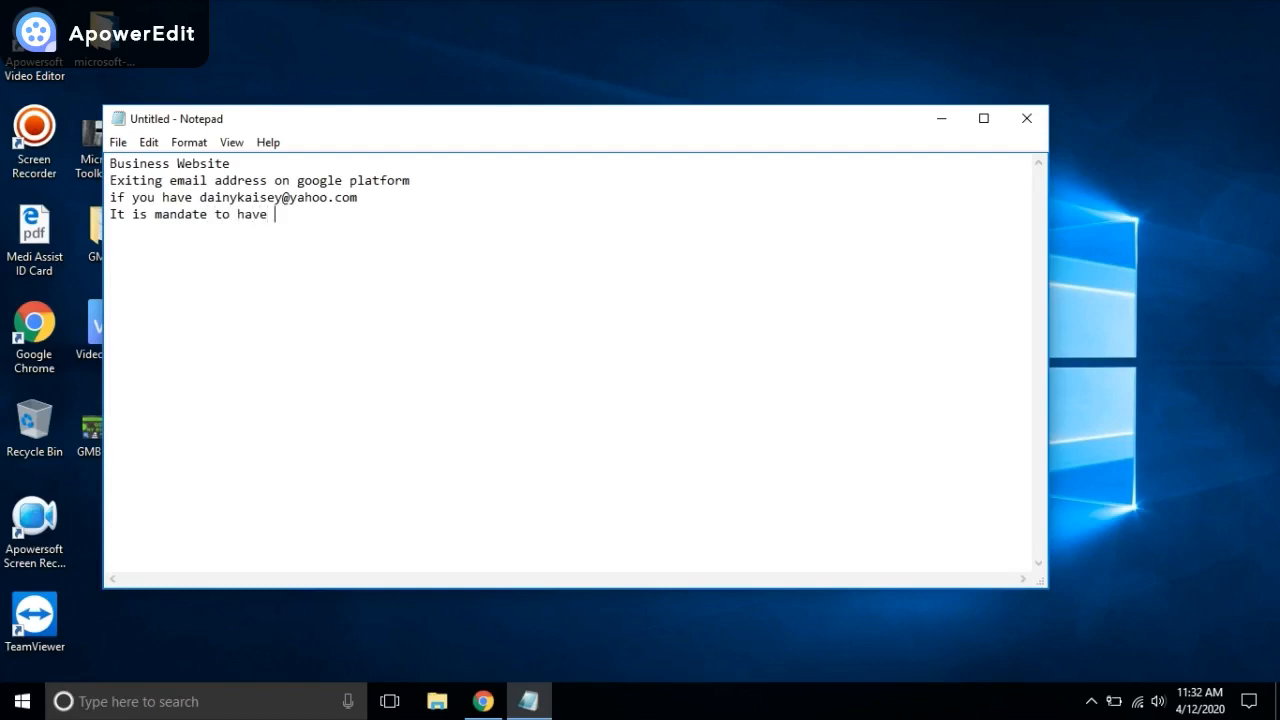
type("google account i.e gmail account")
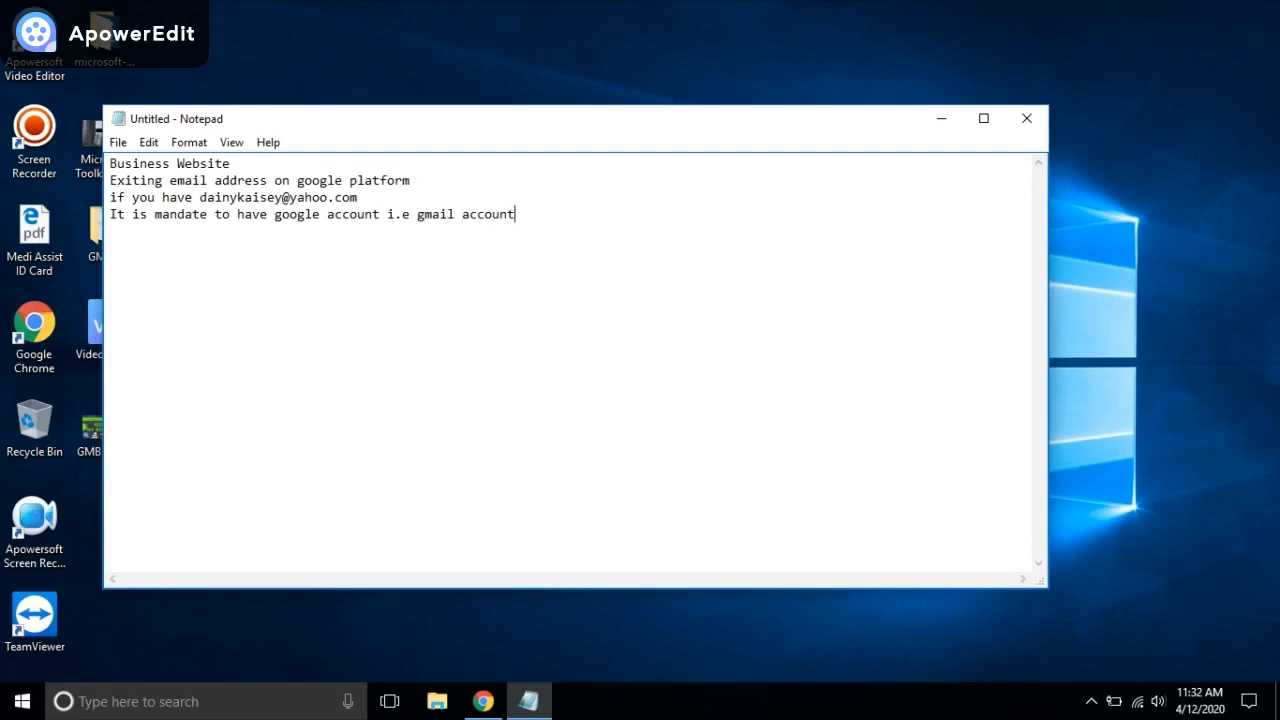
left_click(483, 701)
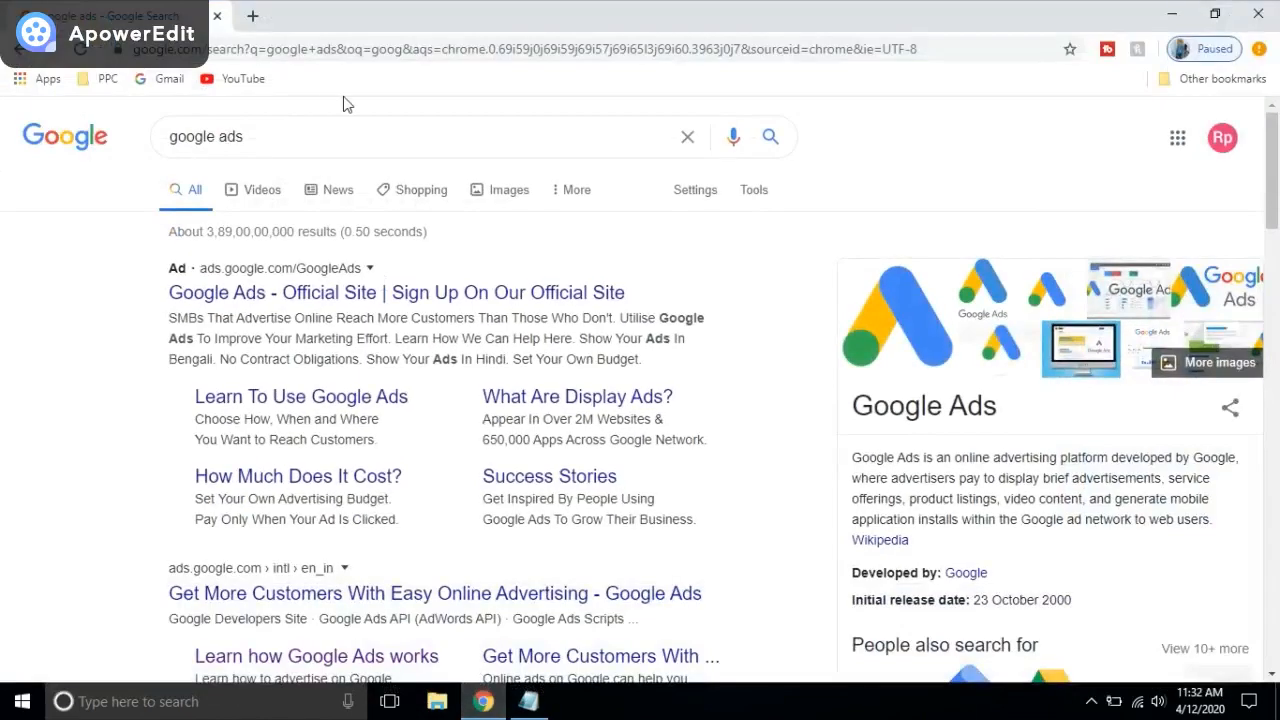
Step: Search 'google' in a fresh tab, open the official Google Ads site and start signing in
left_click(252, 16)
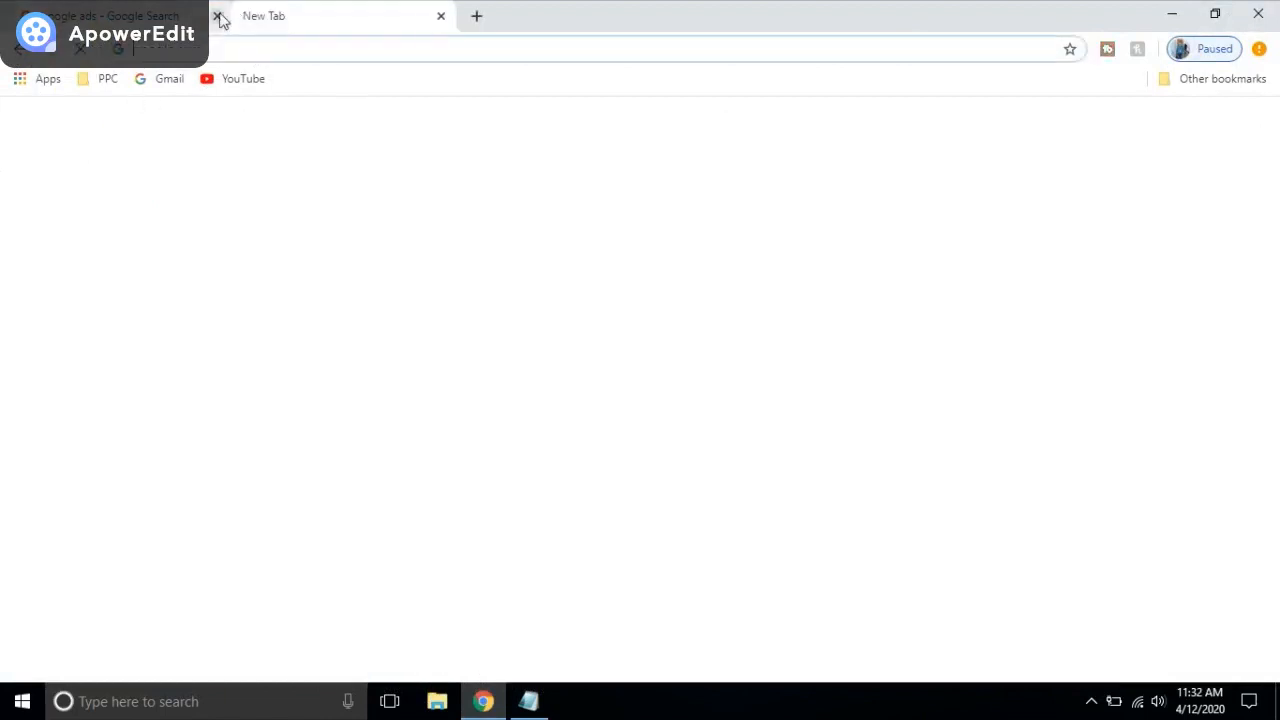
left_click(205, 16)
left_click(511, 393)
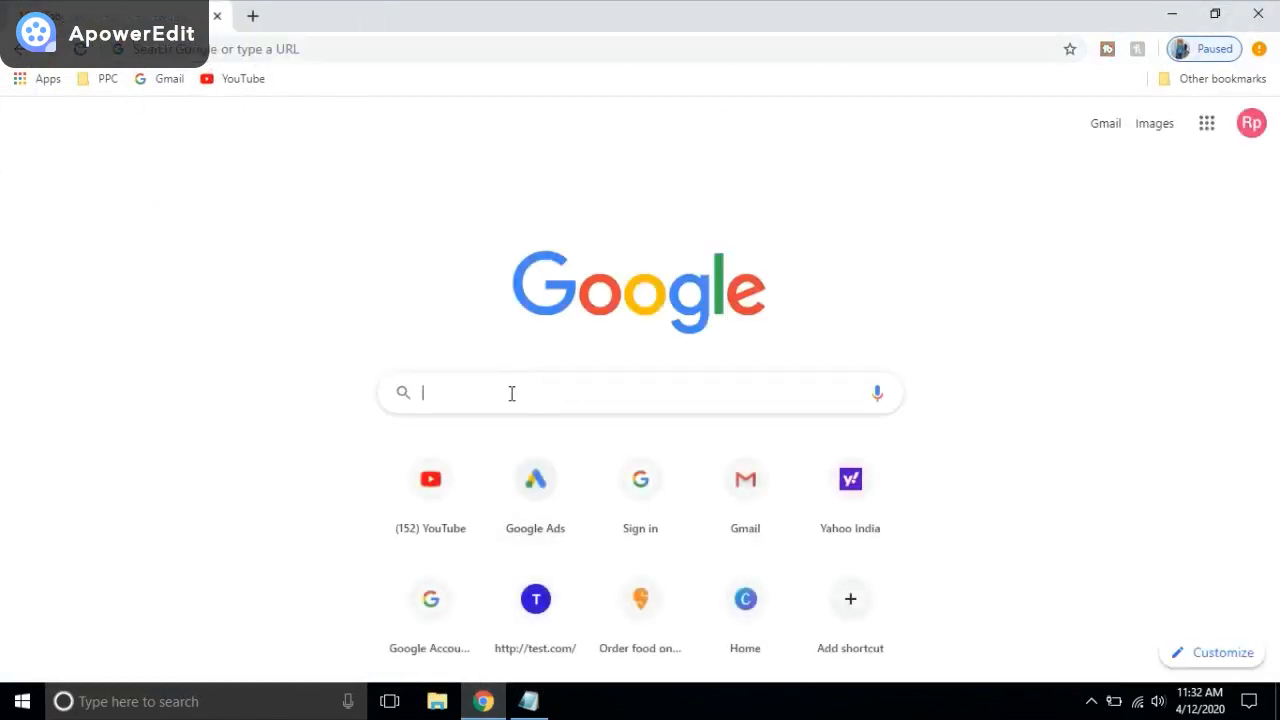
type("google ads")
key("Return")
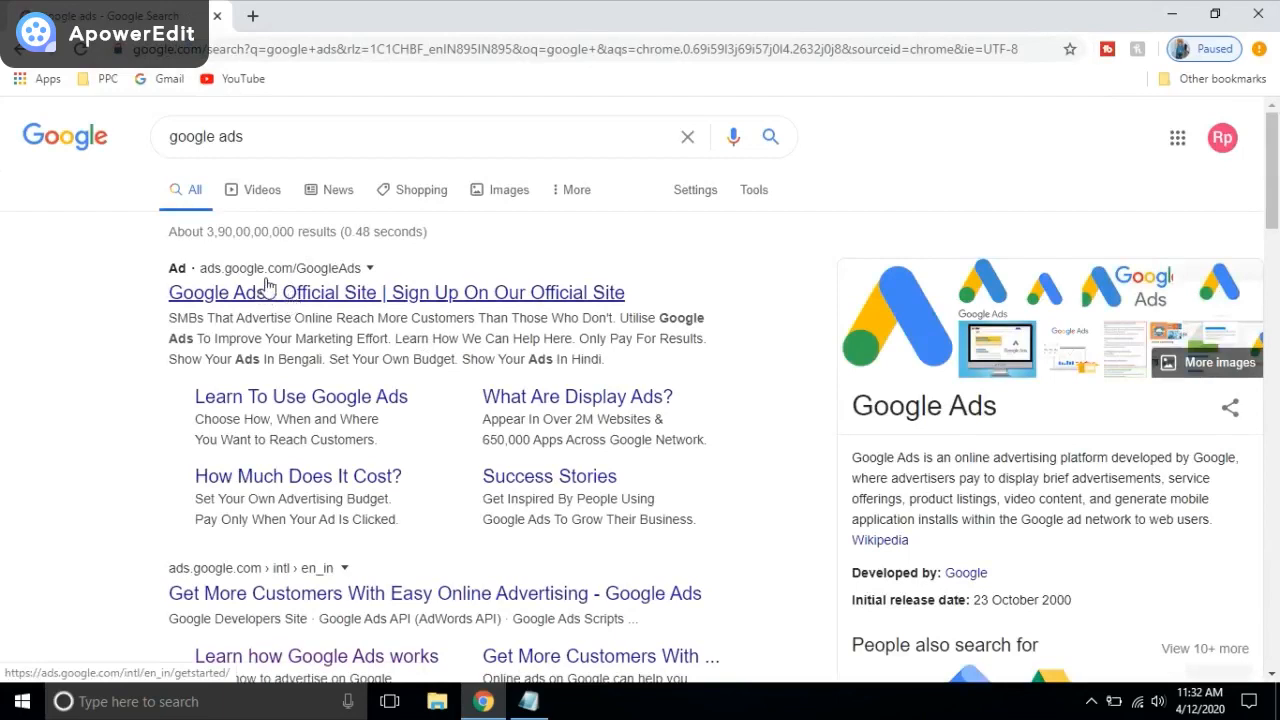
left_click(274, 286)
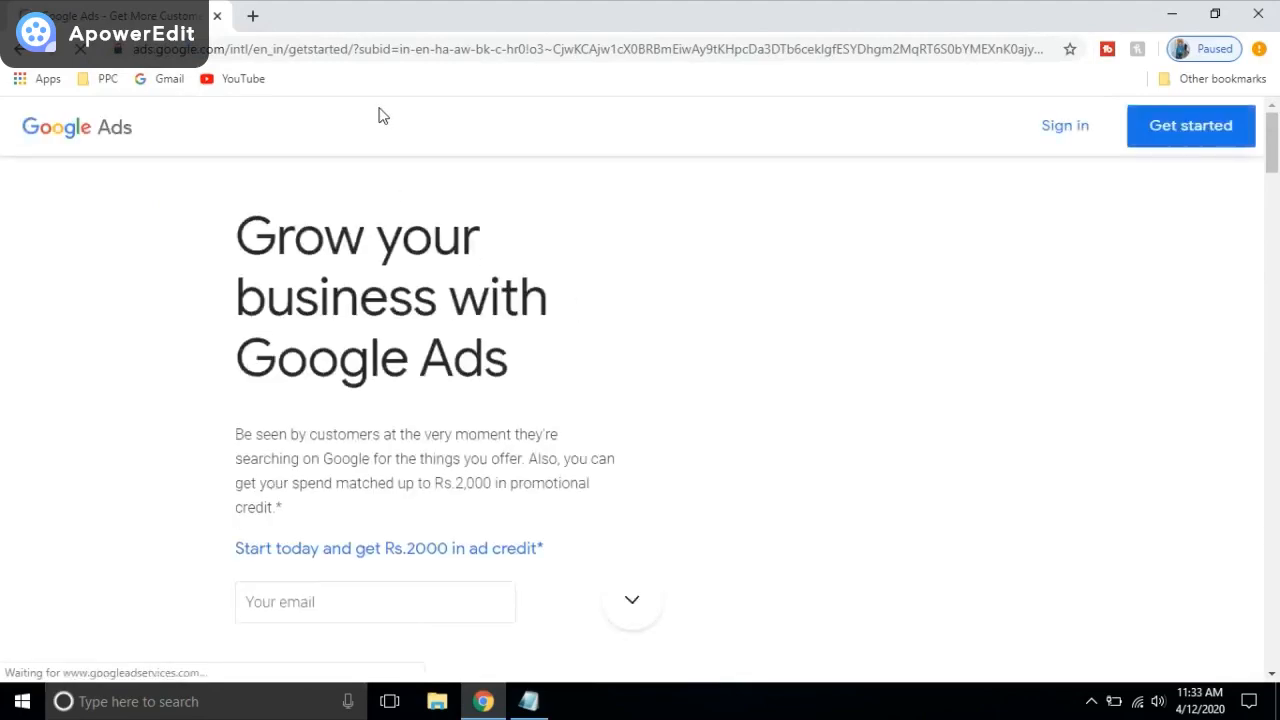
left_click(1065, 126)
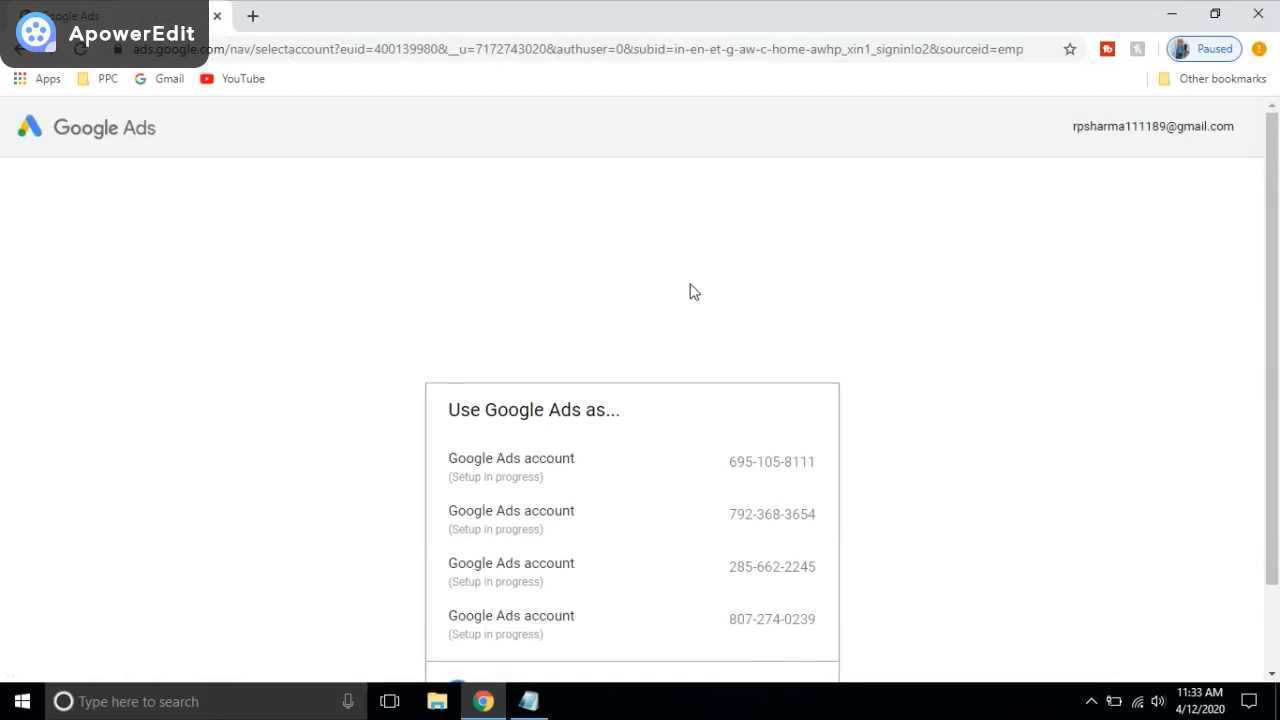
Step: Scroll past the in-progress Google Ads accounts and choose Switch Google Account
scroll(725, 290, "down", 1)
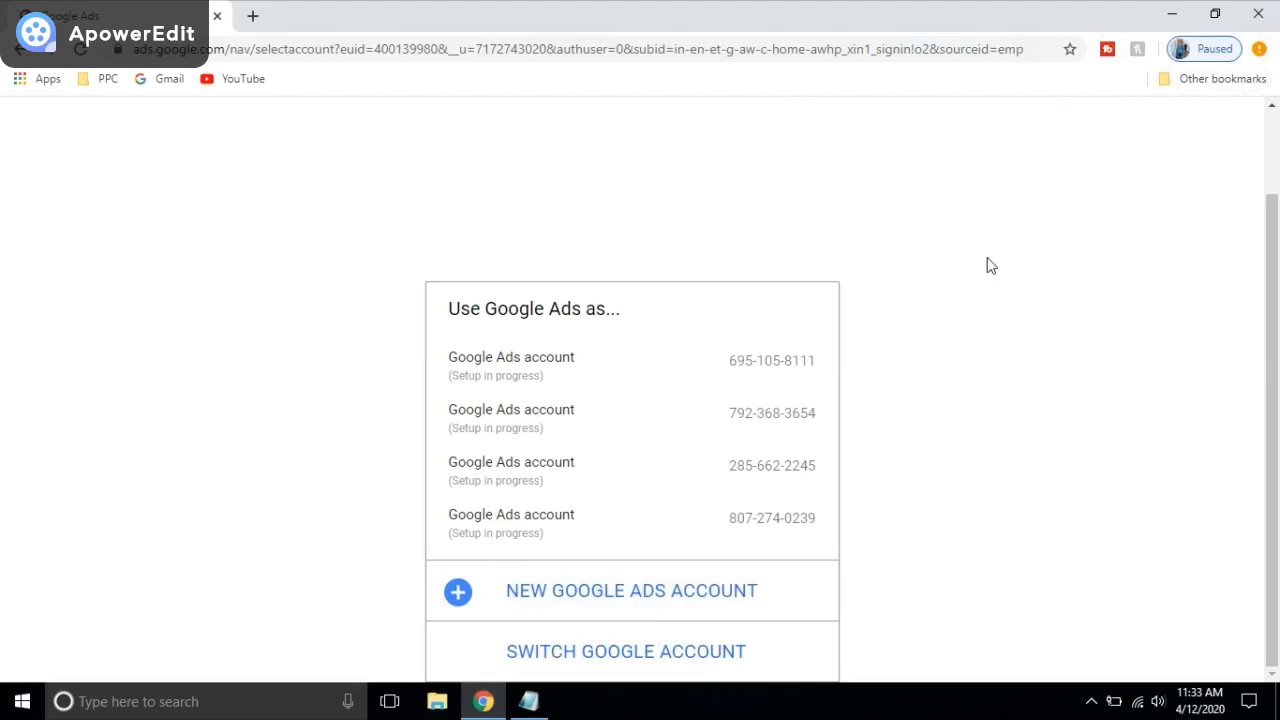
left_click(608, 663)
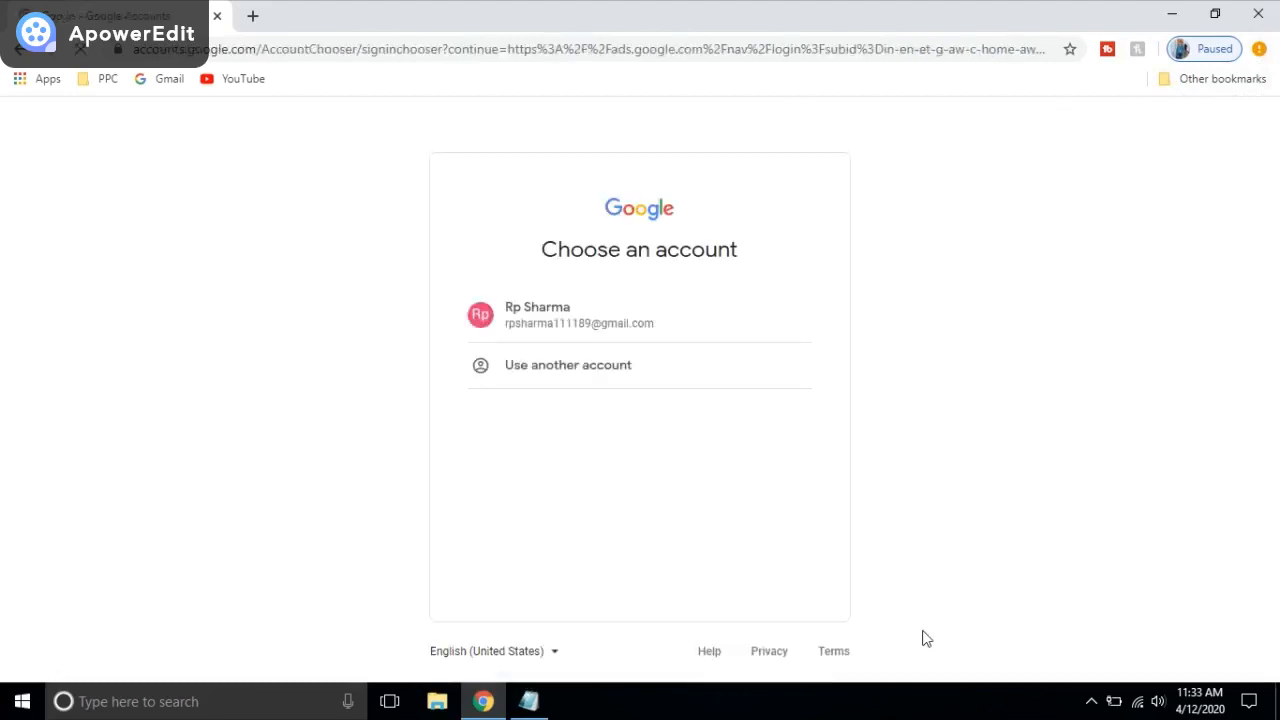
Step: Try signing in with a Yahoo email address, then clear it after the 'Couldn't find your Google Account' error
left_click(537, 381)
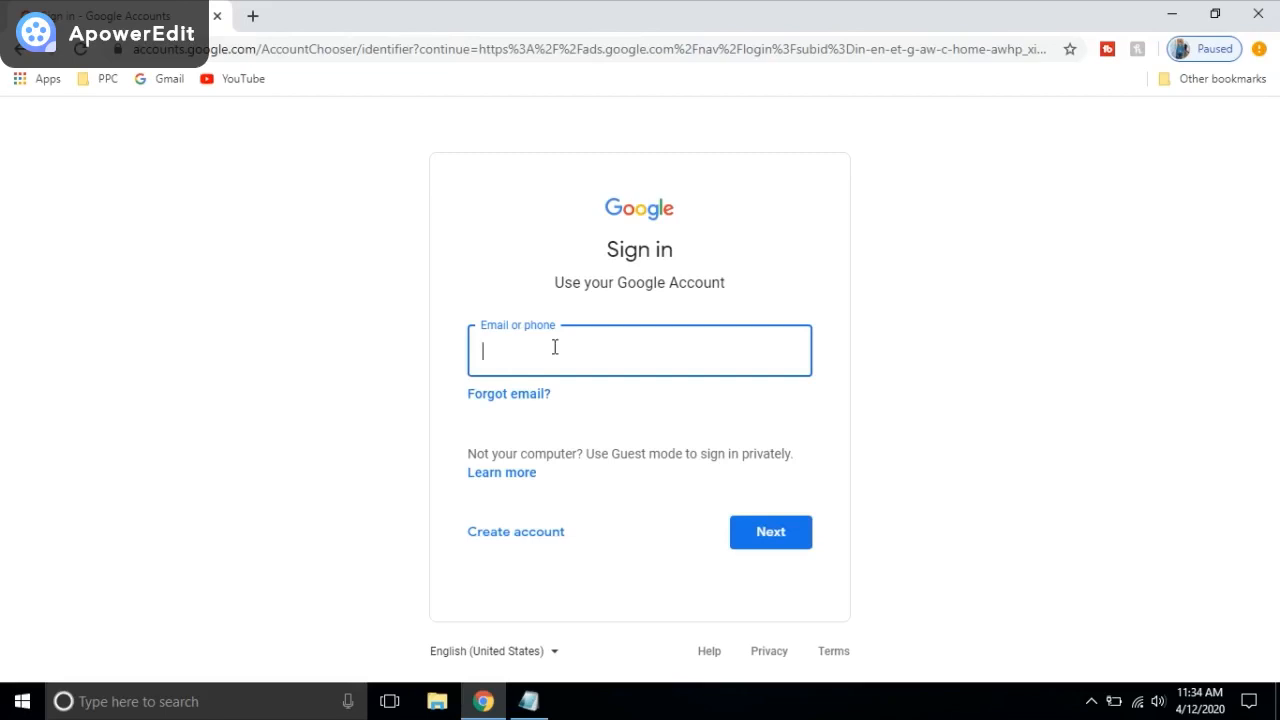
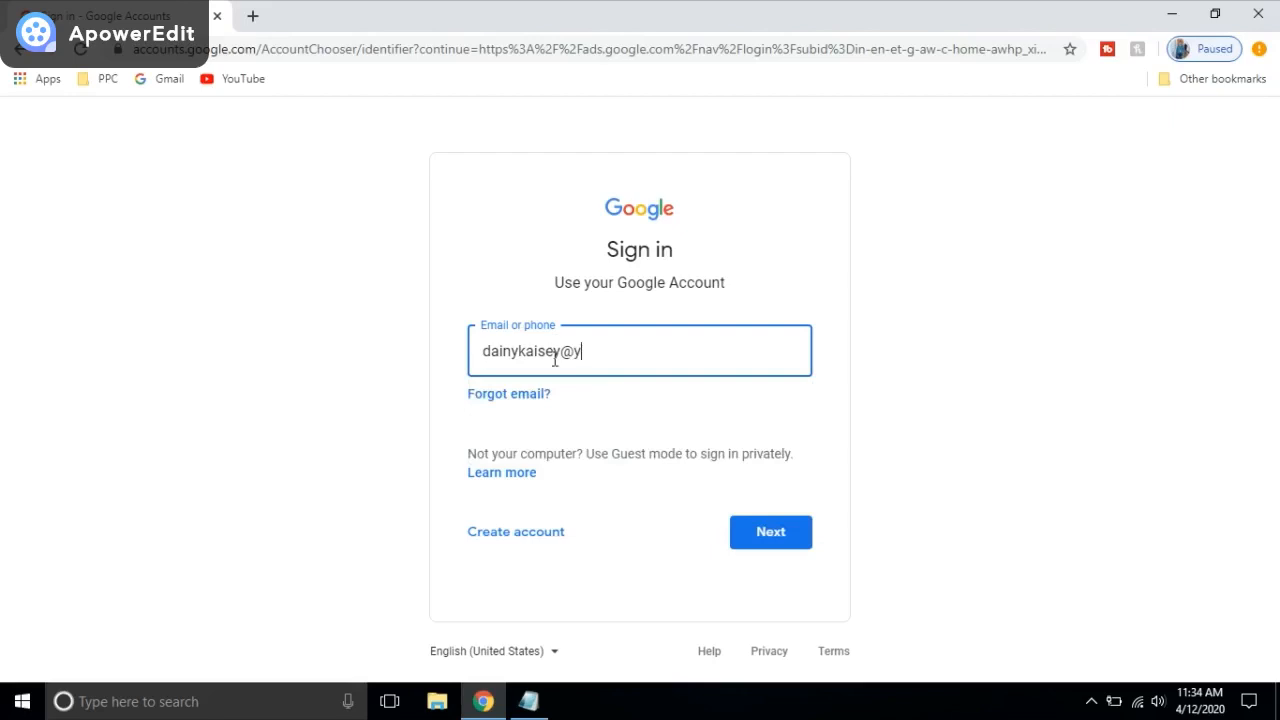
left_click(766, 535)
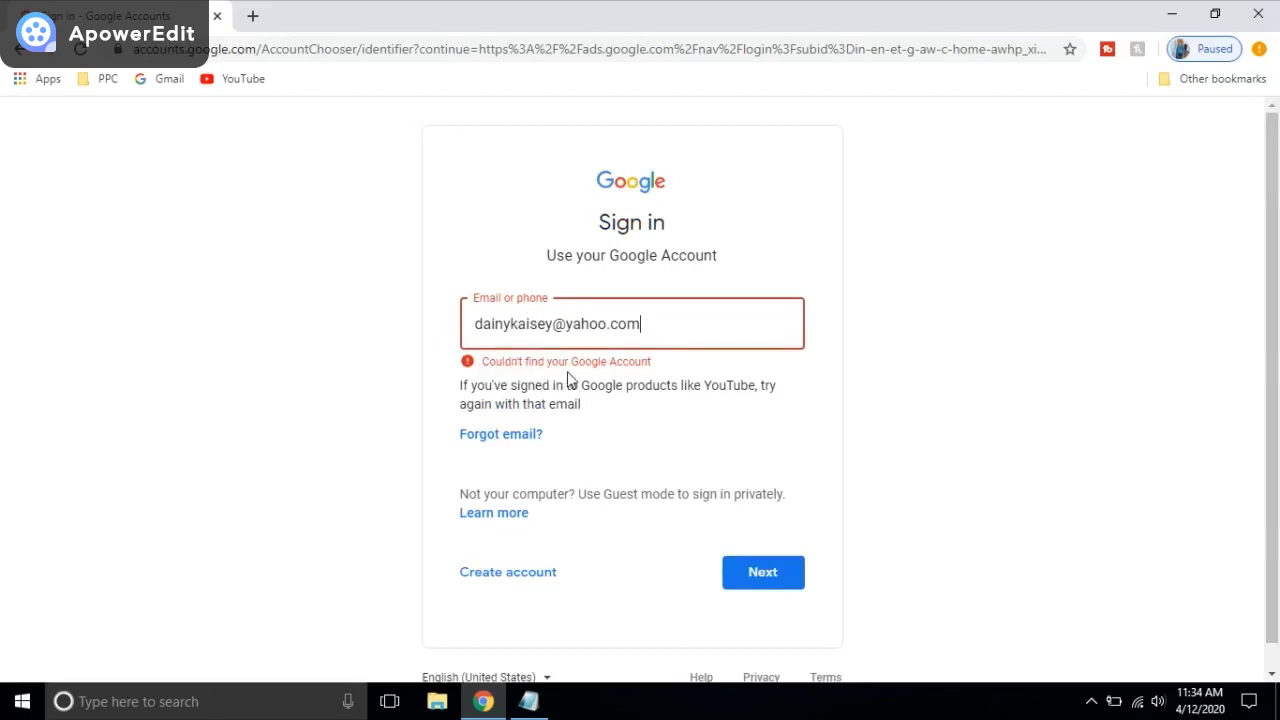
triple_click(696, 324)
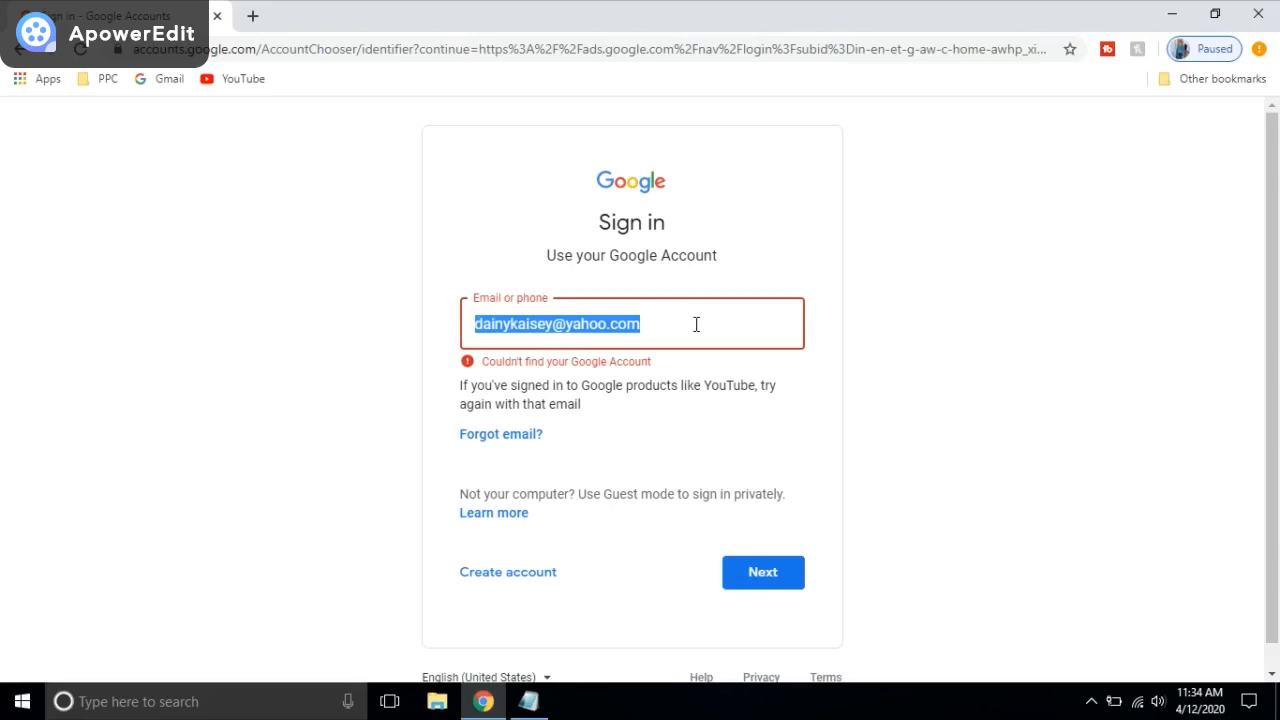
key("BackSpace")
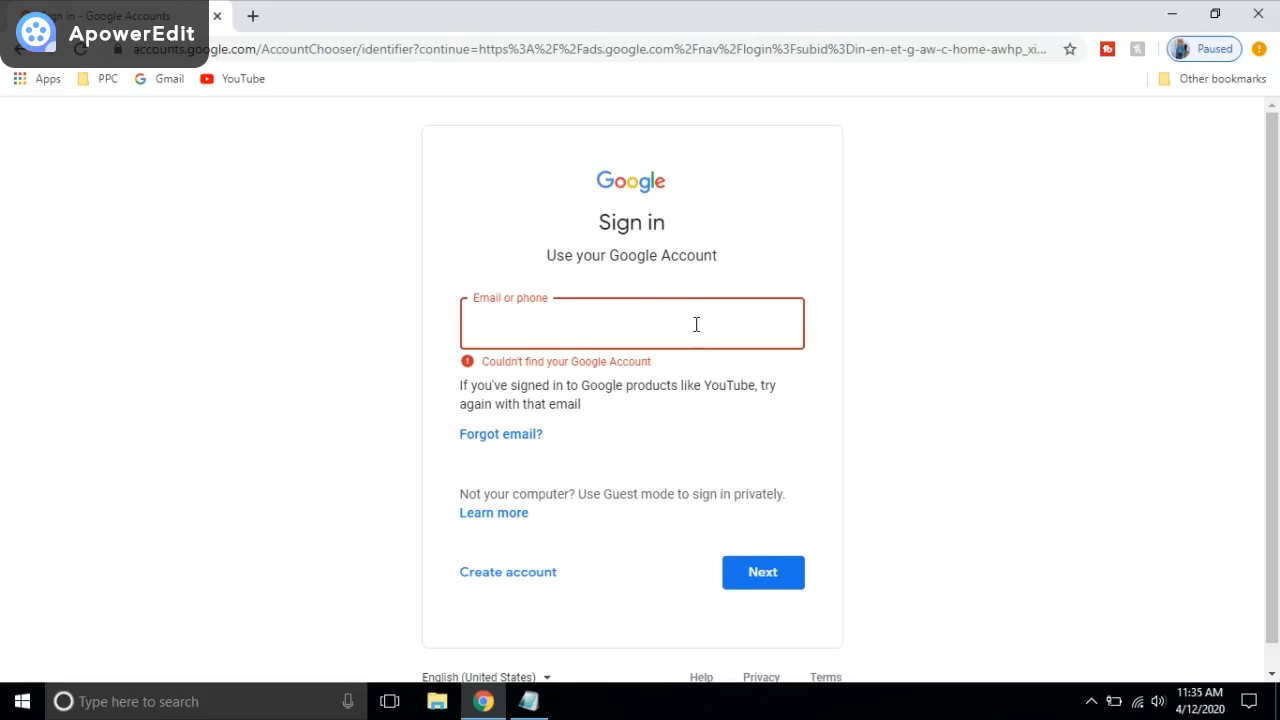
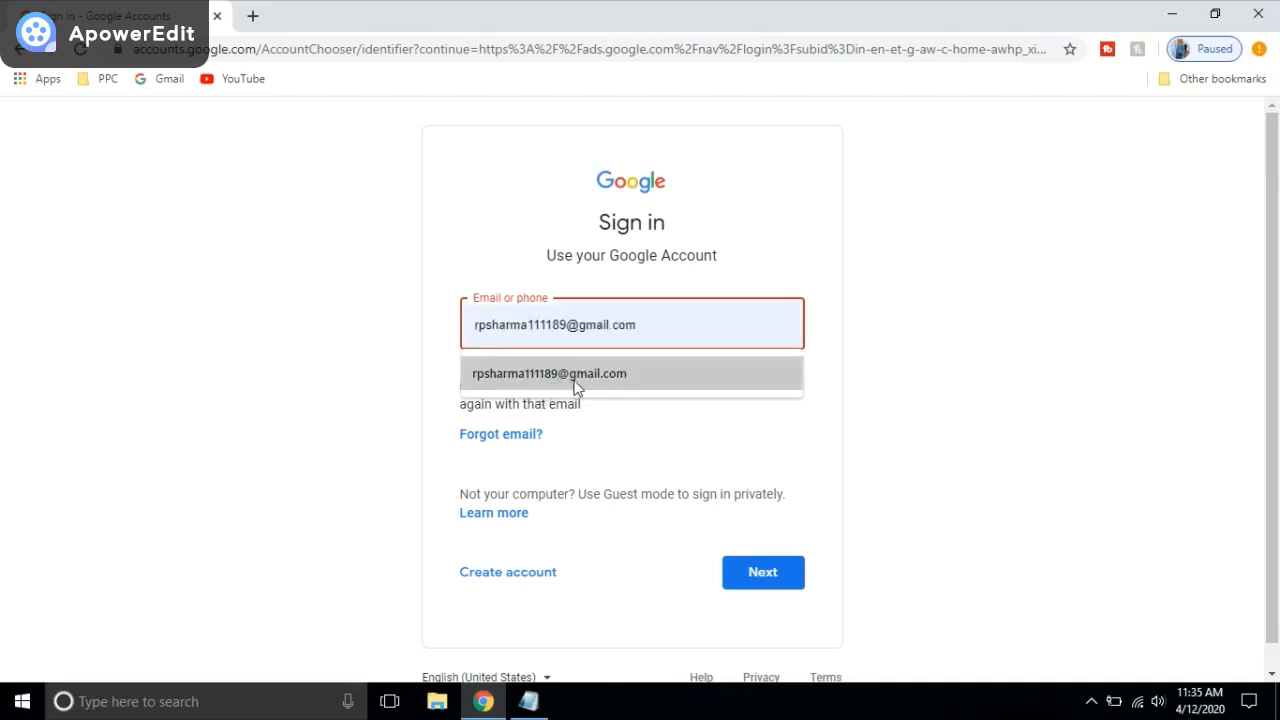
Step: Enter the Gmail address from the autofill suggestion and continue to the password step
left_click(575, 382)
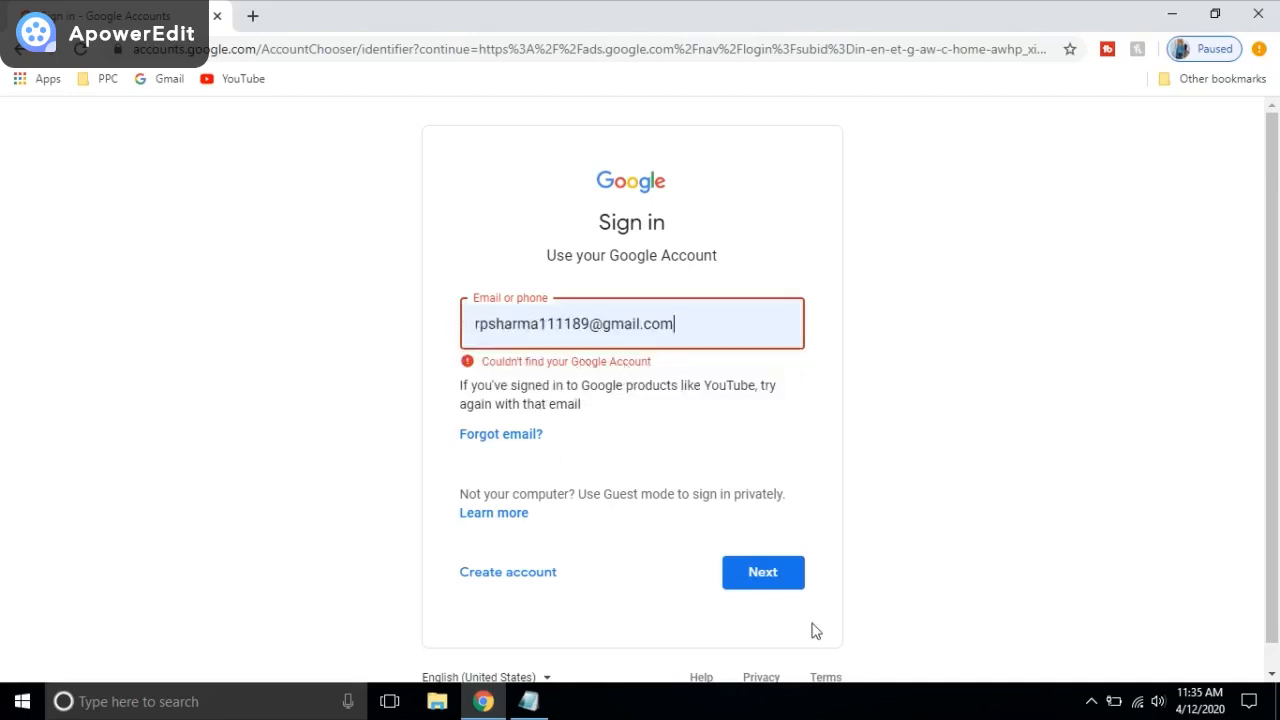
left_click(784, 588)
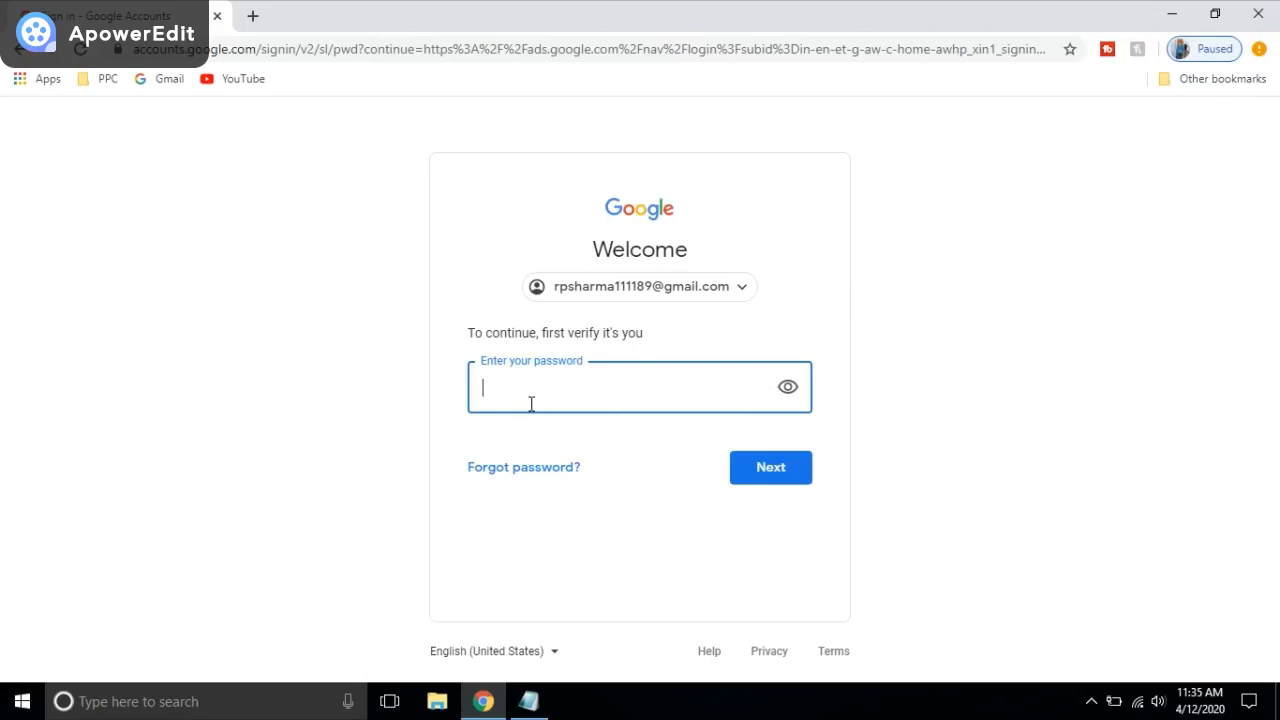
Step: Enter the account password and confirm the existing recovery phone and email
type("••••••••••••••••")
left_click(800, 478)
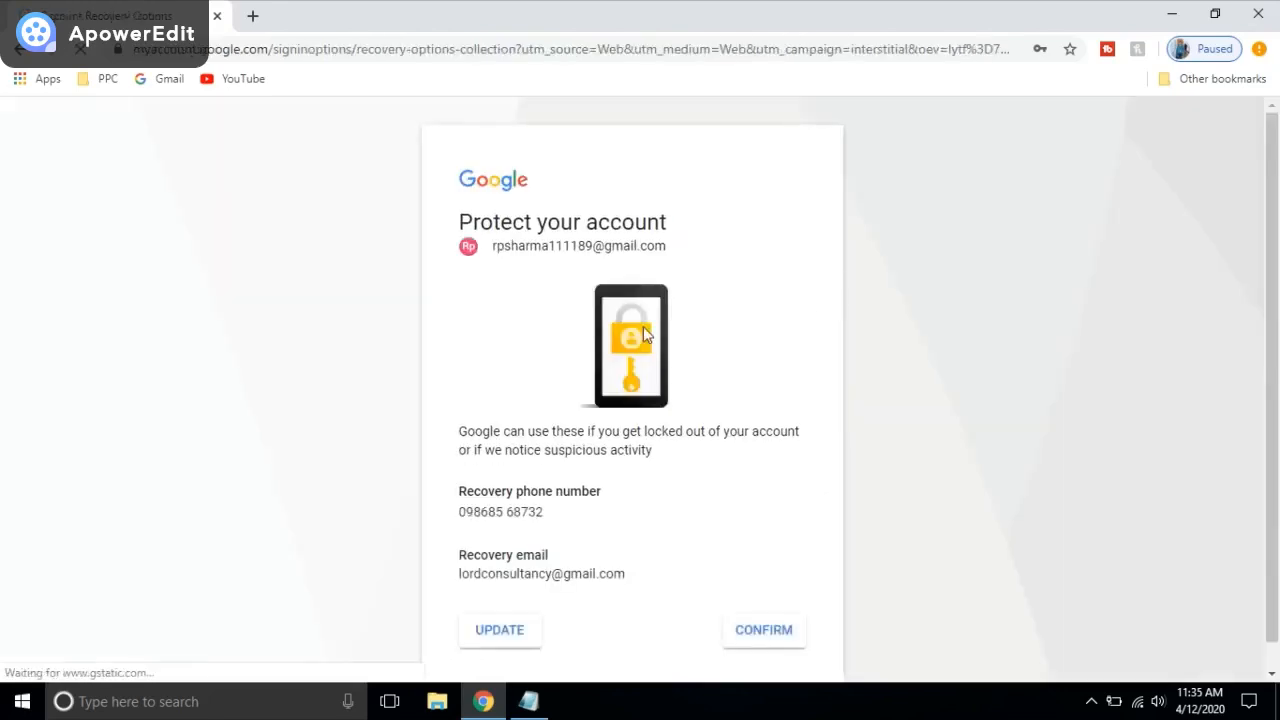
scroll(835, 305, "down", 1)
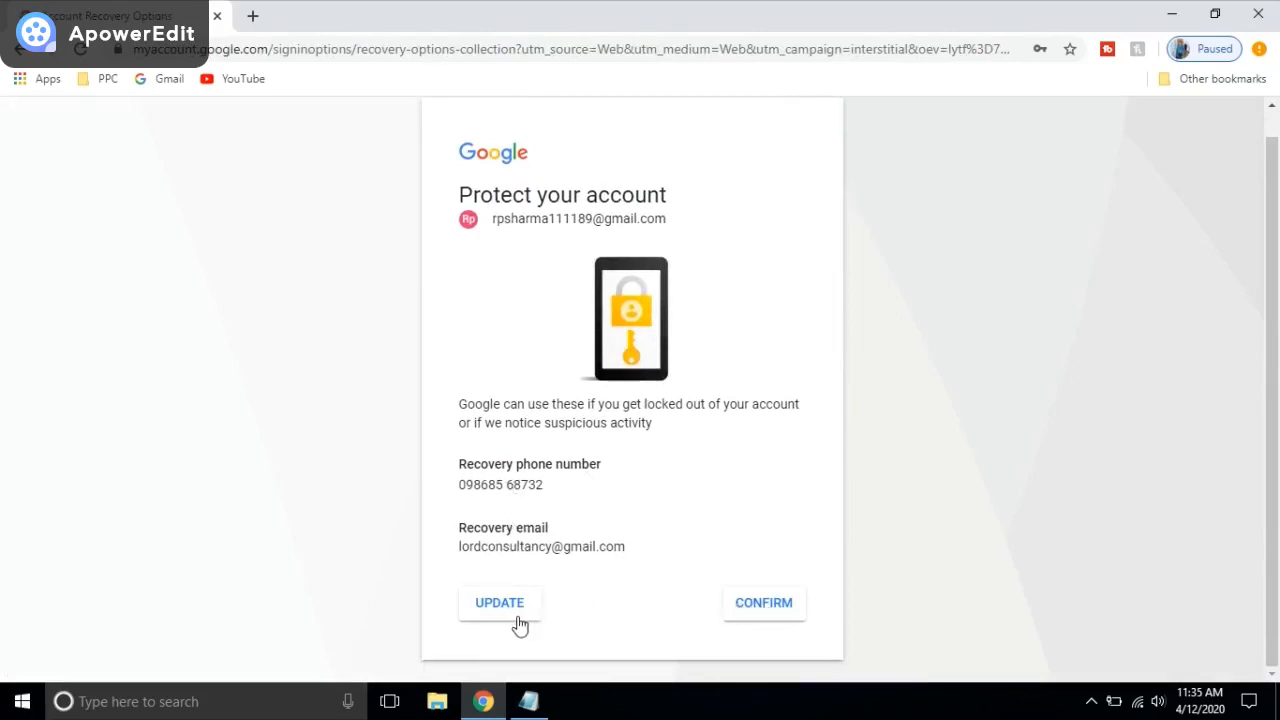
left_click(749, 609)
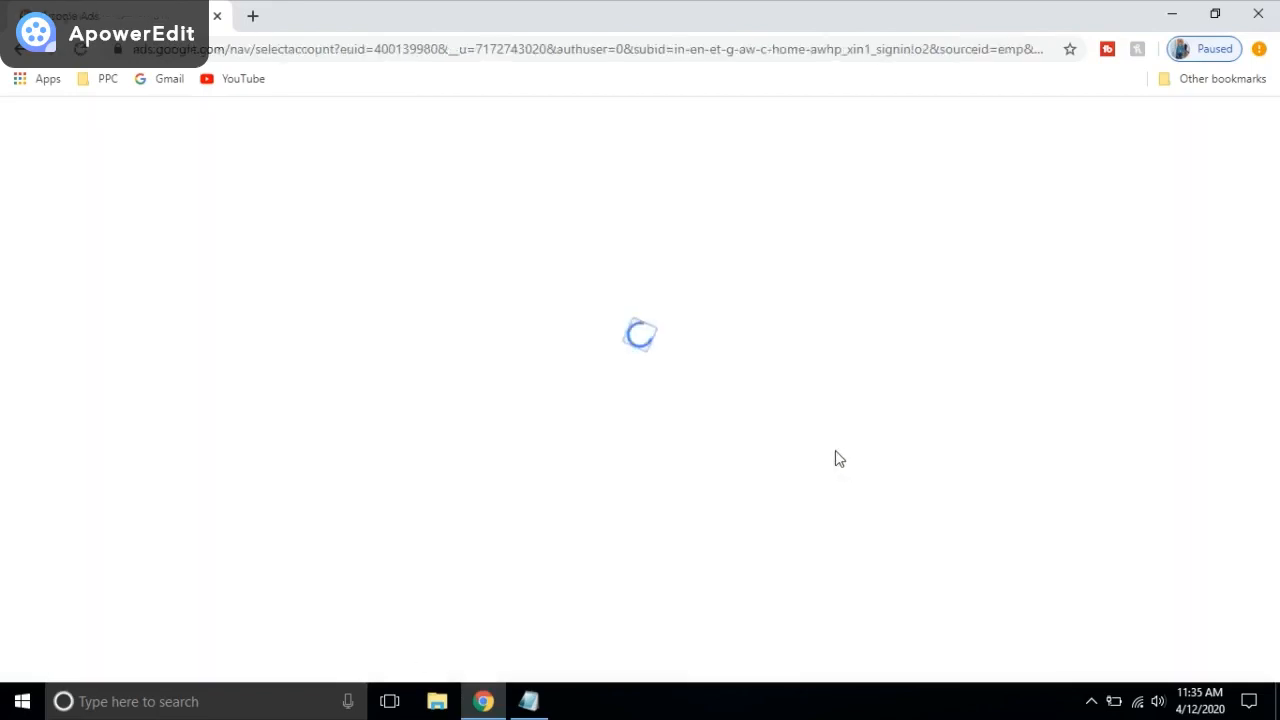
Step: Choose to create a new Google Ads account from the account selection page
scroll(830, 458, "down", 1)
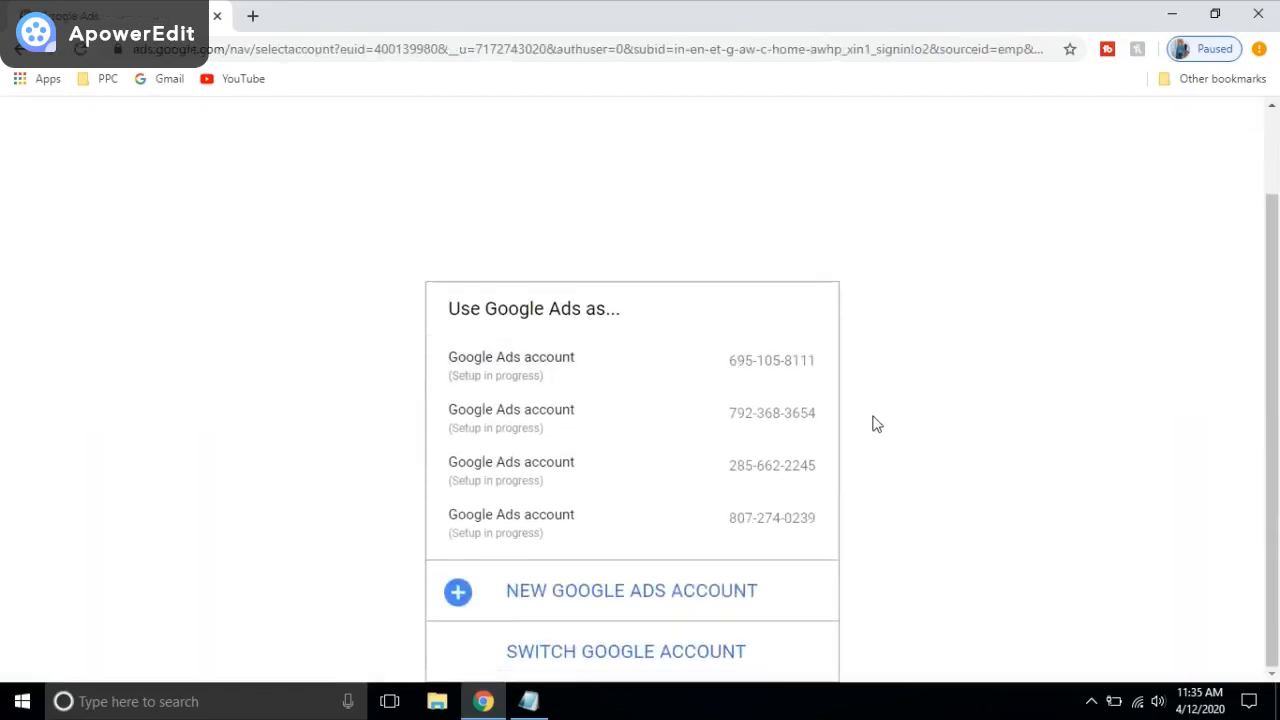
scroll(1128, 403, "up", 1)
scroll(928, 228, "down", 1)
left_click(600, 606)
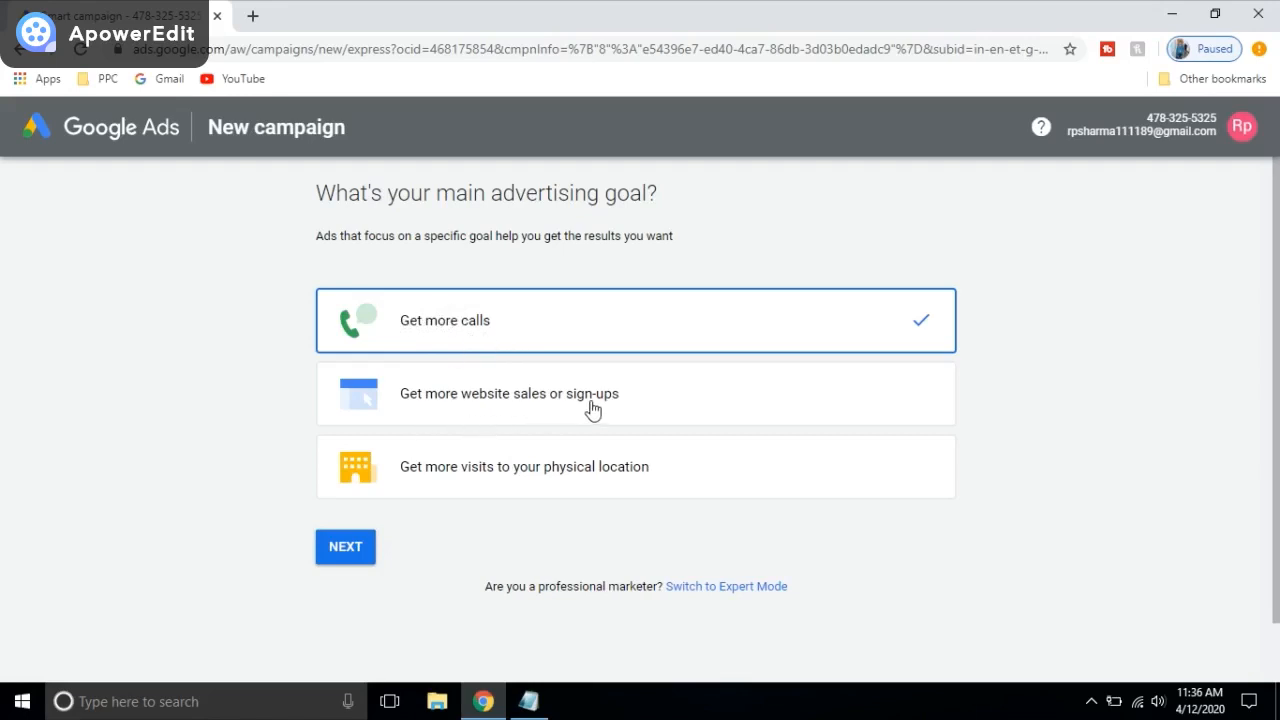
Step: Search Google for 'dominos pizza' in a new tab
left_click(253, 16)
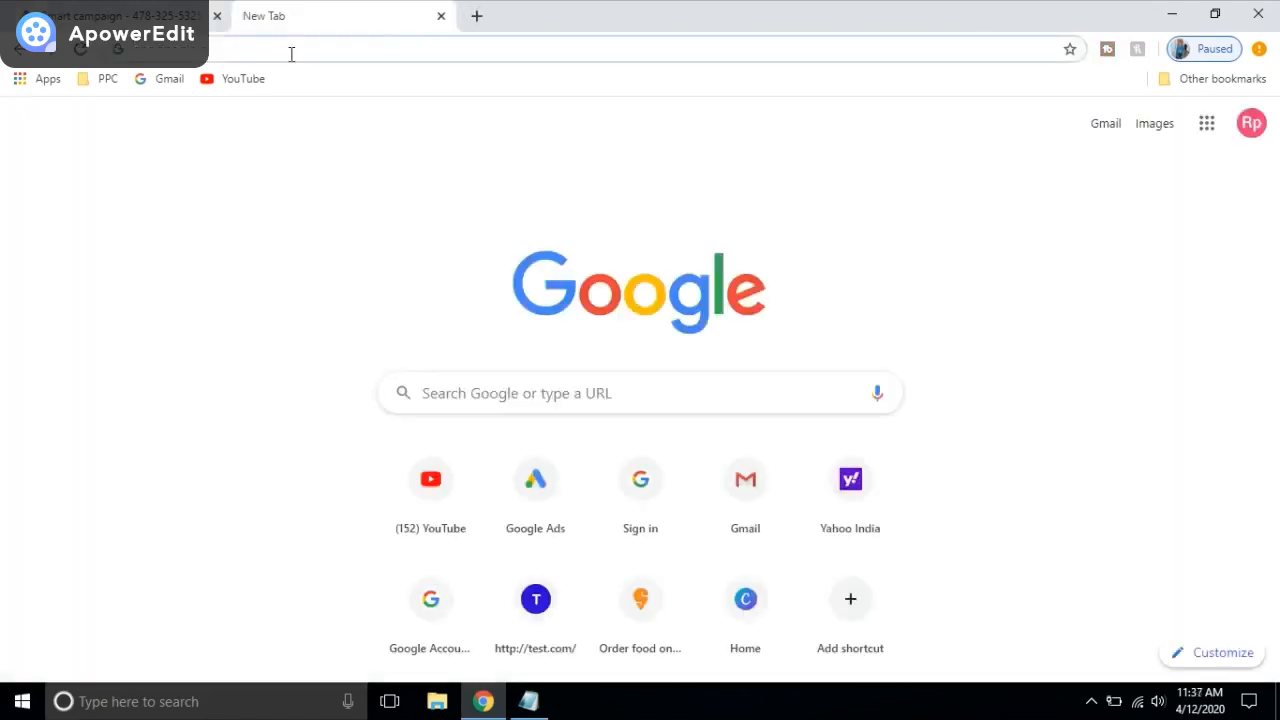
type("dom")
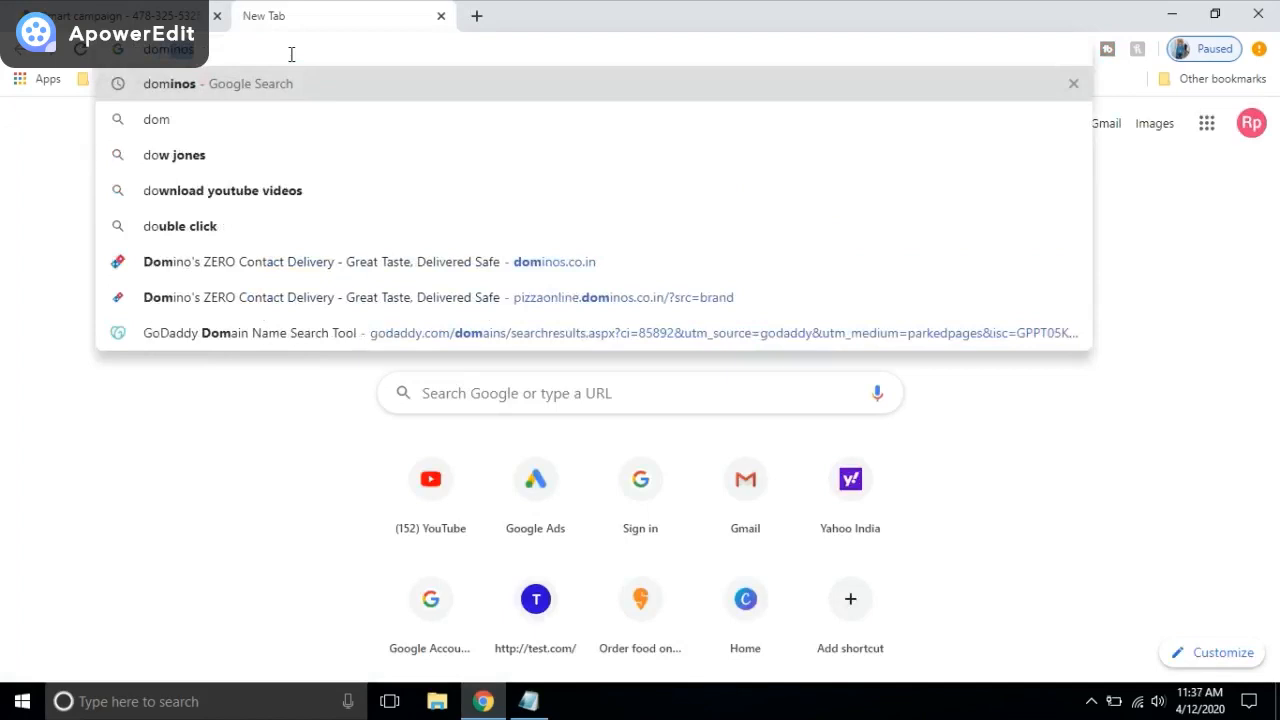
type("io")
key("BackSpace")
type("nos pix")
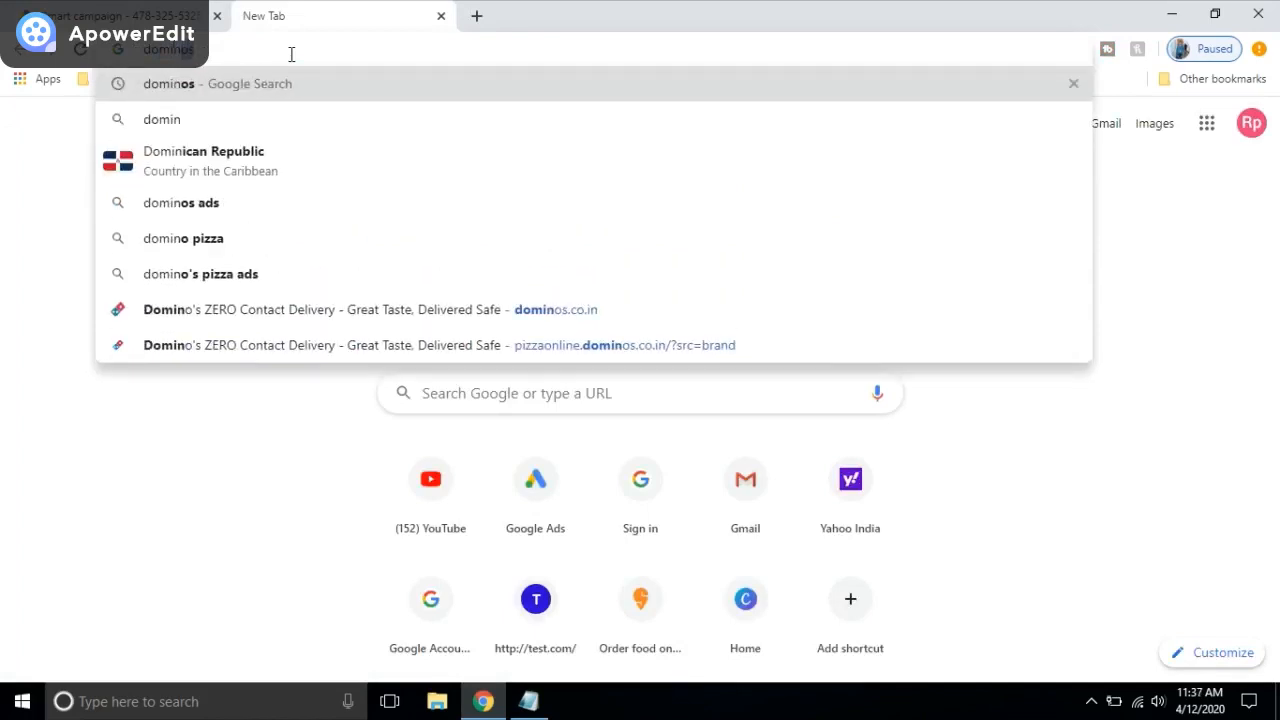
key("BackSpace")
type("zz")
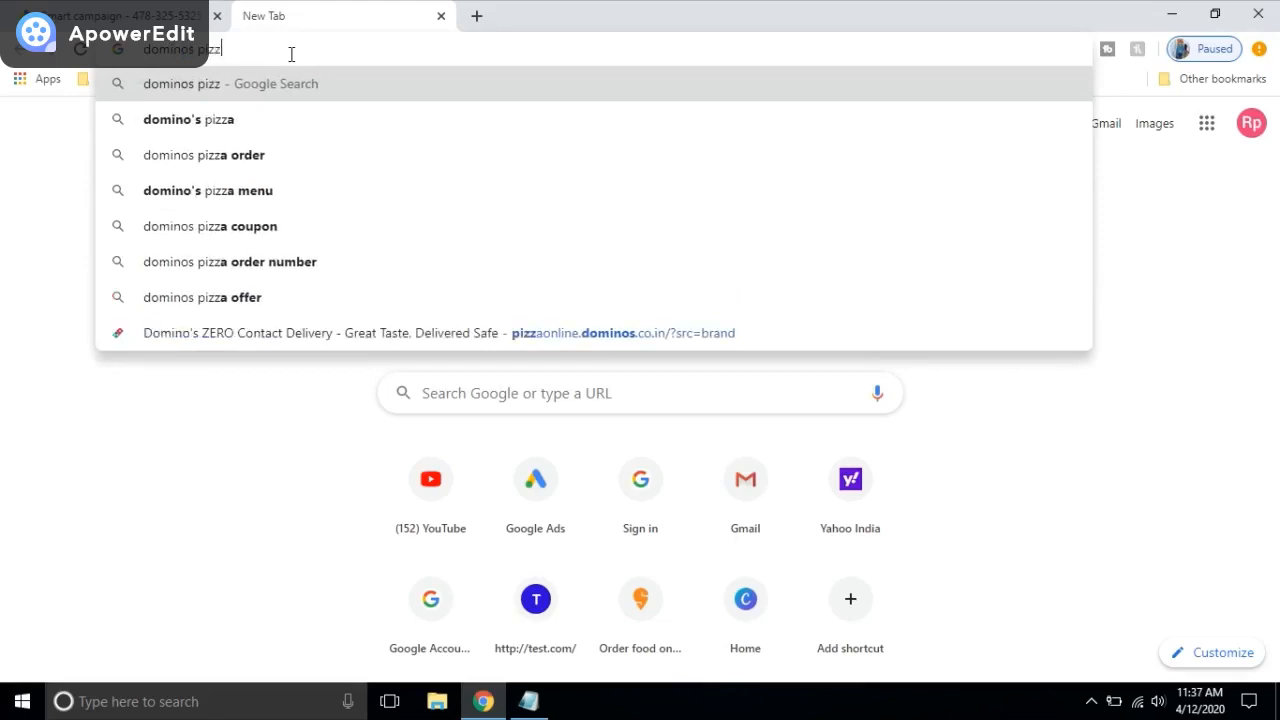
key("Return")
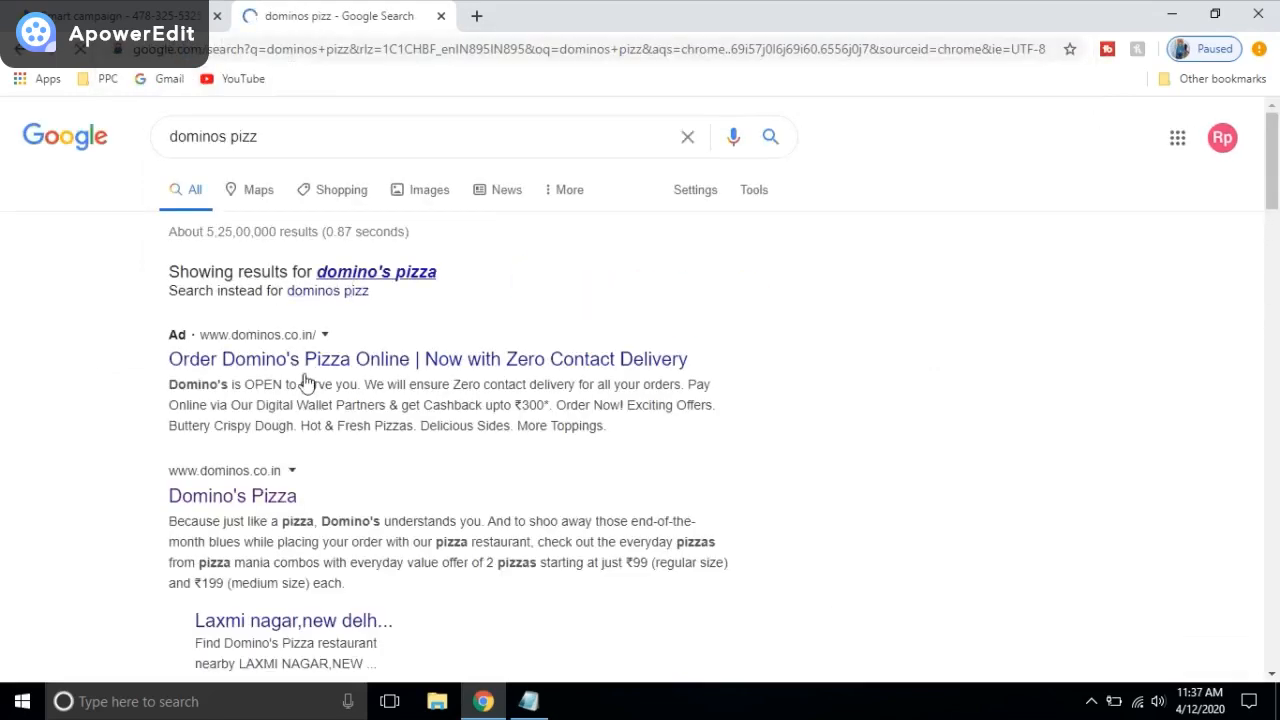
Step: Open the official Domino's Pizza site instead of the sponsored result, then return to Google Ads
left_click(548, 352)
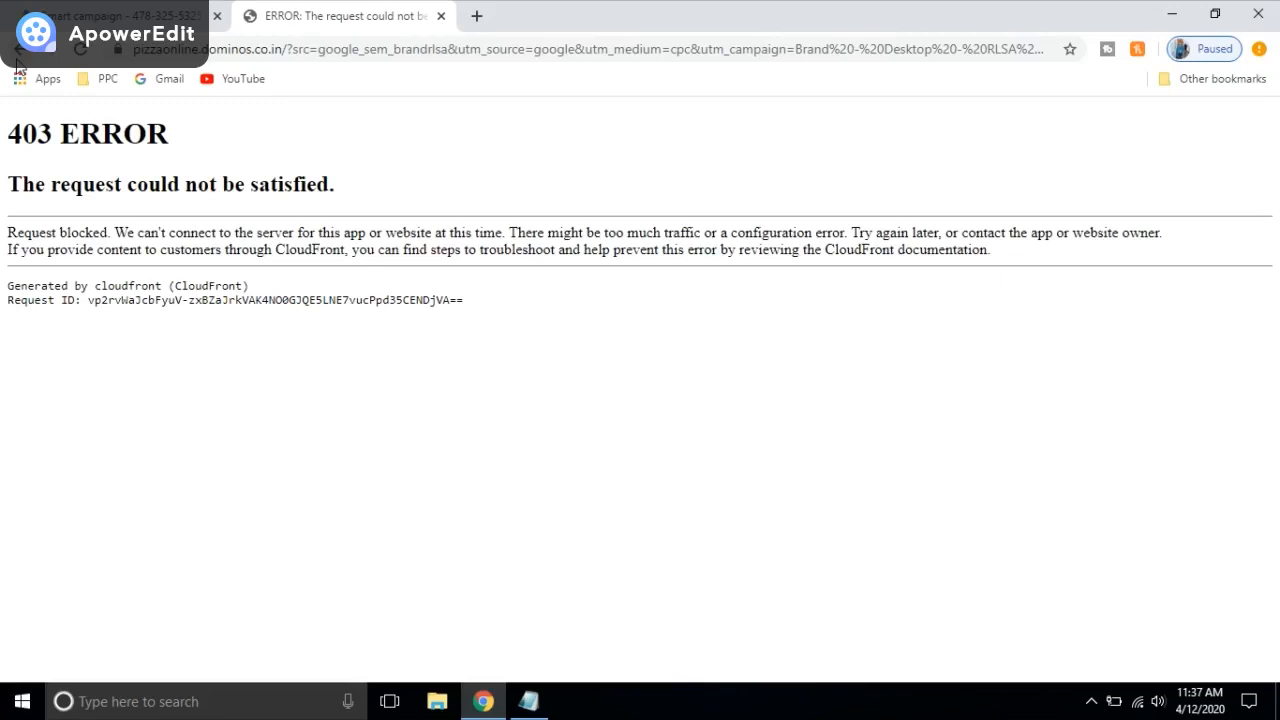
left_click(20, 49)
scroll(320, 375, "down", 1)
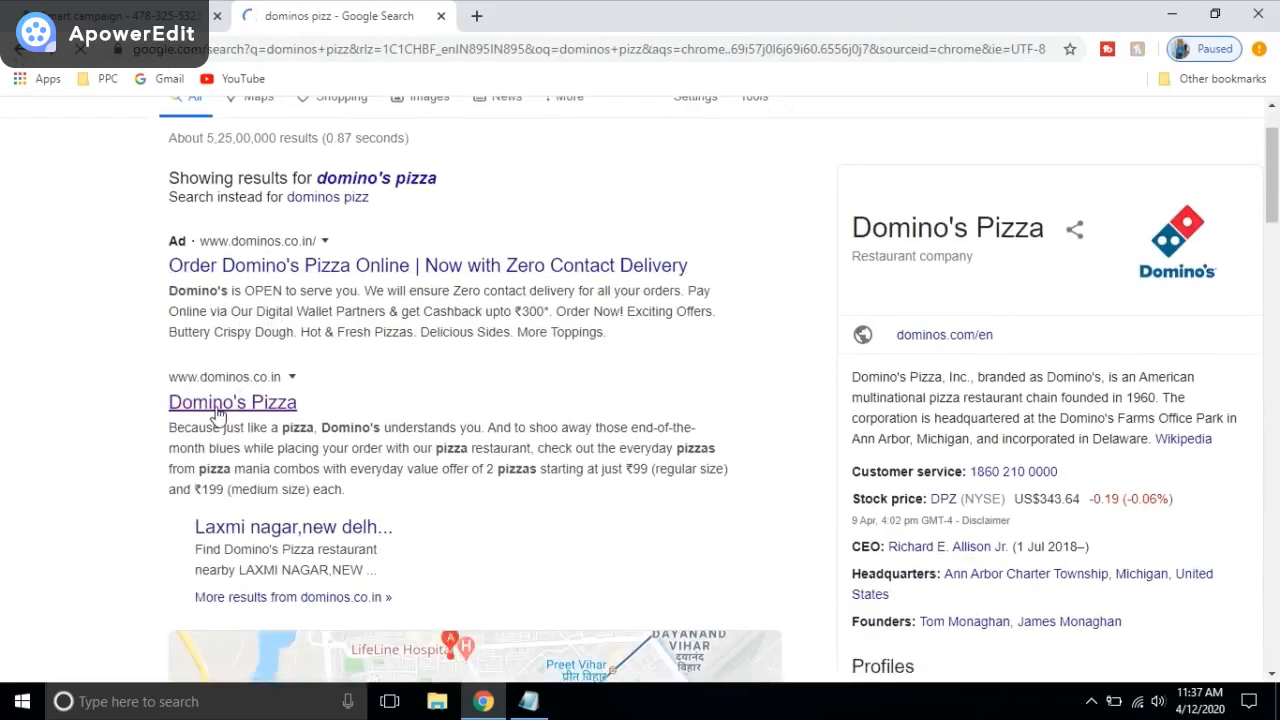
left_click(212, 396)
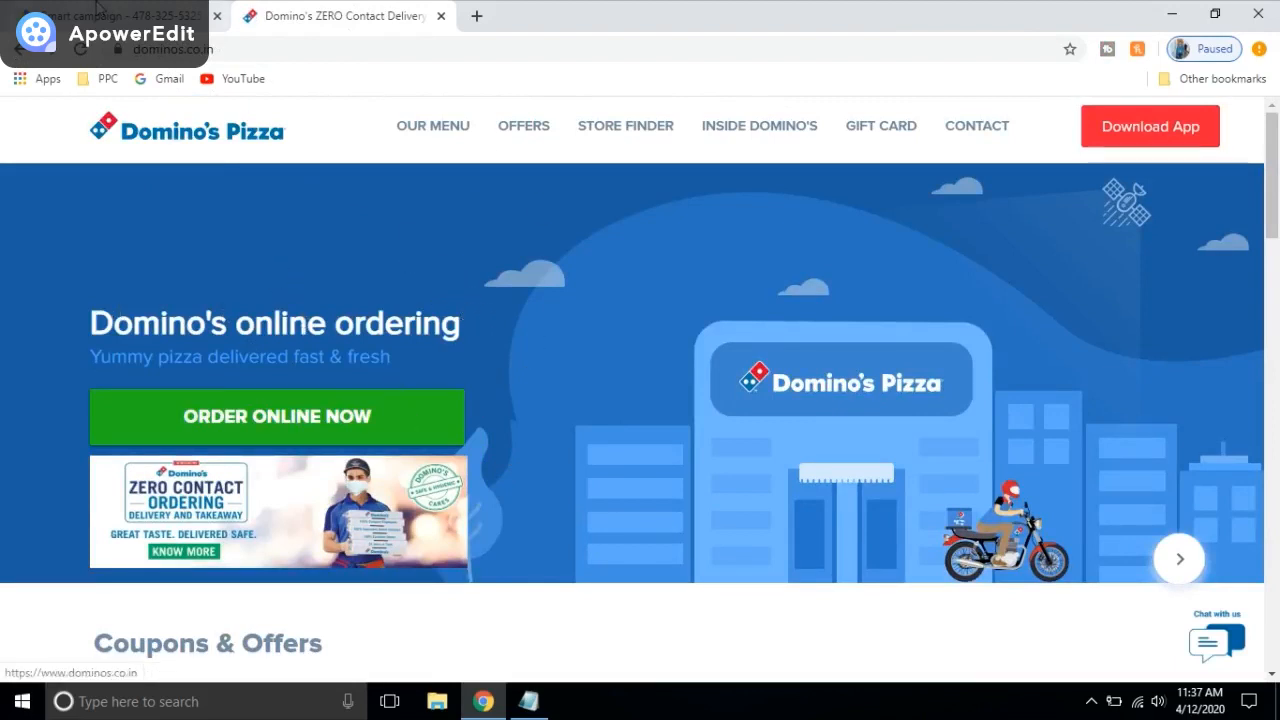
left_click(190, 22)
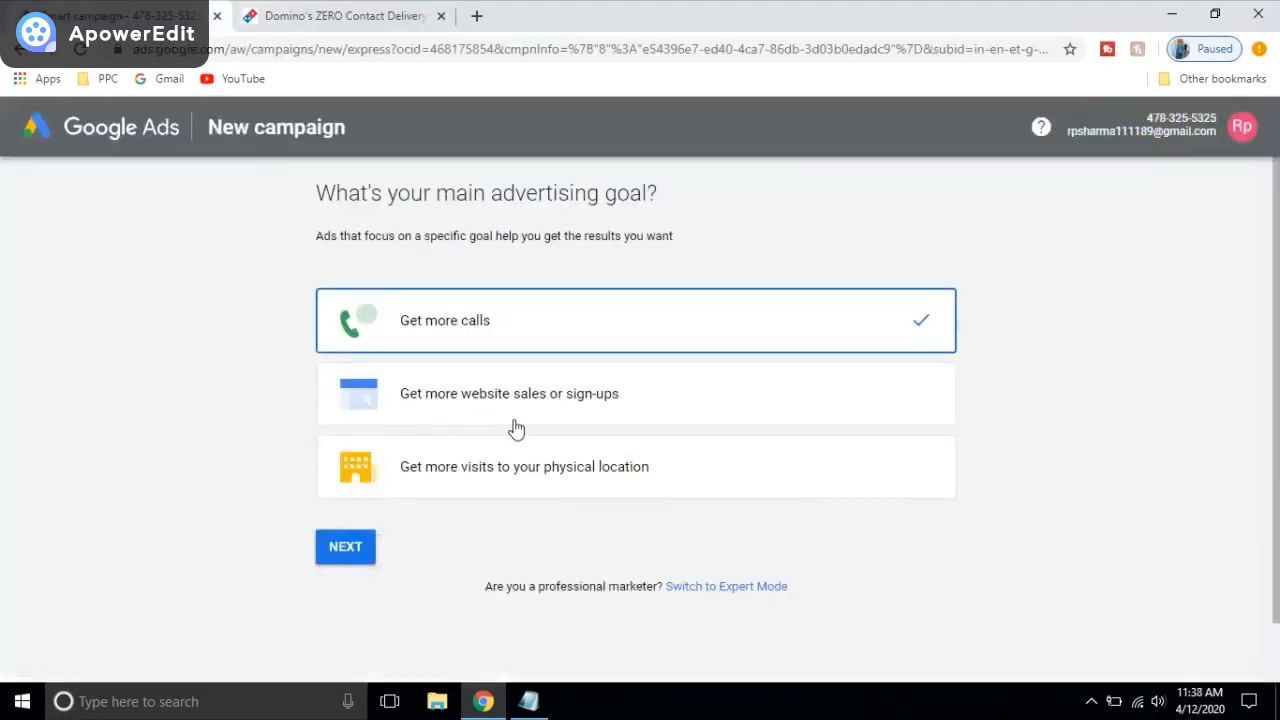
Step: After checking the Domino's tab, choose 'Get more visits to your physical location' as the goal
left_click(340, 16)
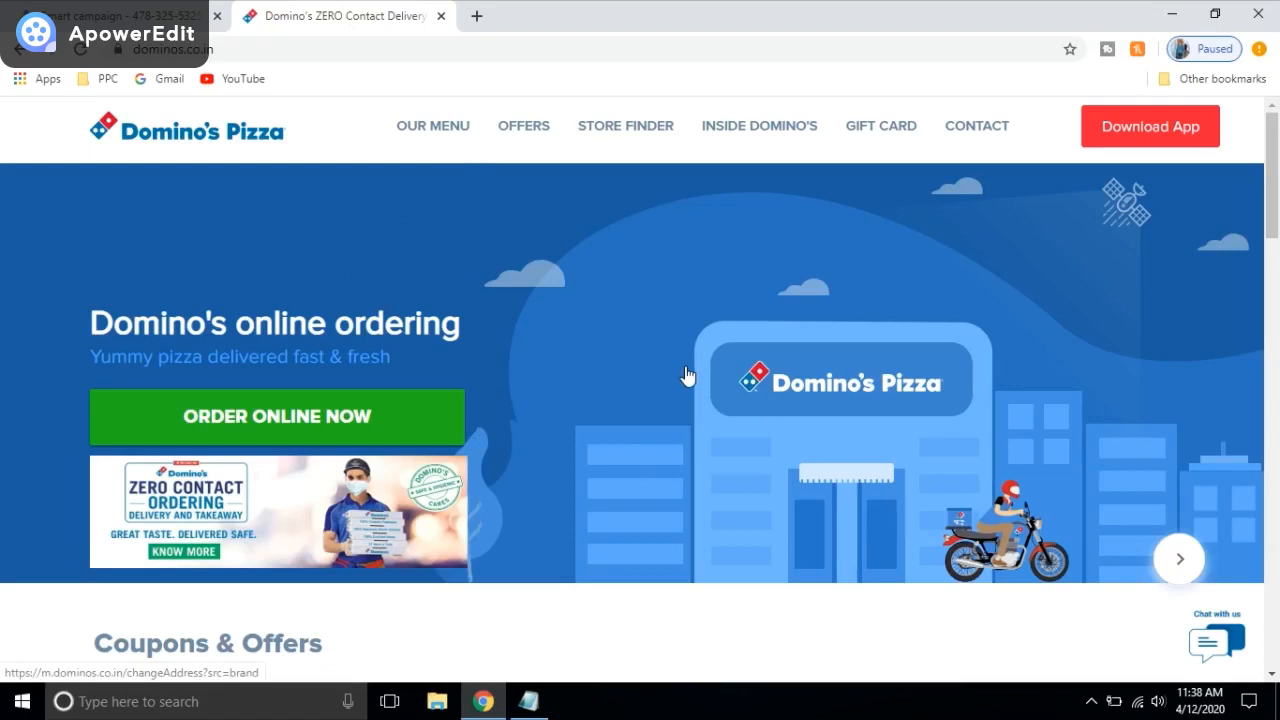
left_click(75, 12)
left_click(345, 16)
scroll(555, 330, "down", 2)
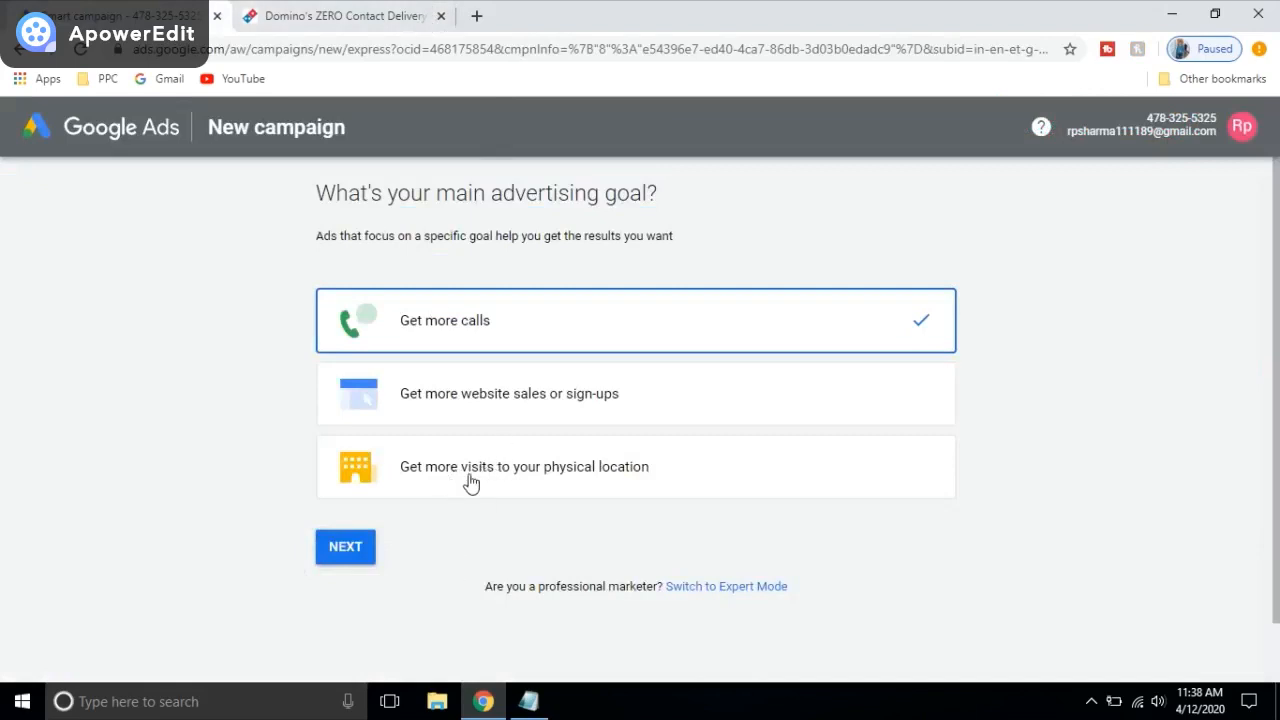
left_click(621, 489)
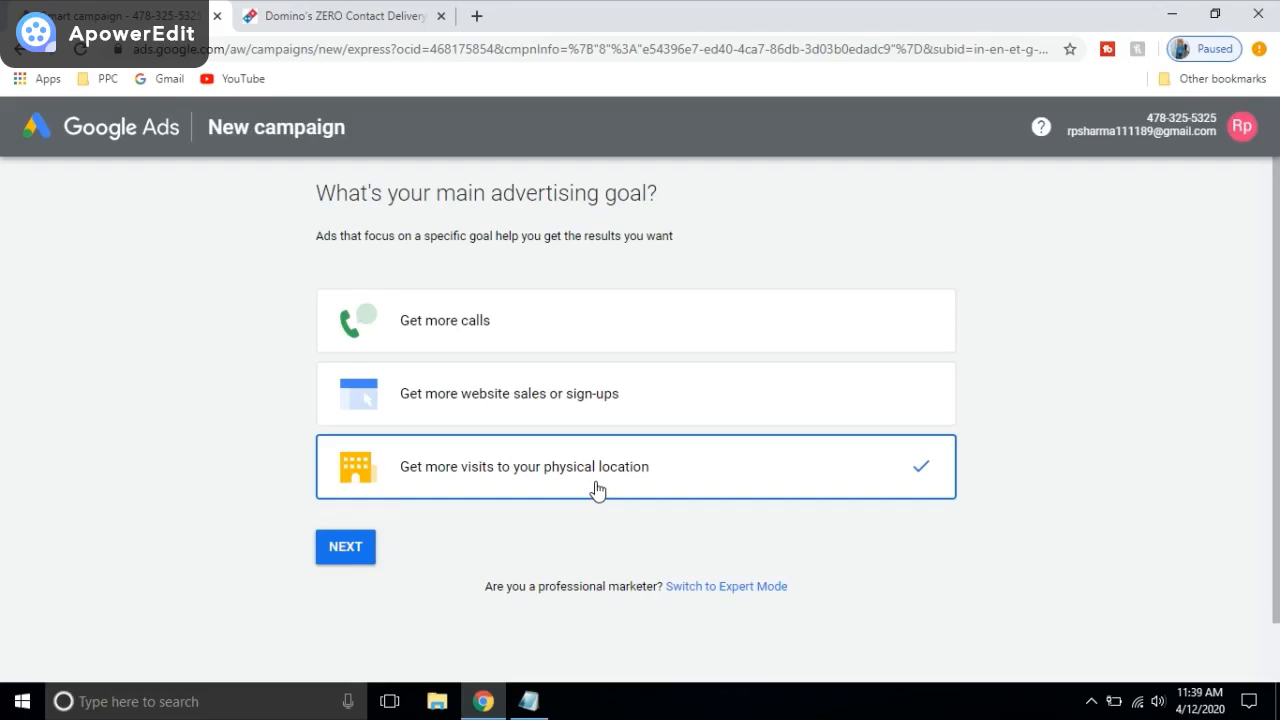
Step: Switch the goal to 'Get more website sales or sign-ups' and proceed with Next
left_click(632, 417)
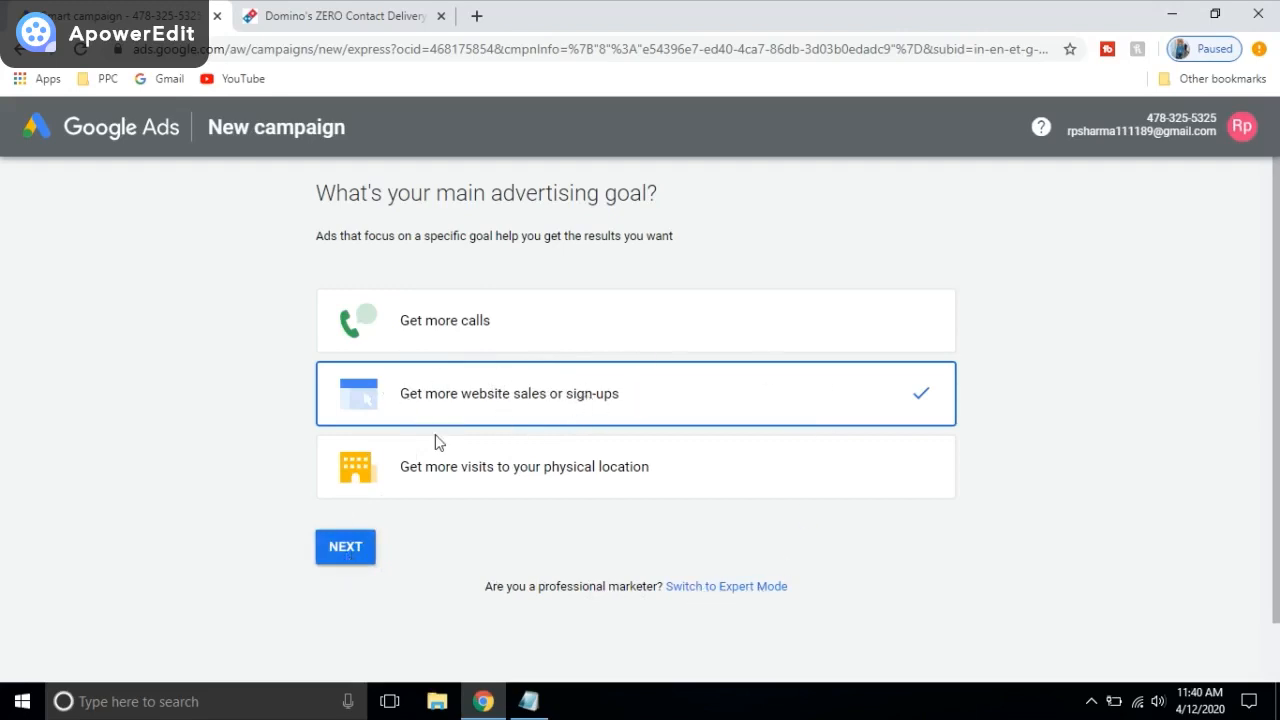
left_click(343, 553)
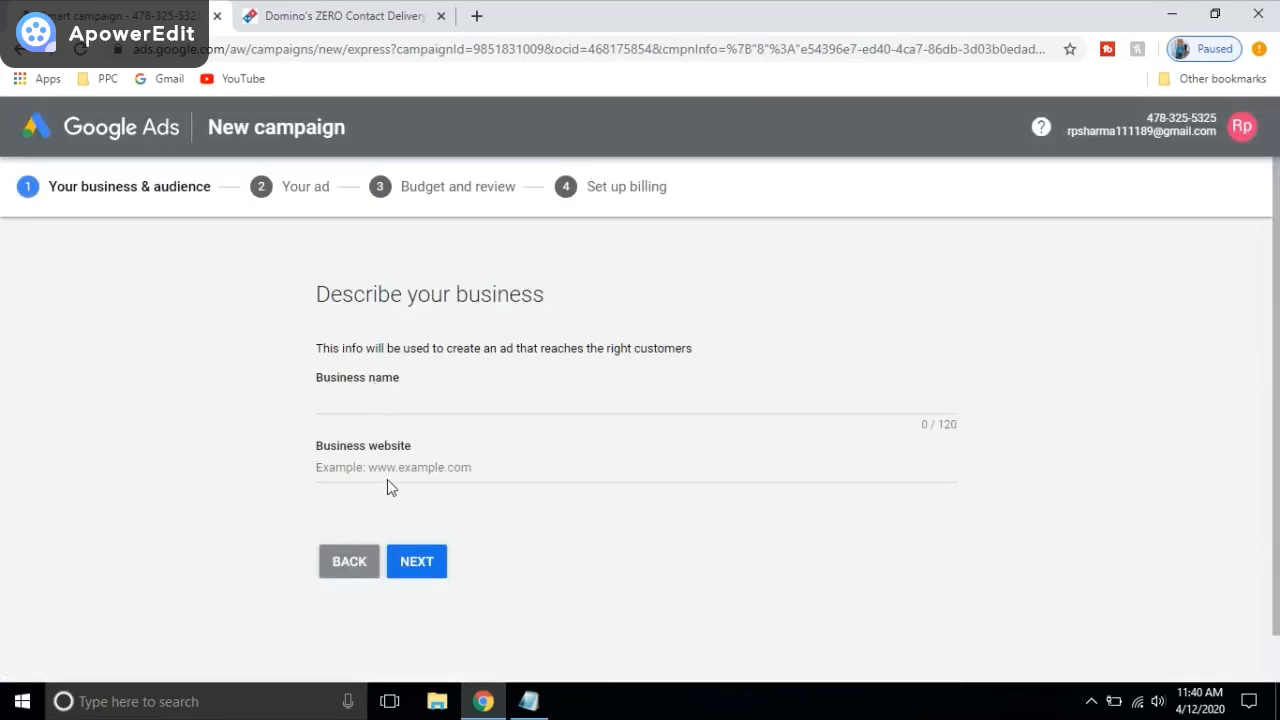
Step: Enter 'Garment exporter' as the business name
left_click(384, 410)
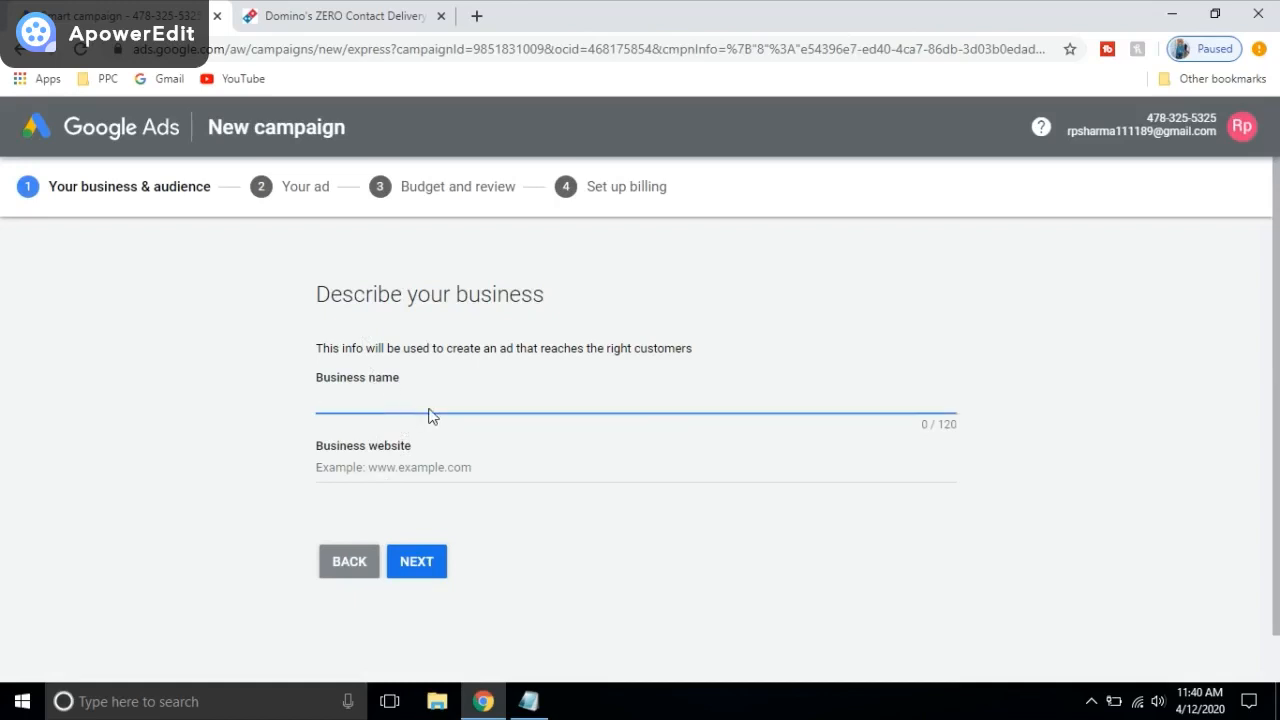
type("Real Extate")
key("BackSpace")
key("BackSpace")
key("BackSpace")
key("BackSpace")
key("BackSpace")
key("BackSpace")
key("BackSpace")
key("BackSpace")
key("BackSpace")
key("BackSpace")
key("BackSpace")
left_click(1091, 701)
left_click(1094, 708)
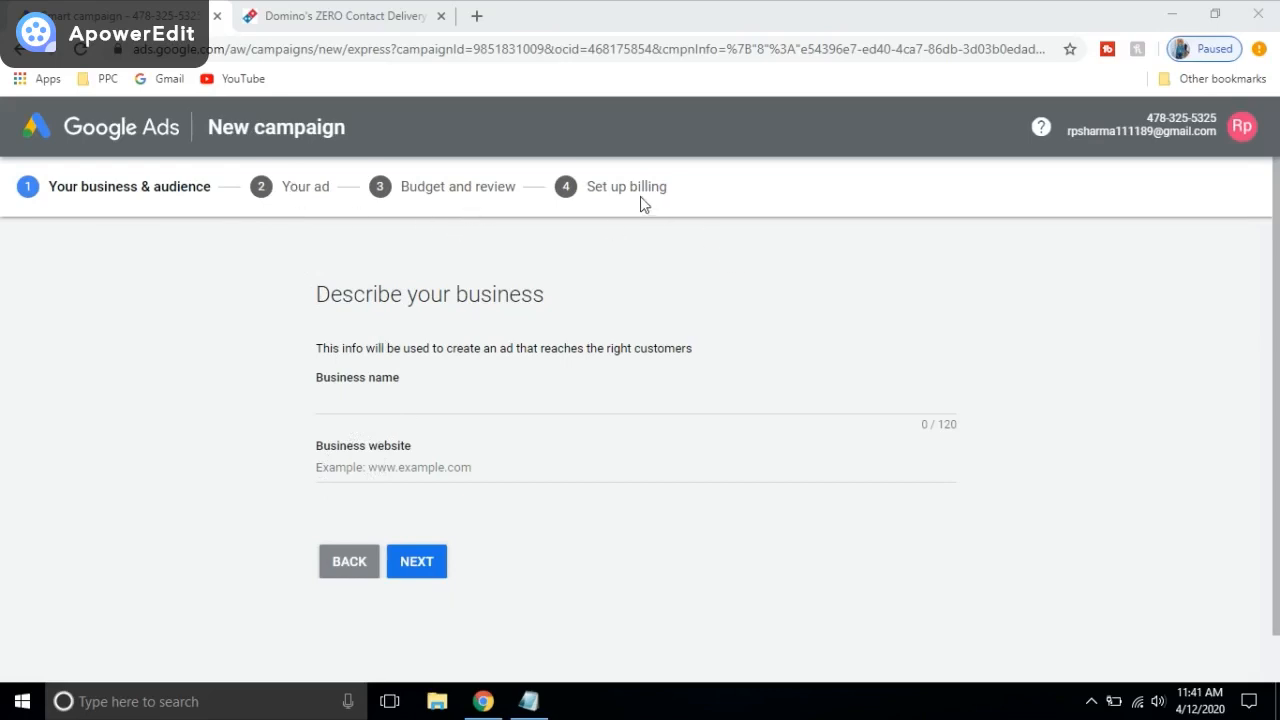
left_click(352, 411)
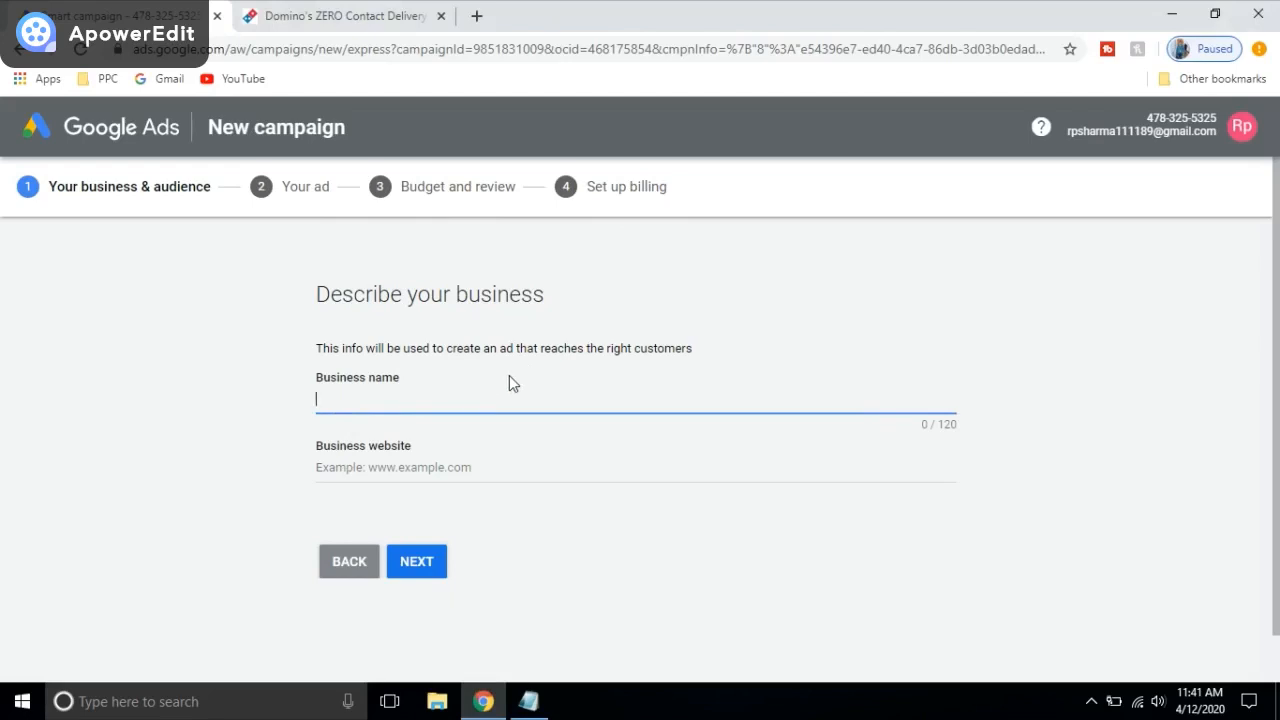
type("E")
key("BackSpace")
type("Garment exporter")
left_click(373, 470)
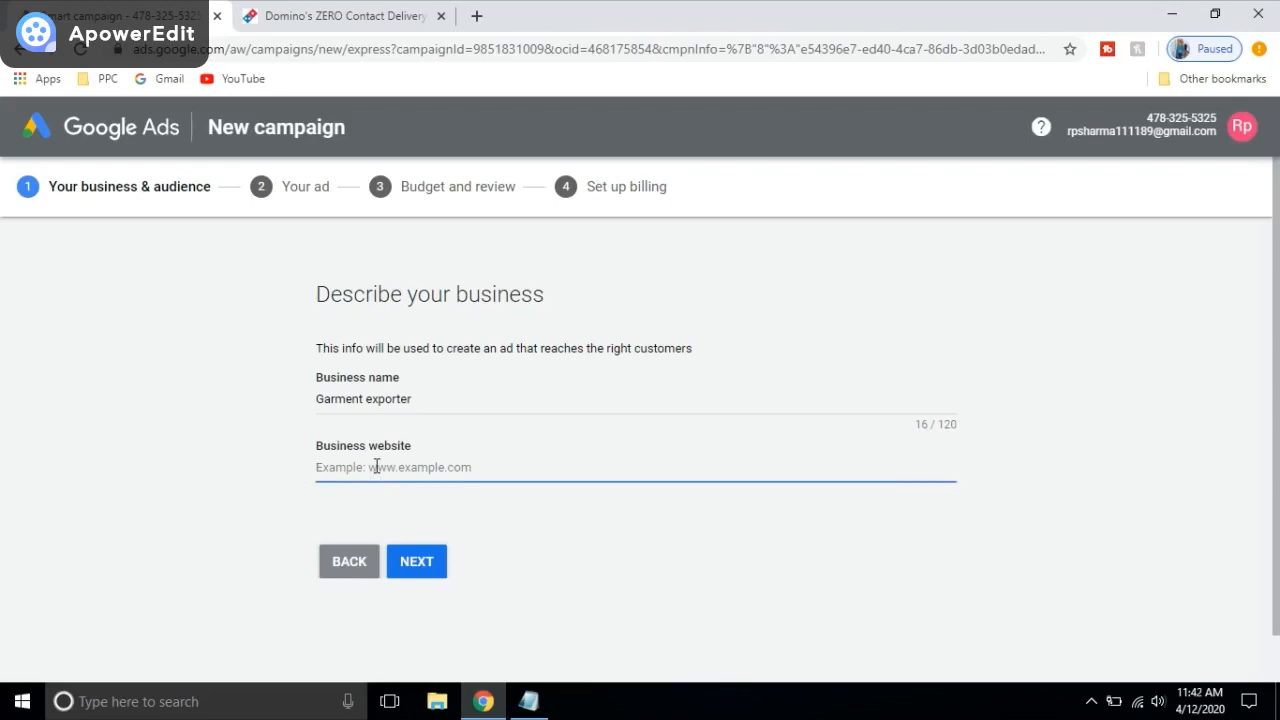
type("www.test.co")
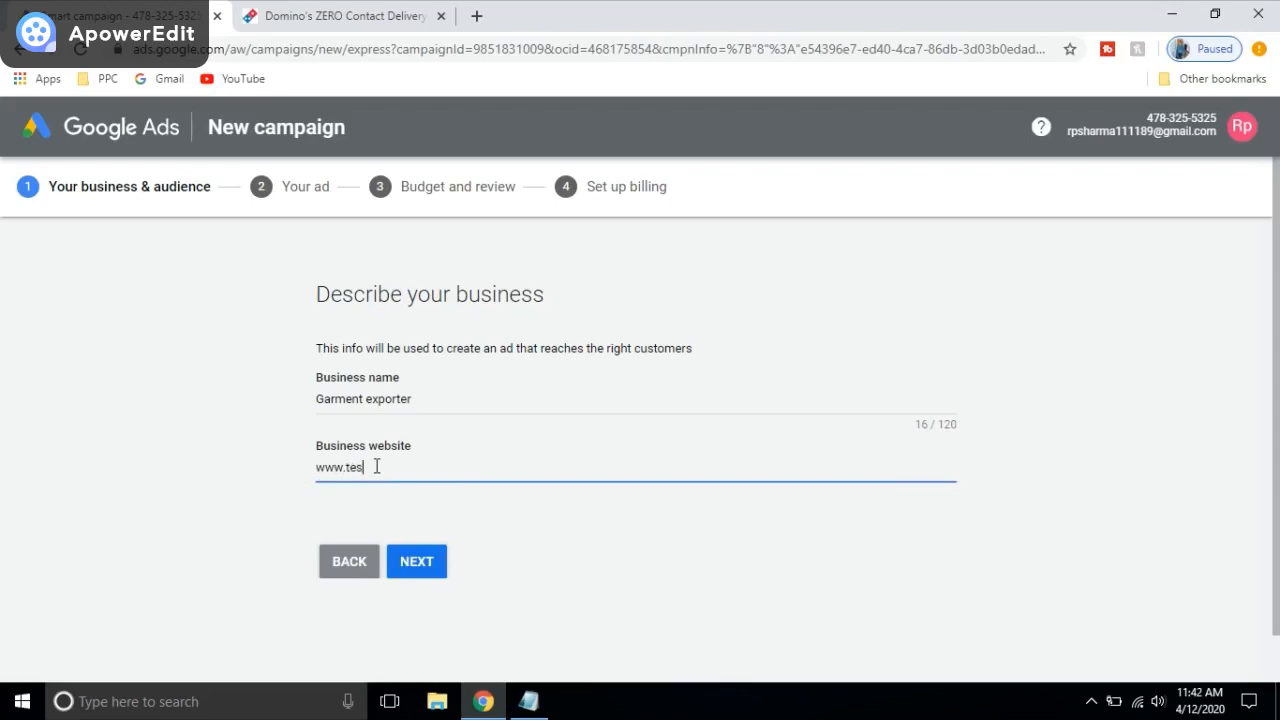
type("m")
left_click(400, 564)
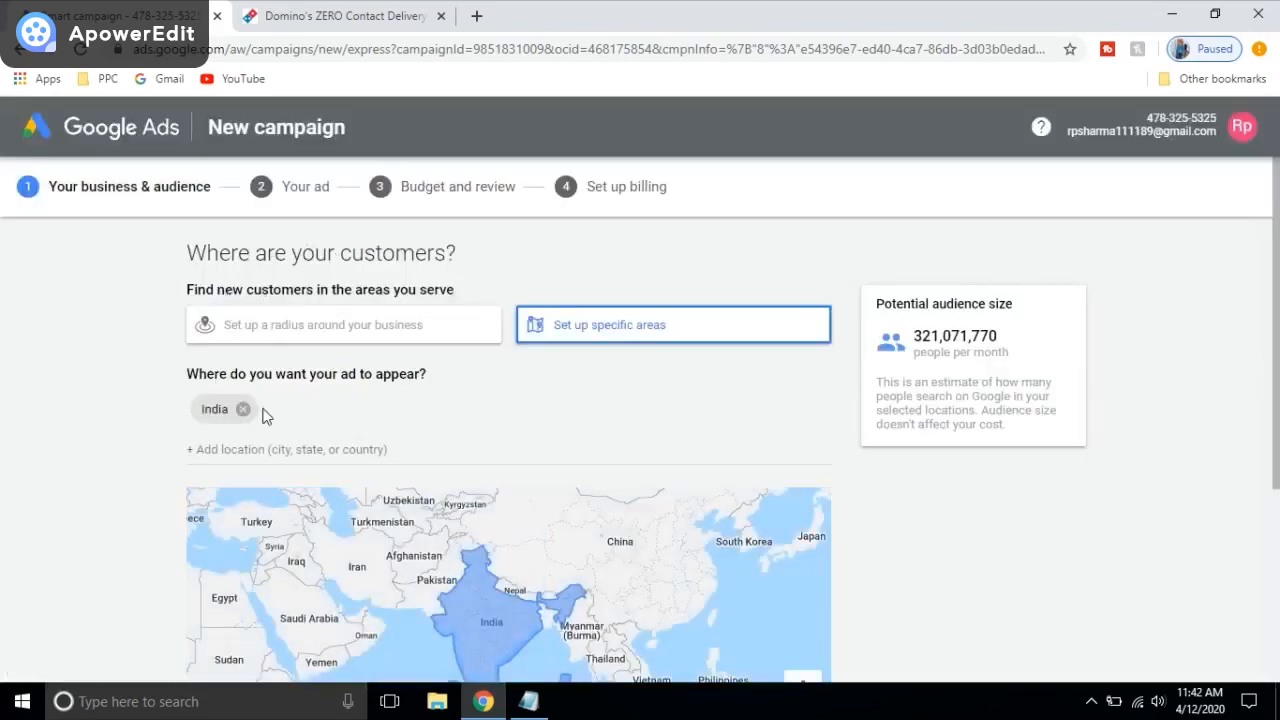
Step: Target New York instead of India, an audience of about 33,998,710 monthly, and continue
scroll(402, 410, "down", 1)
scroll(346, 395, "up", 1)
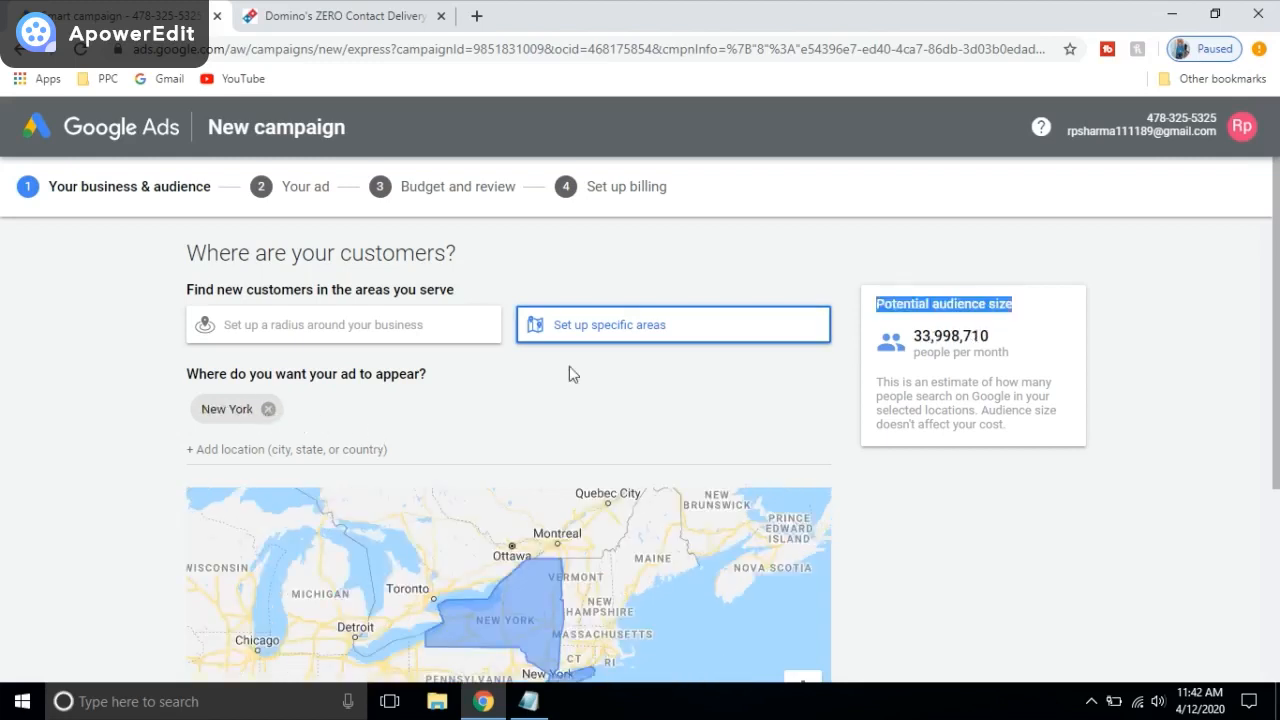
left_click(578, 384)
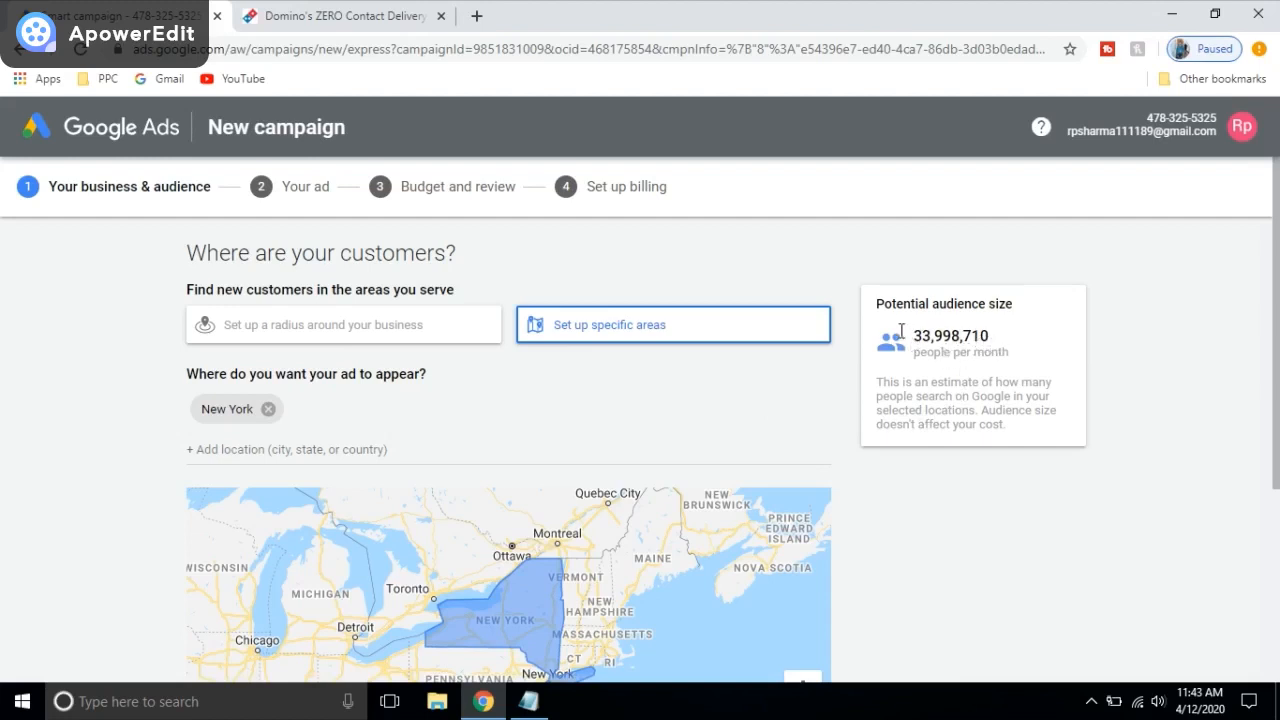
left_click_drag(912, 338, 1034, 357)
left_click(1049, 331)
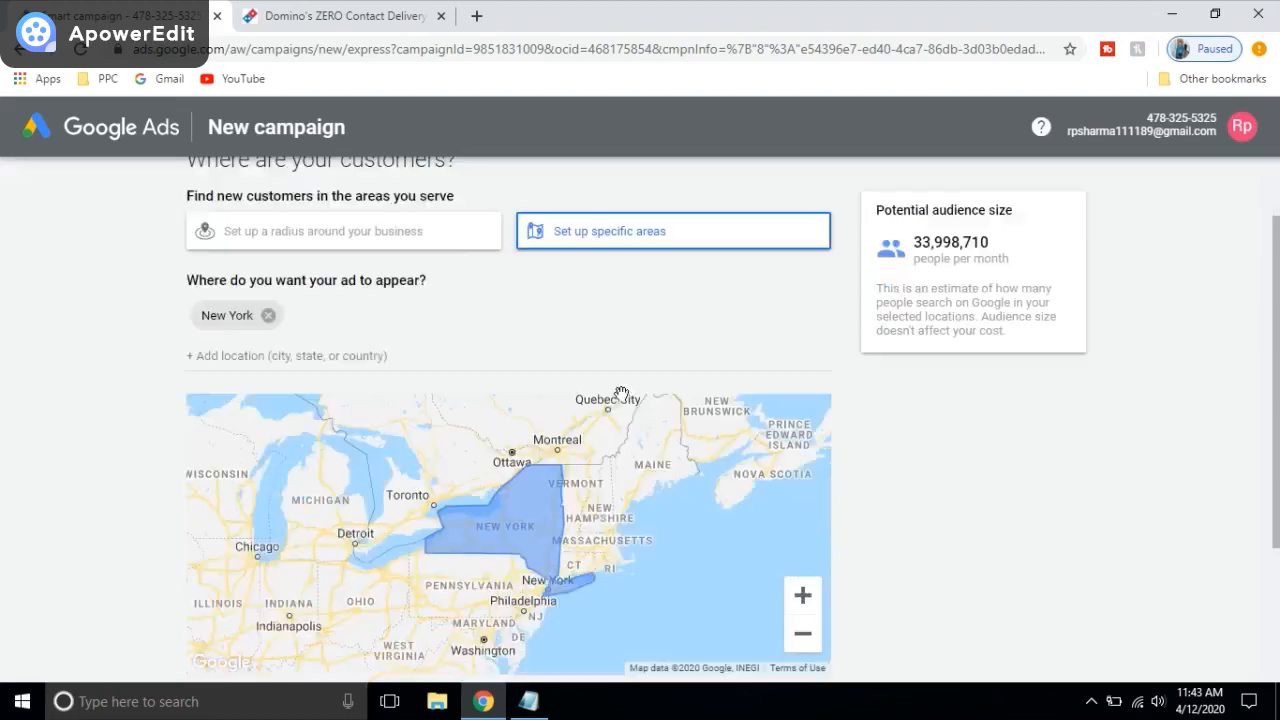
scroll(420, 450, "down", 3)
scroll(414, 486, "up", 3)
scroll(400, 480, "down", 3)
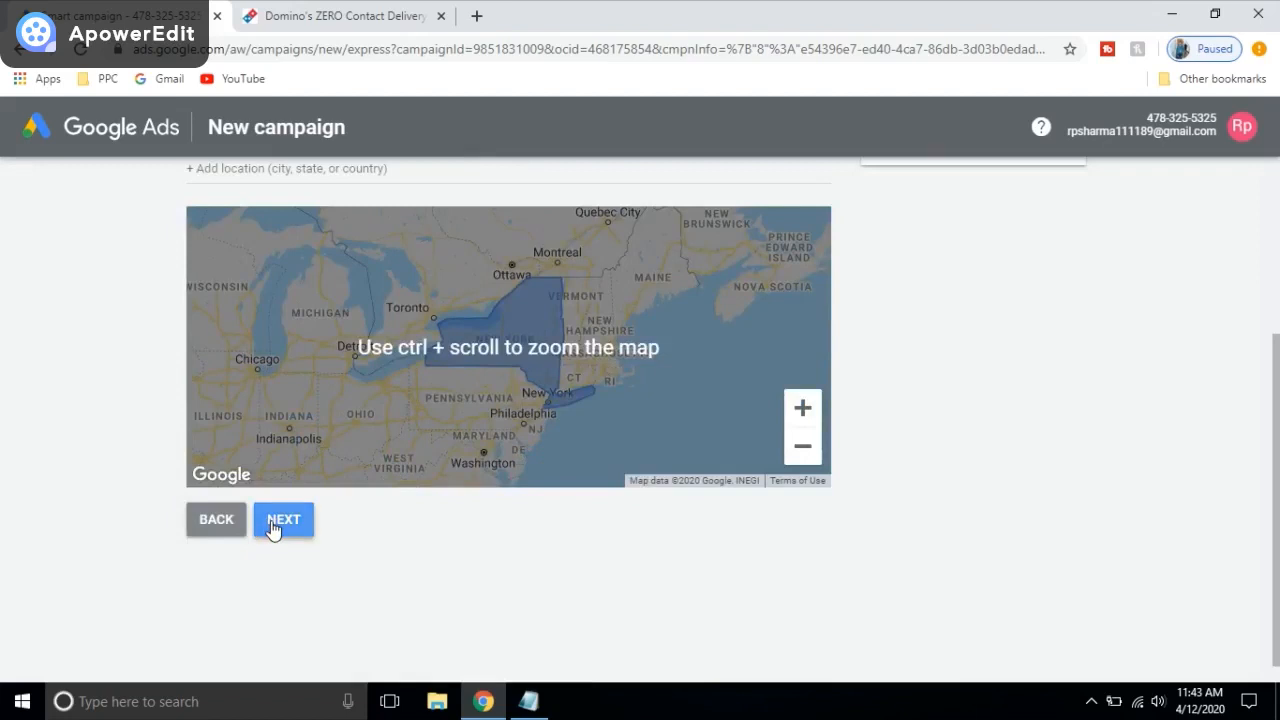
left_click(276, 524)
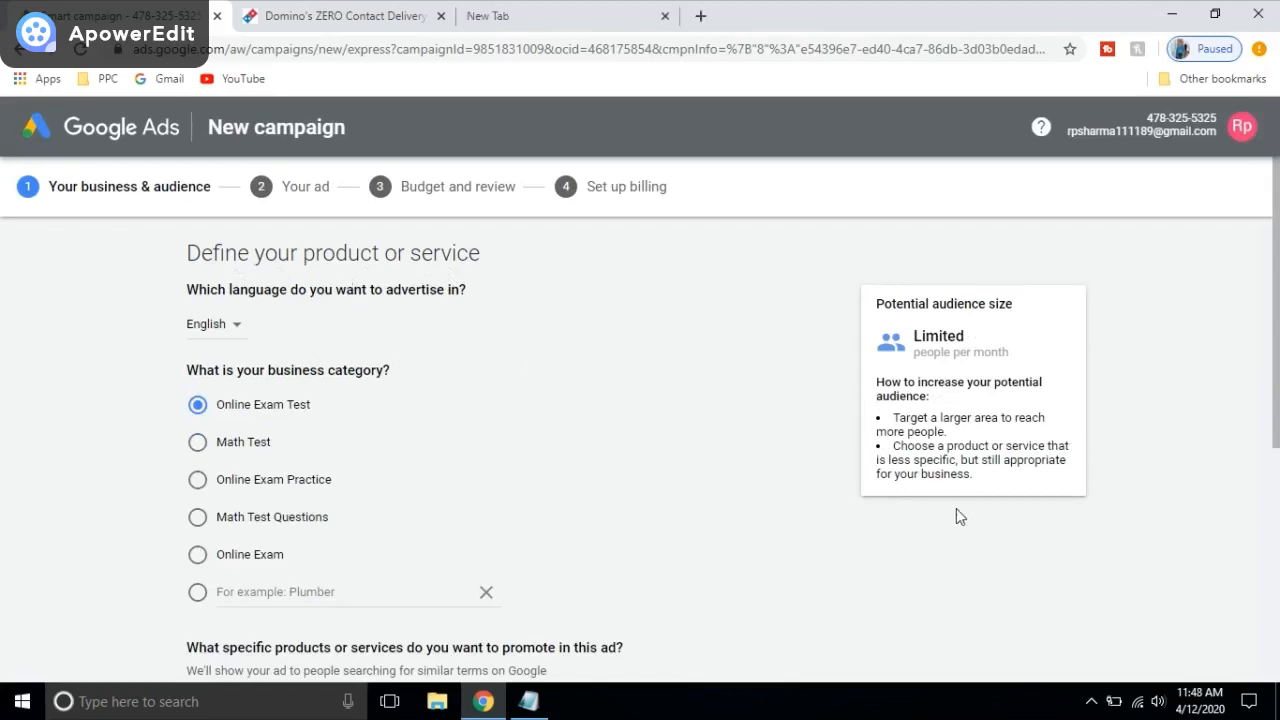
left_click(1093, 703)
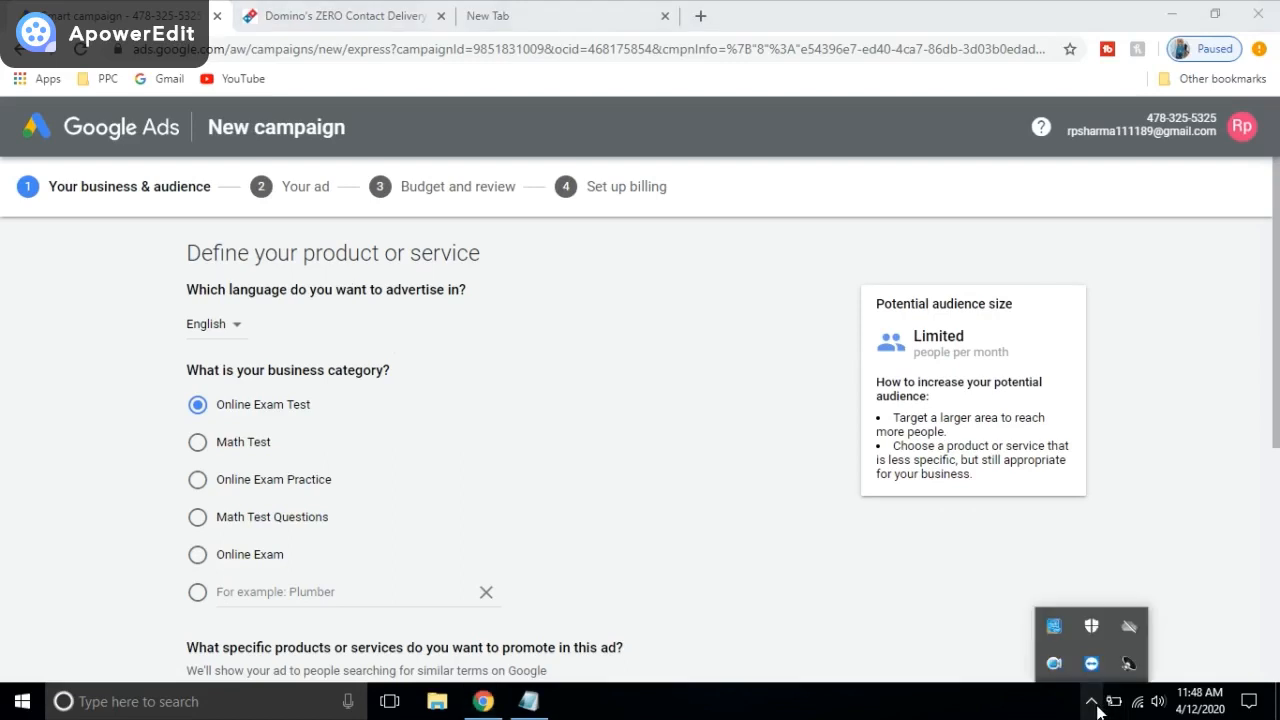
left_click(1093, 703)
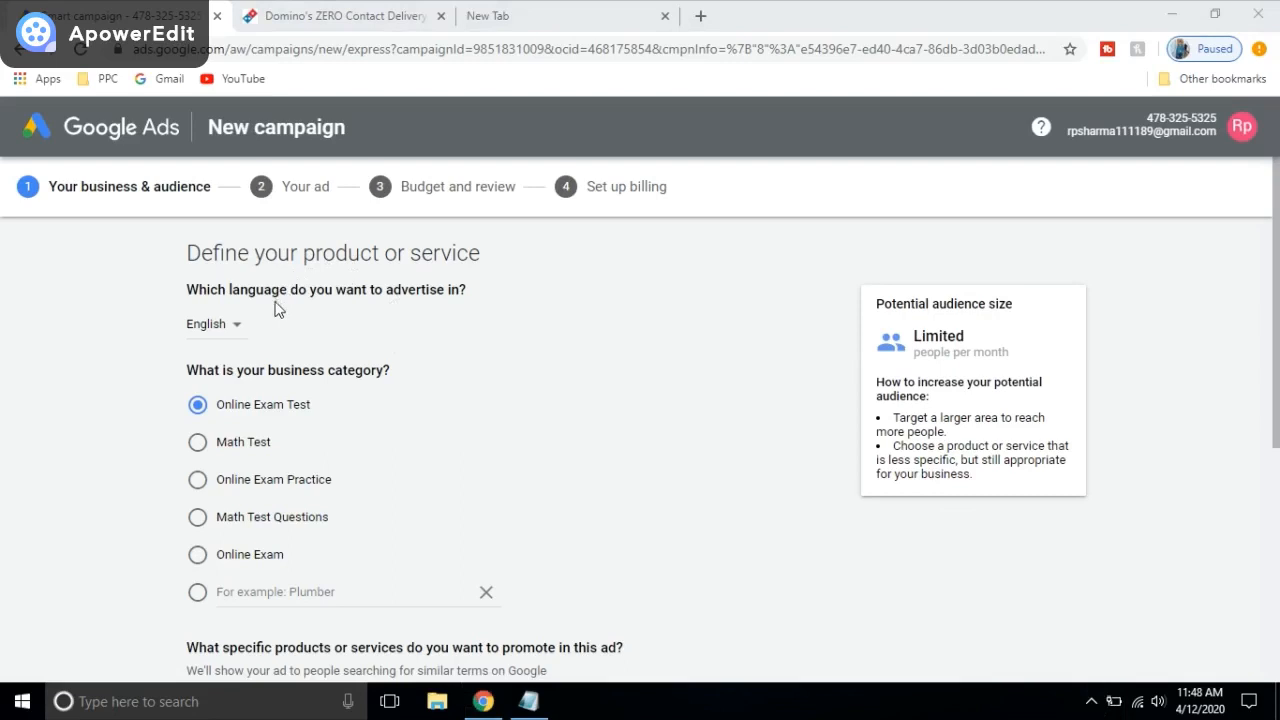
left_click(242, 330)
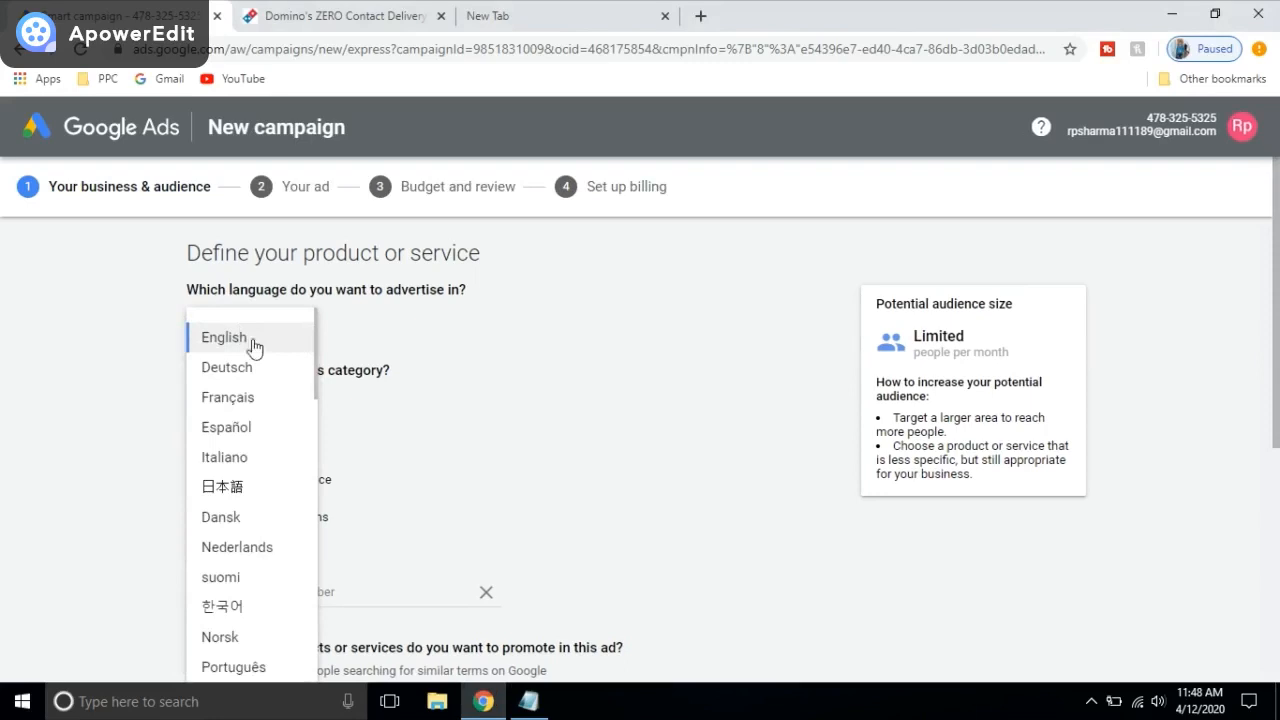
left_click(254, 346)
left_click(239, 336)
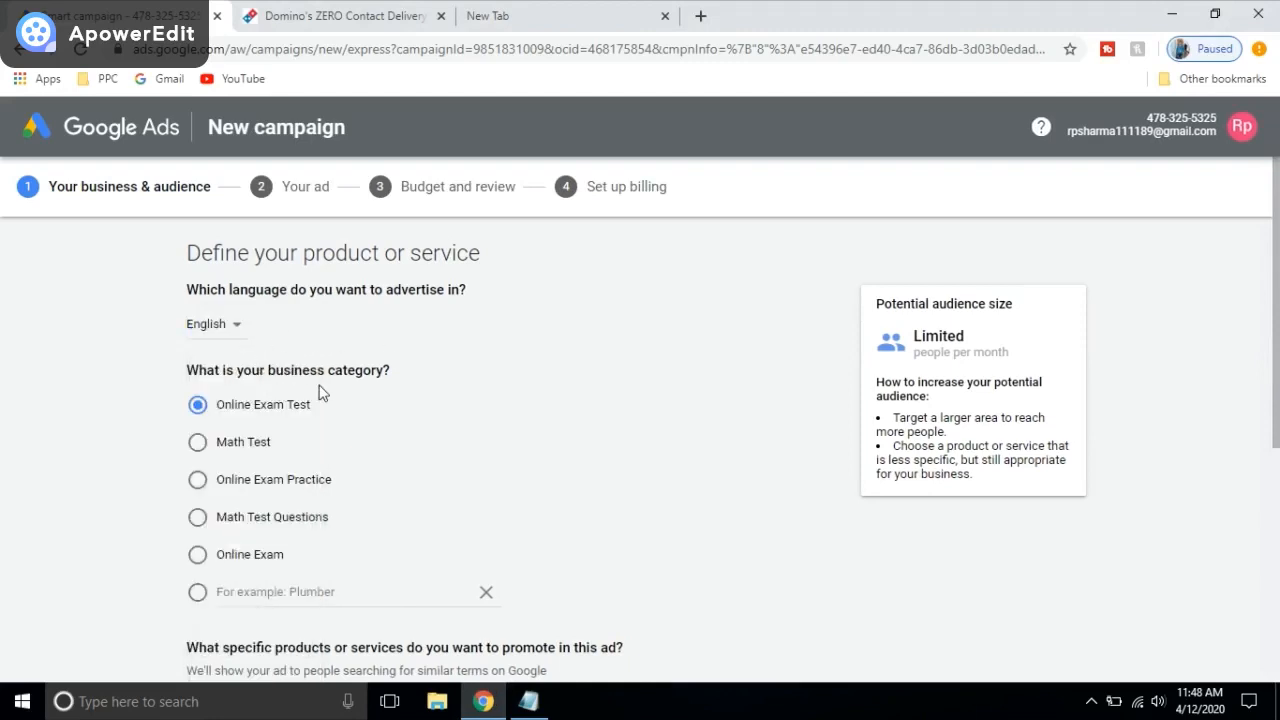
scroll(280, 394, "down", 1)
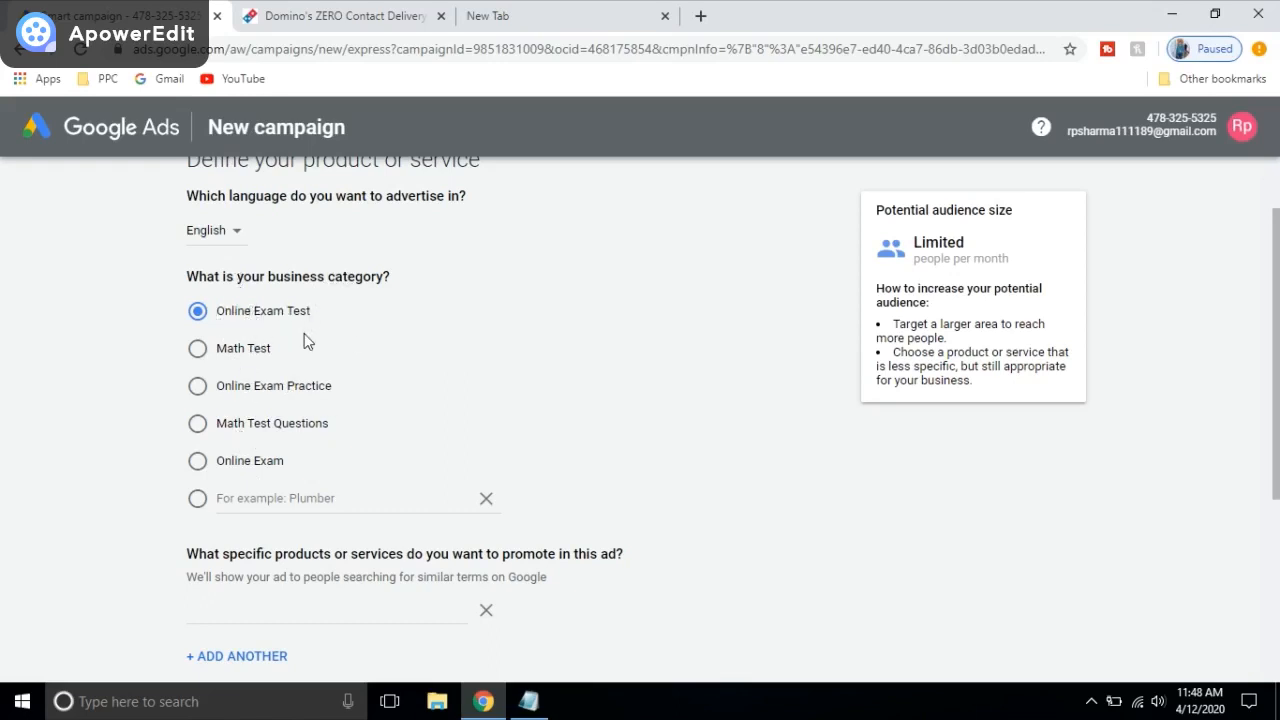
Step: Choose the Online Exam category and add 'online mock test' and 'online exam test' as services
left_click(262, 468)
scroll(471, 371, "down", 3)
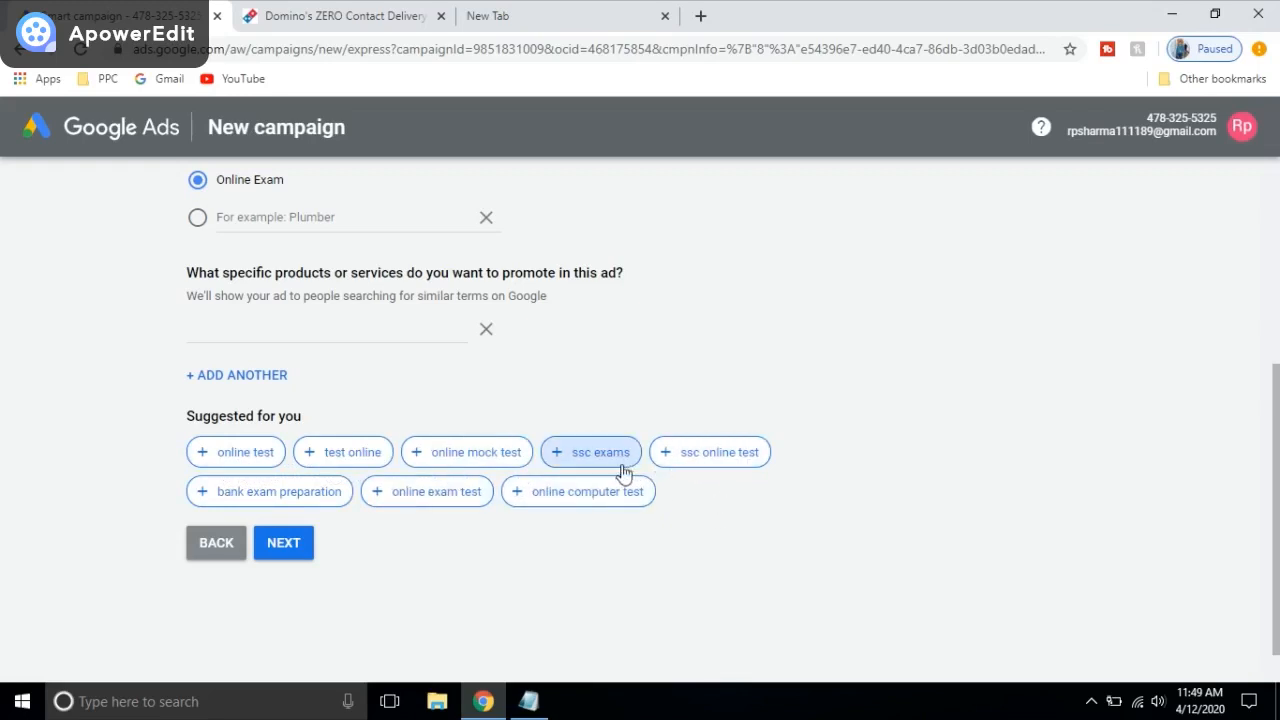
left_click(462, 458)
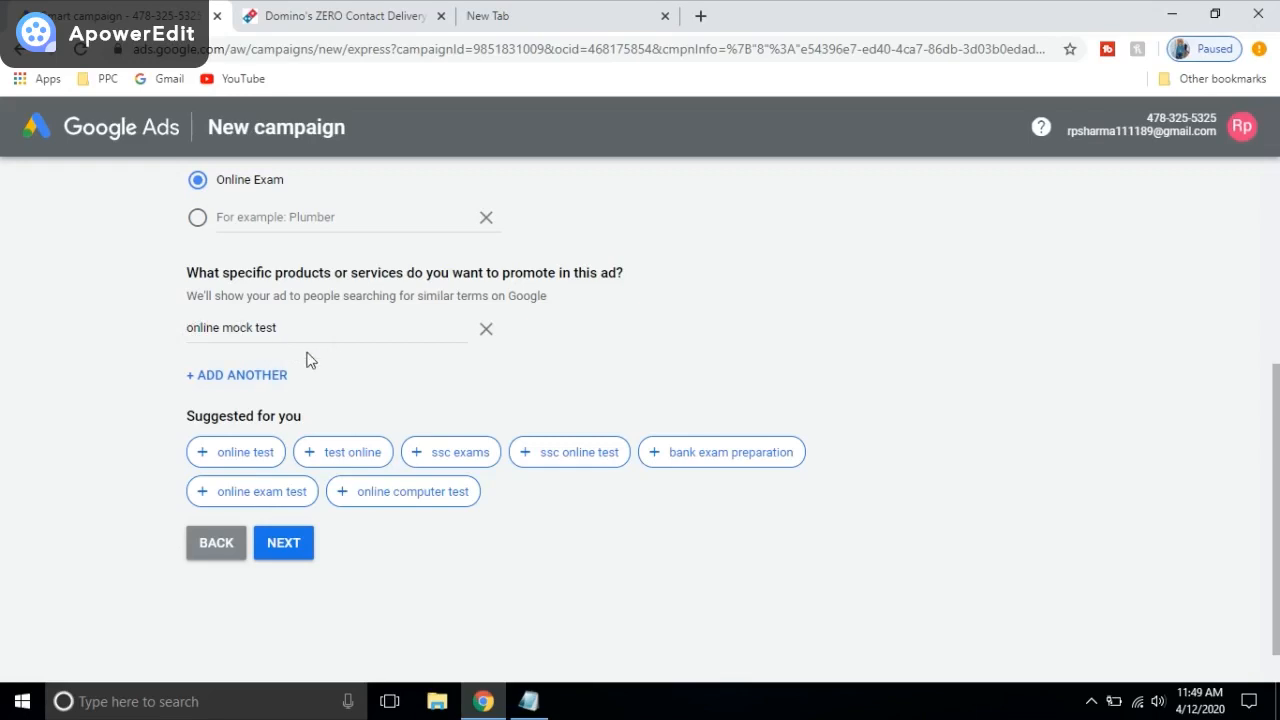
left_click(280, 508)
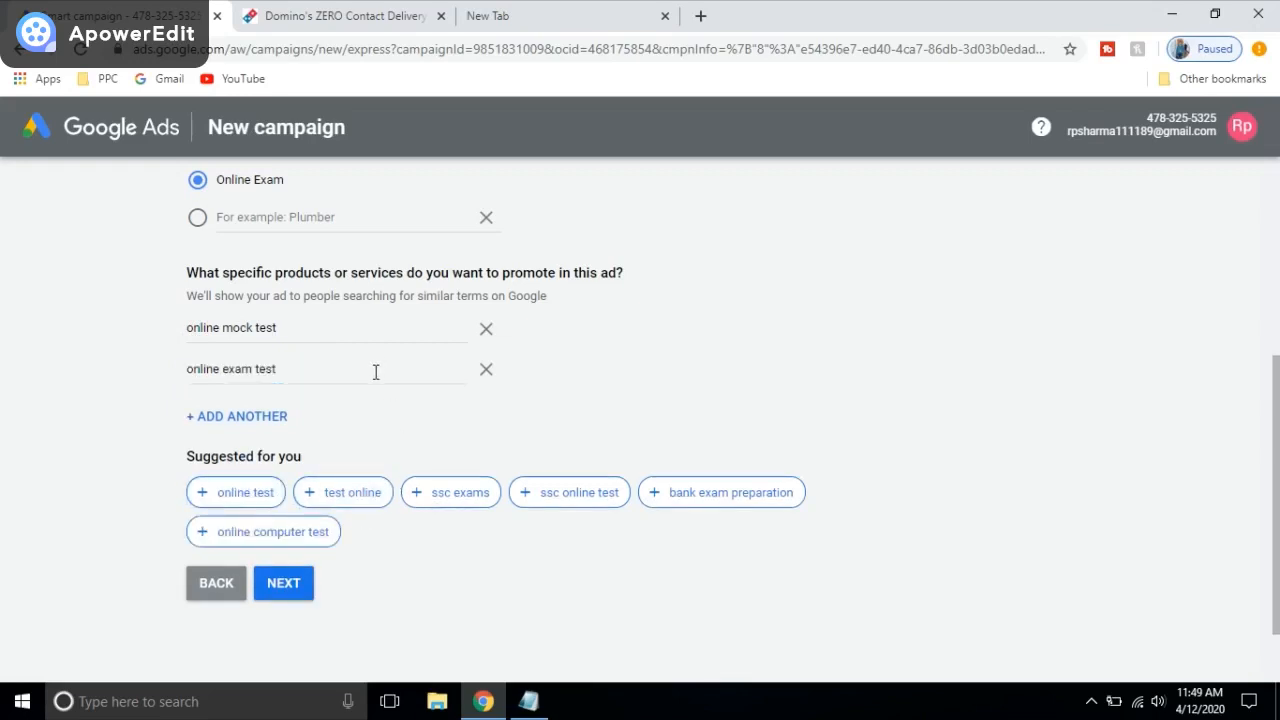
scroll(549, 380, "down", 1)
scroll(646, 363, "up", 3)
scroll(447, 381, "down", 3)
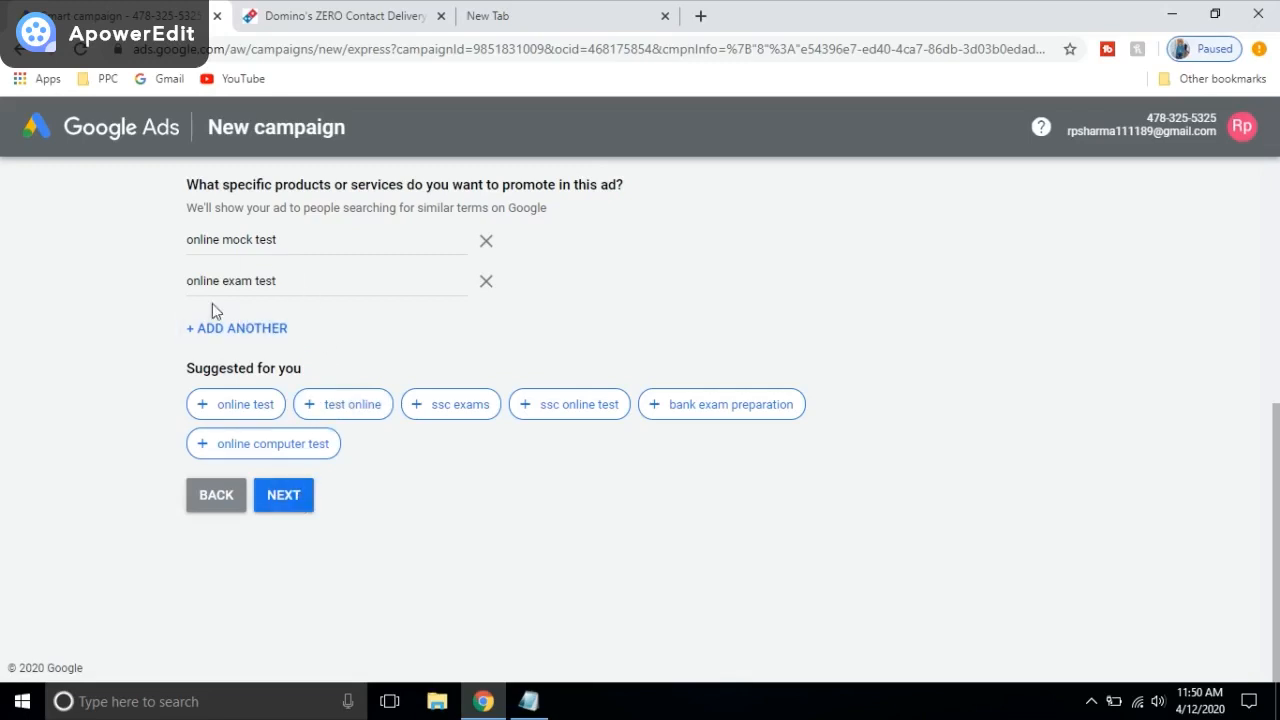
left_click(283, 495)
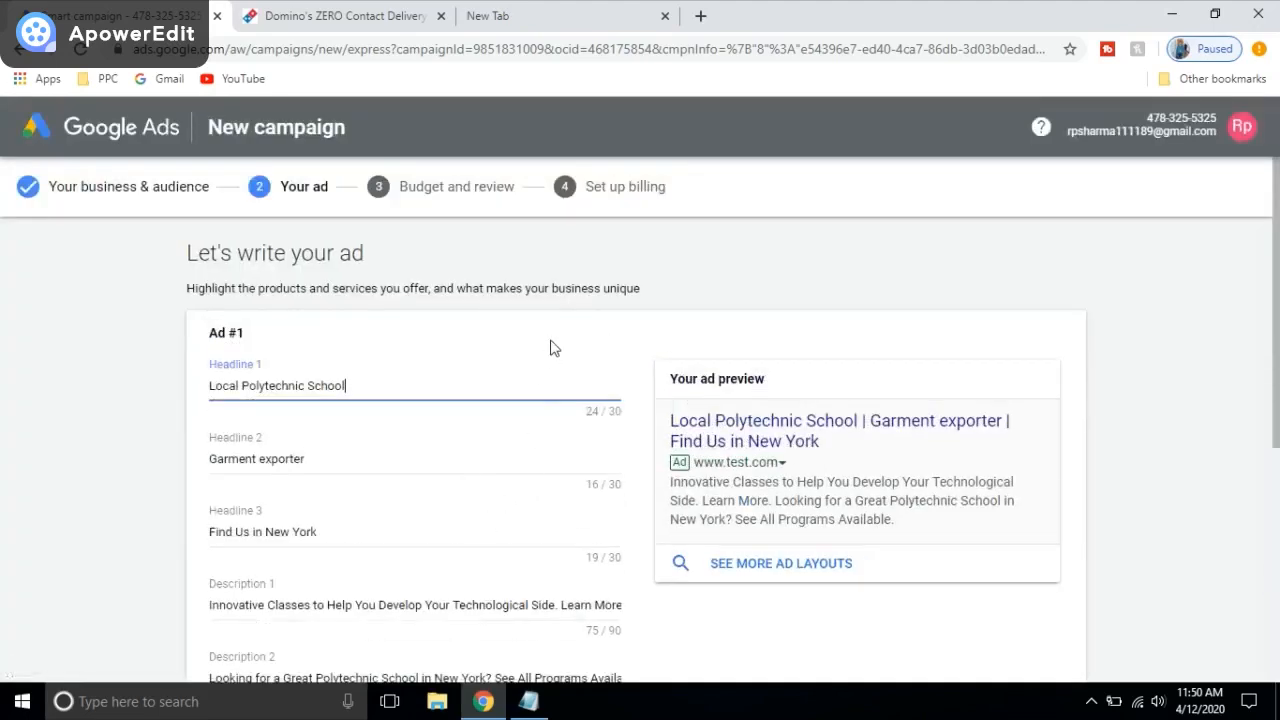
scroll(560, 343, "down", 1)
scroll(455, 337, "down", 1)
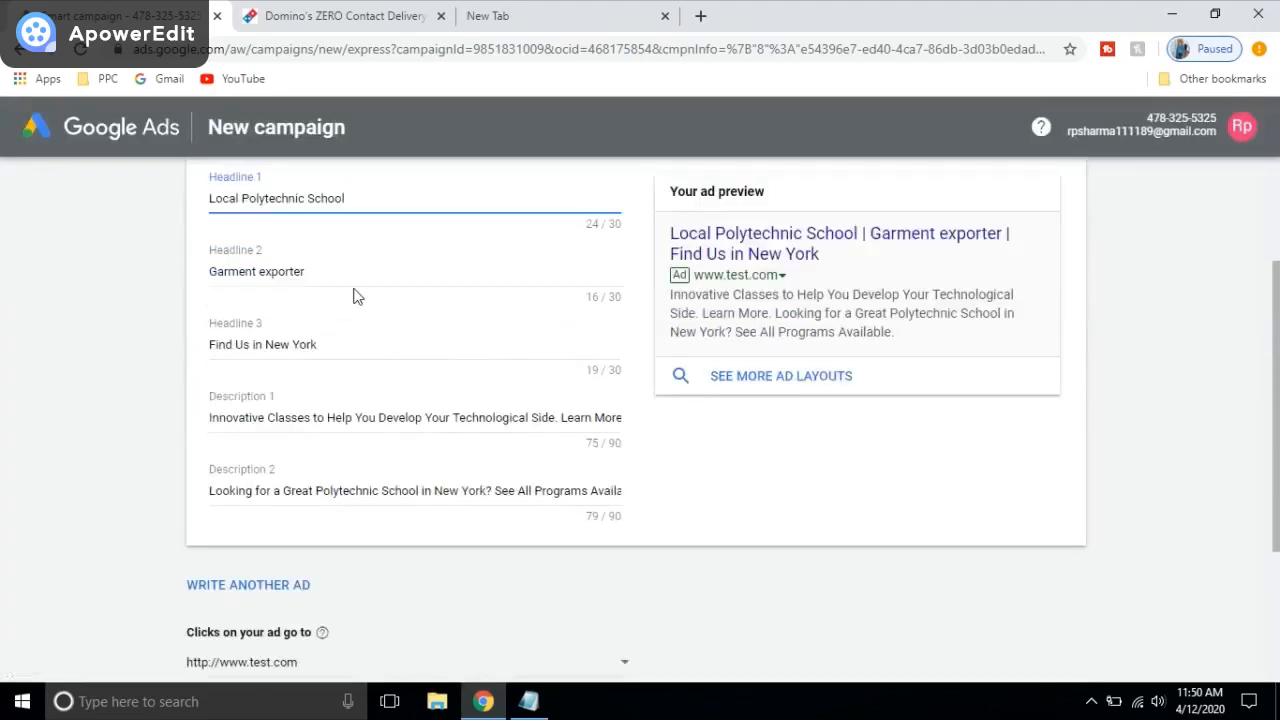
scroll(357, 294, "down", 1)
scroll(443, 426, "up", 2)
scroll(443, 428, "up", 2)
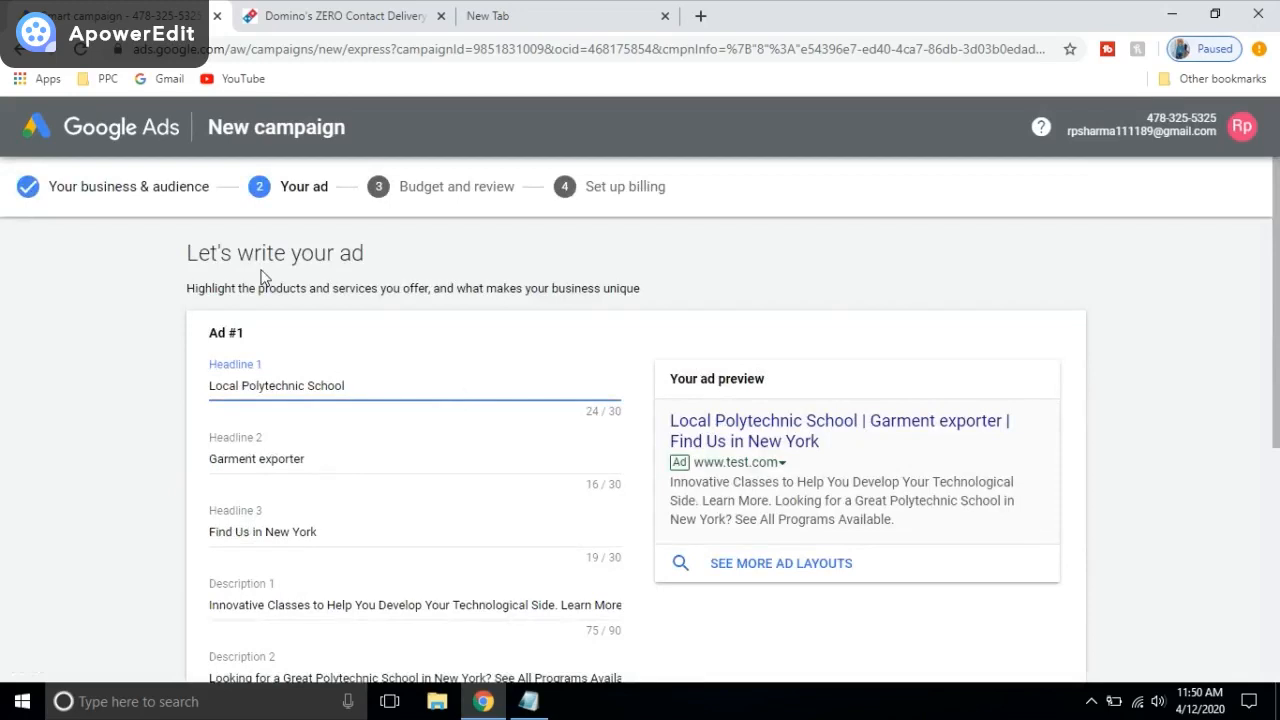
scroll(390, 266, "down", 3)
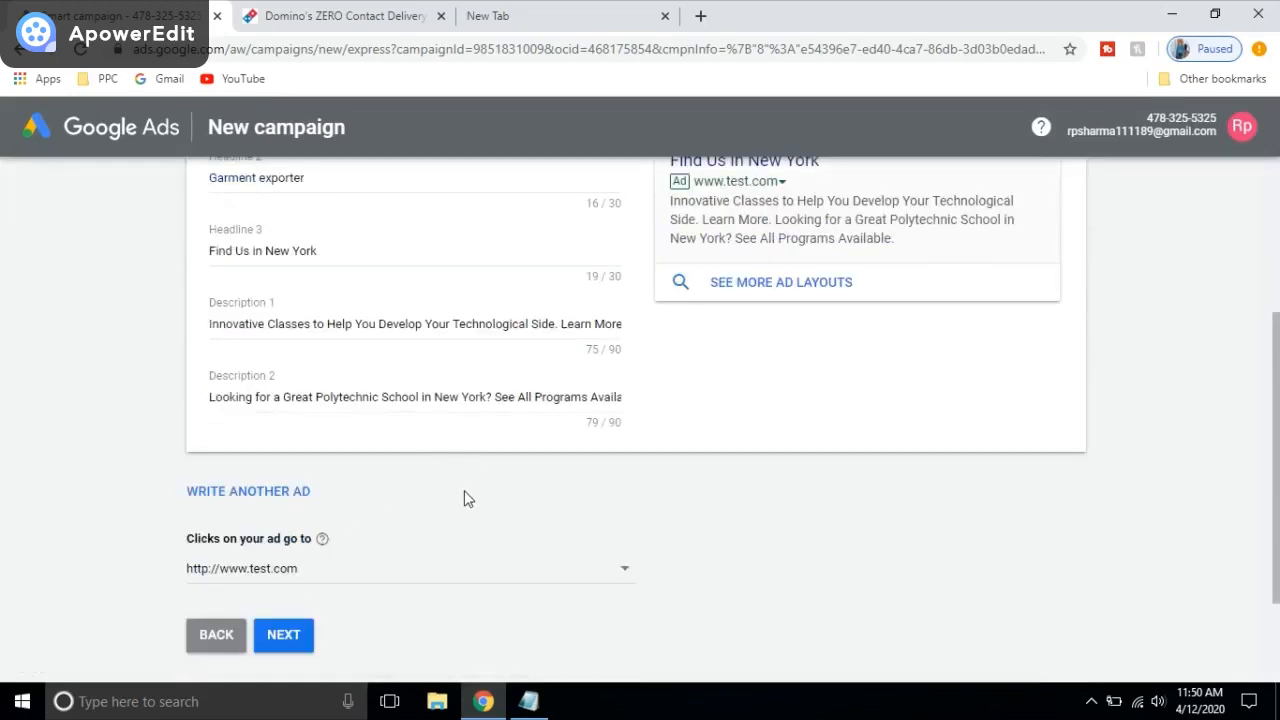
Step: Make Headline 1 read 'Best Online Test Webiste', removing the extra 'For Practice' words
scroll(464, 495, "up", 3)
scroll(362, 433, "down", 1)
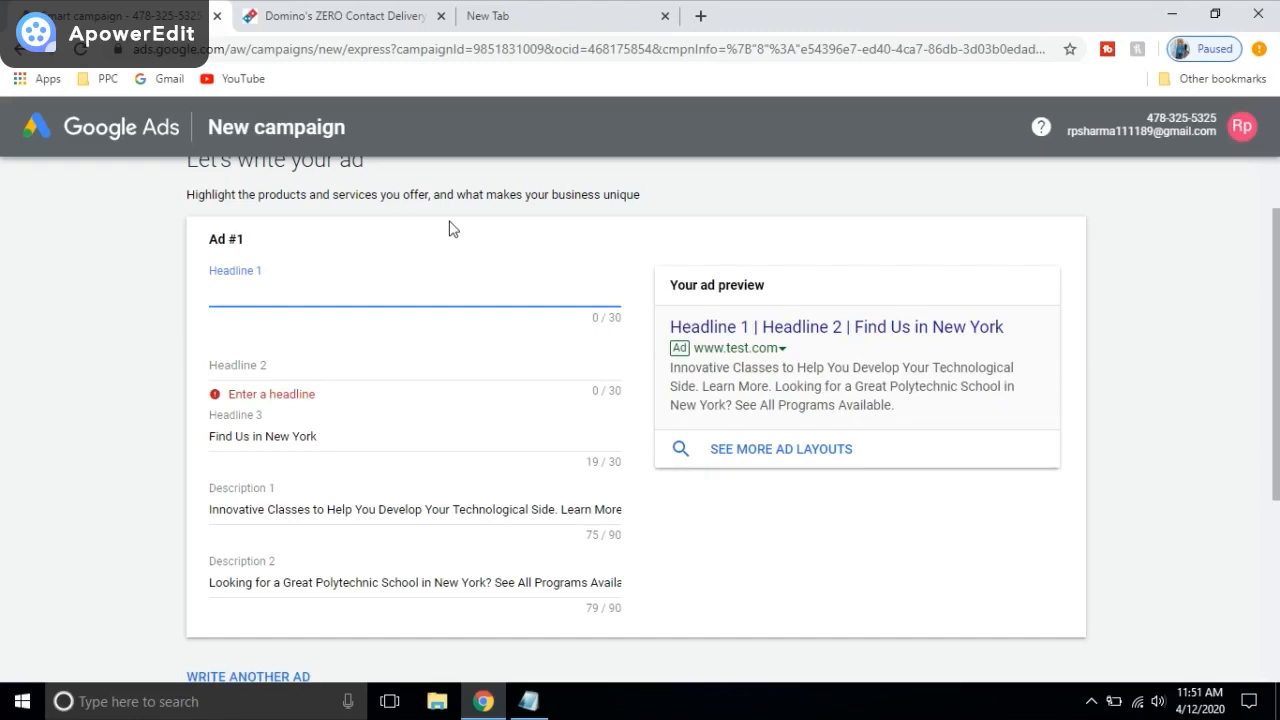
type("Best Online Test We")
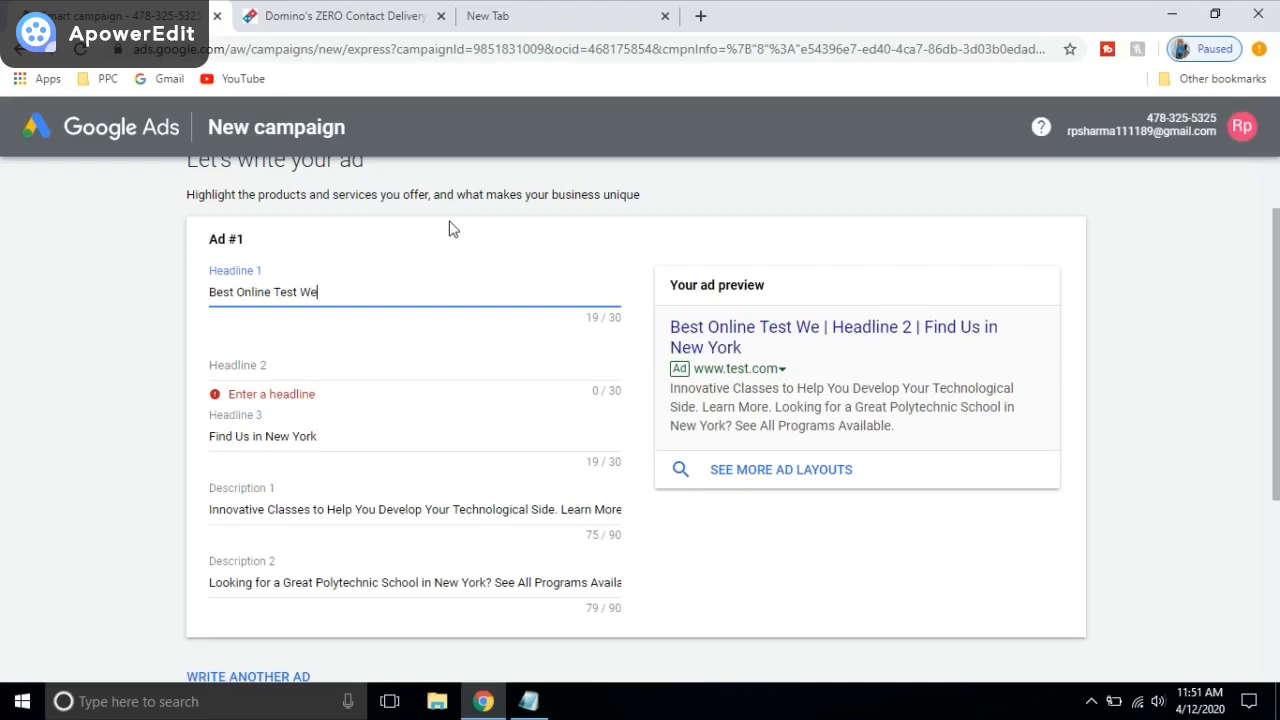
type("biste for")
key("BackSpace")
key("BackSpace")
key("BackSpace")
key("BackSpace")
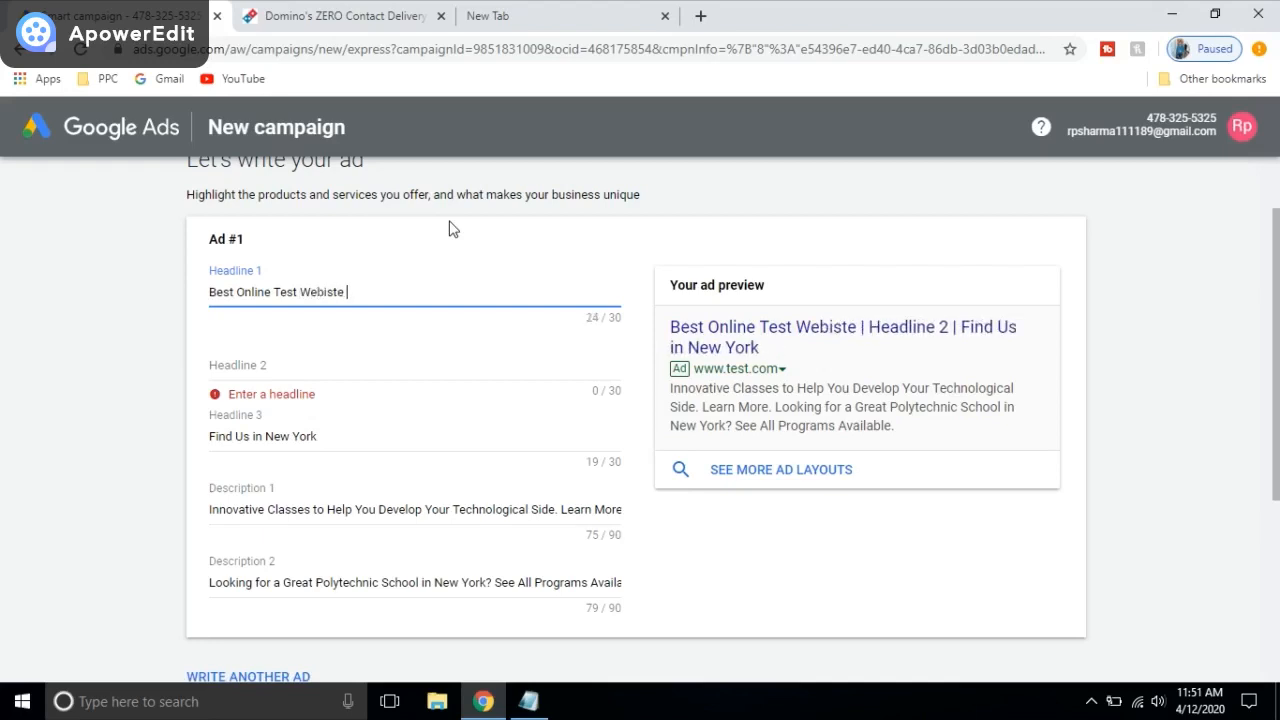
type("For P")
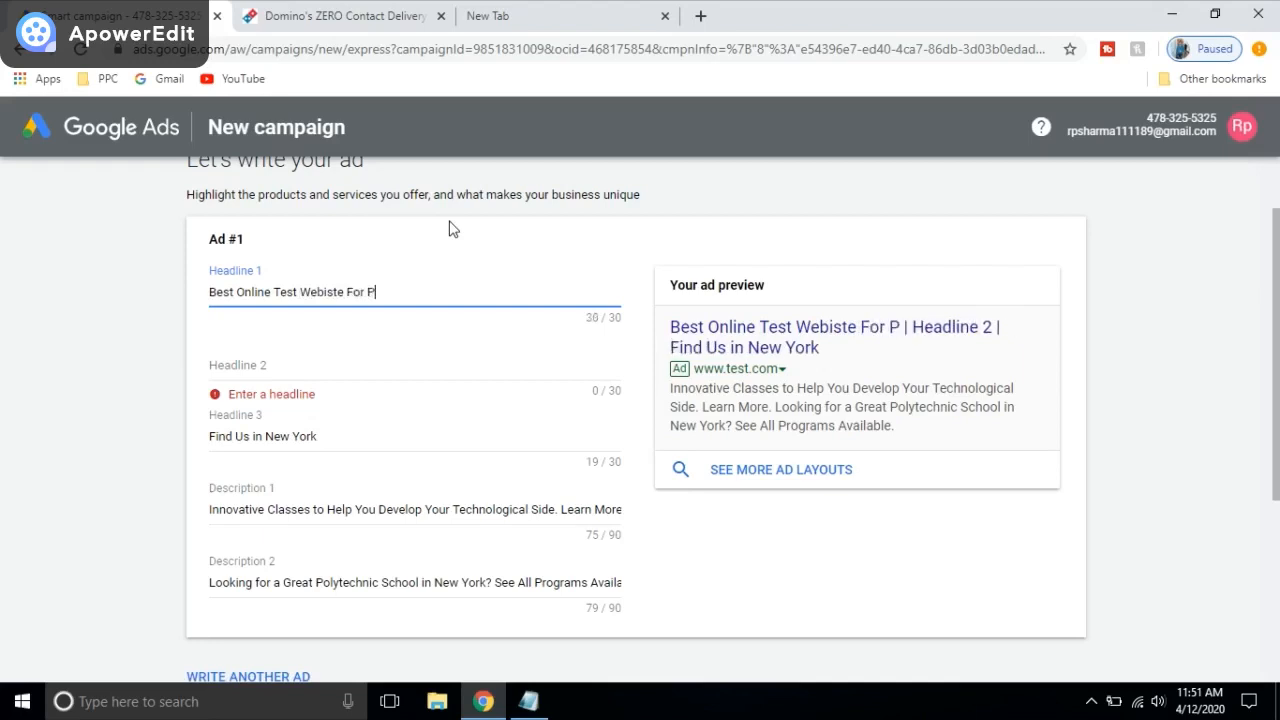
type("ractice")
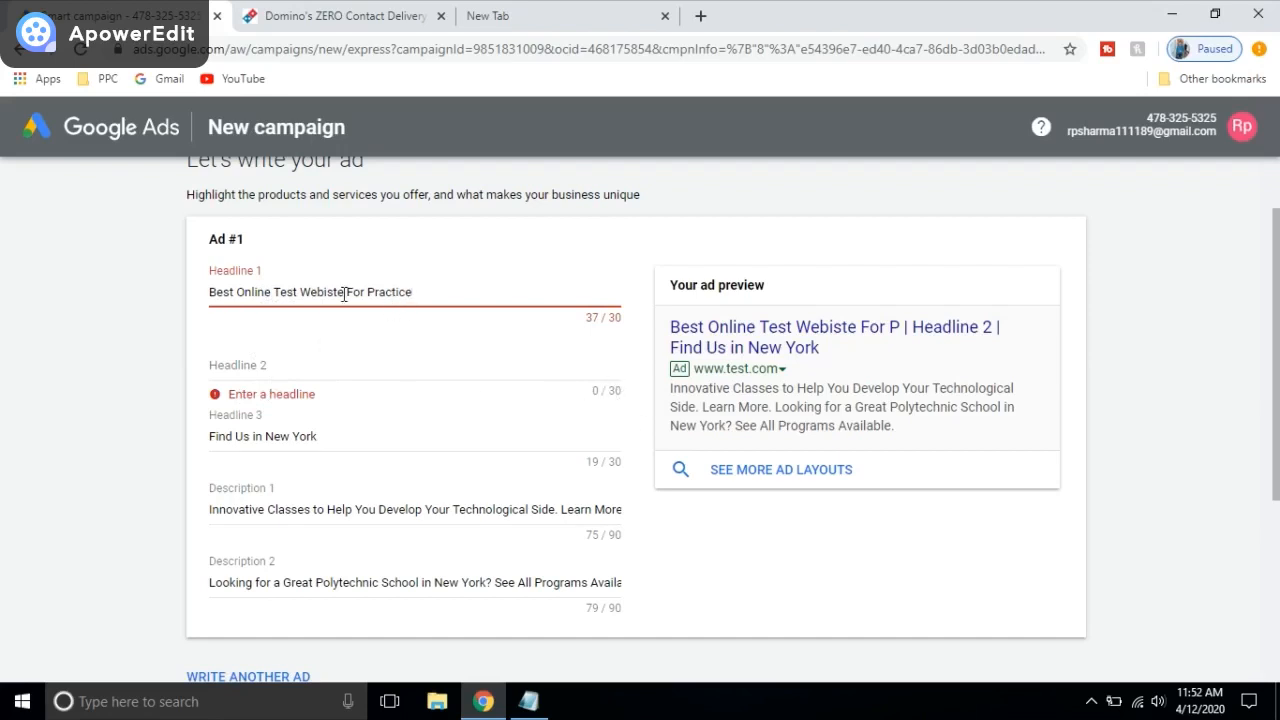
left_click_drag(347, 293, 440, 298)
key("BackSpace")
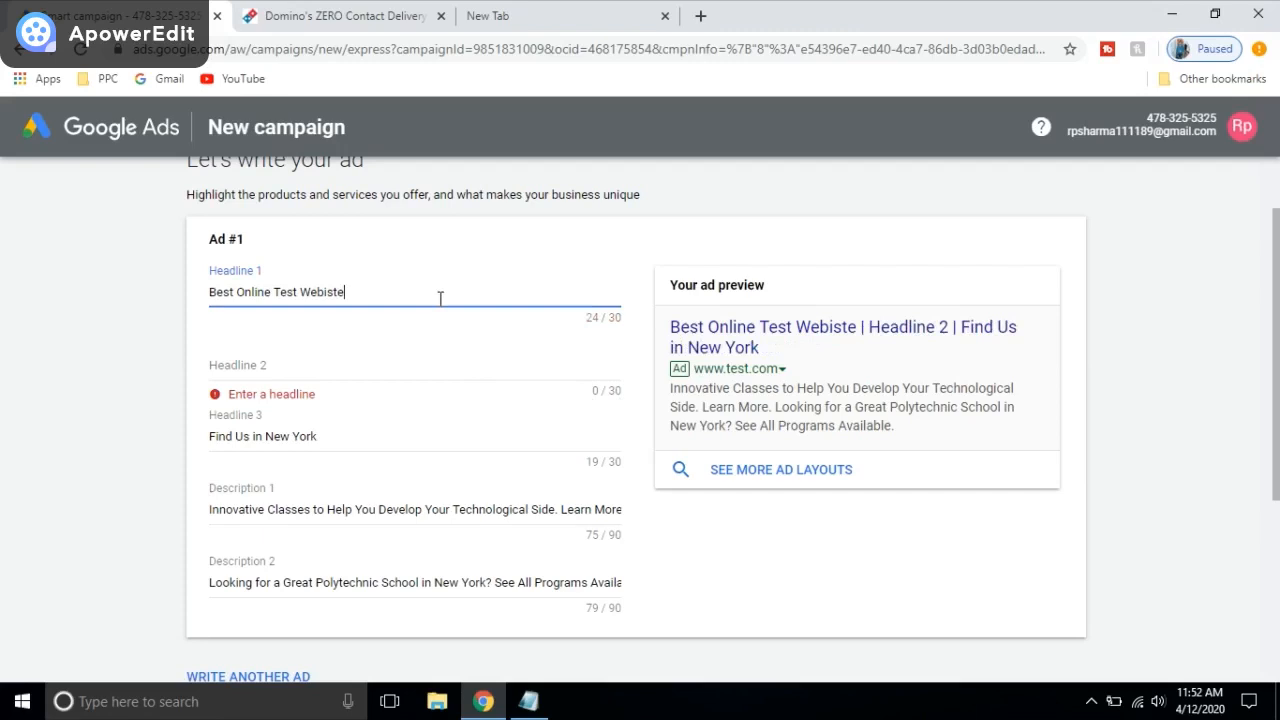
left_click(226, 367)
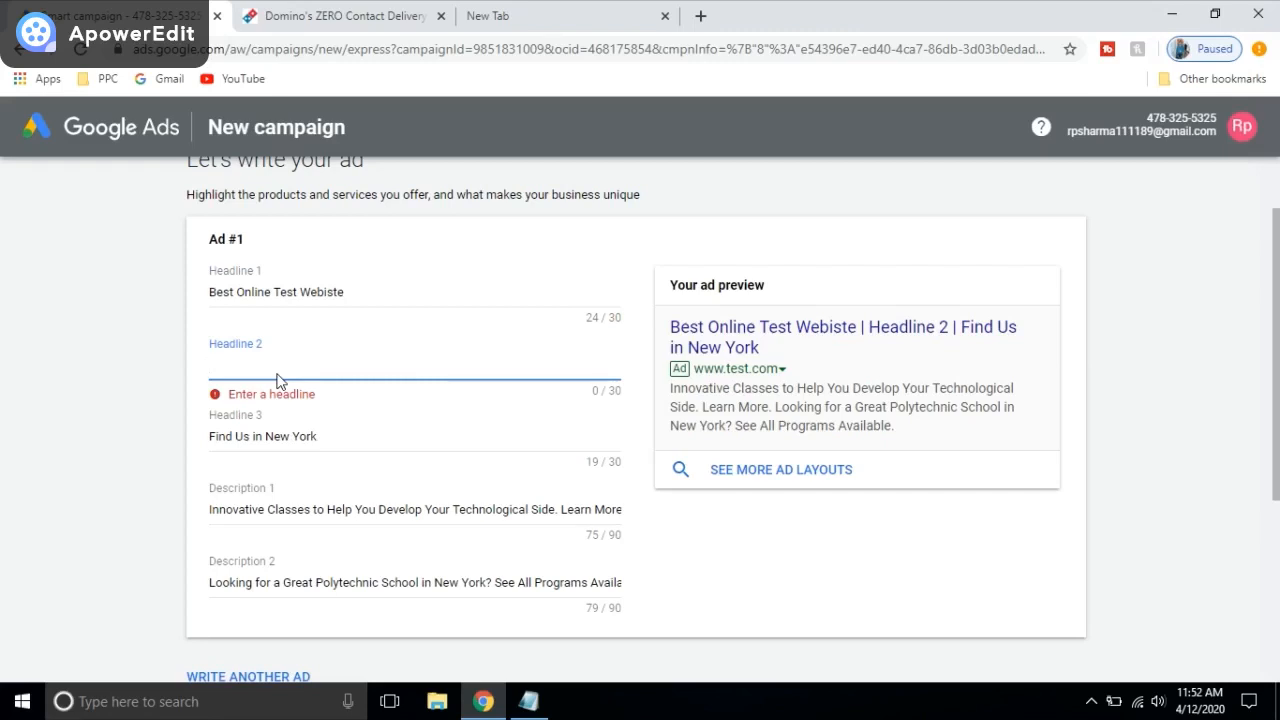
Step: Fill Headline 2 with 'Mock Test Website in Neywork'
type("Mock")
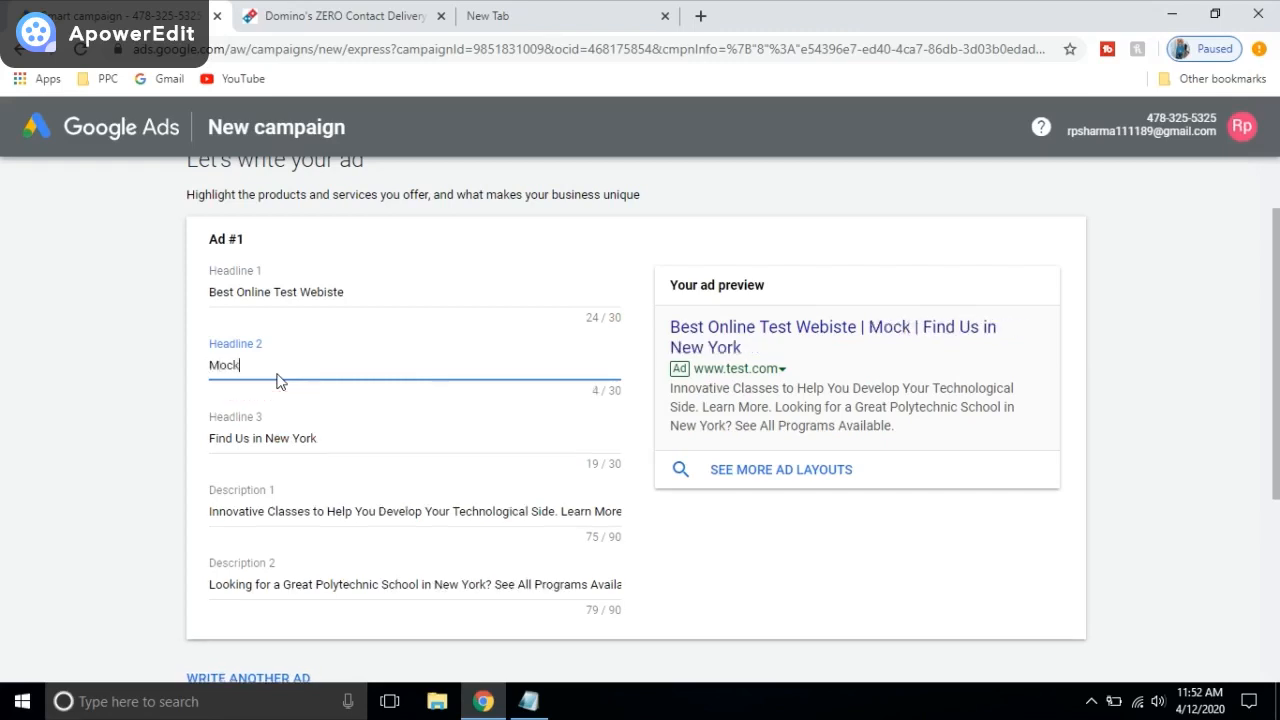
type(" test")
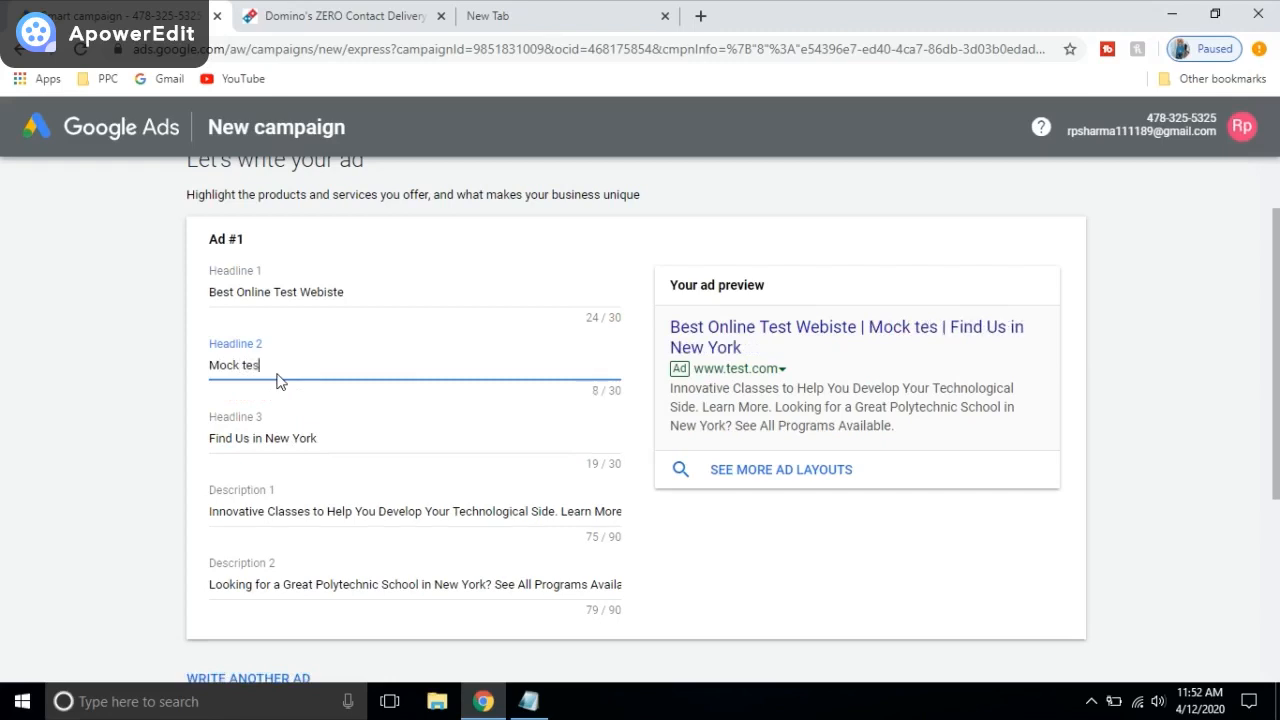
key("BackSpace")
key("BackSpace")
key("BackSpace")
key("BackSpace")
key("BackSpace")
type("T")
key("BackSpace")
type("Test ")
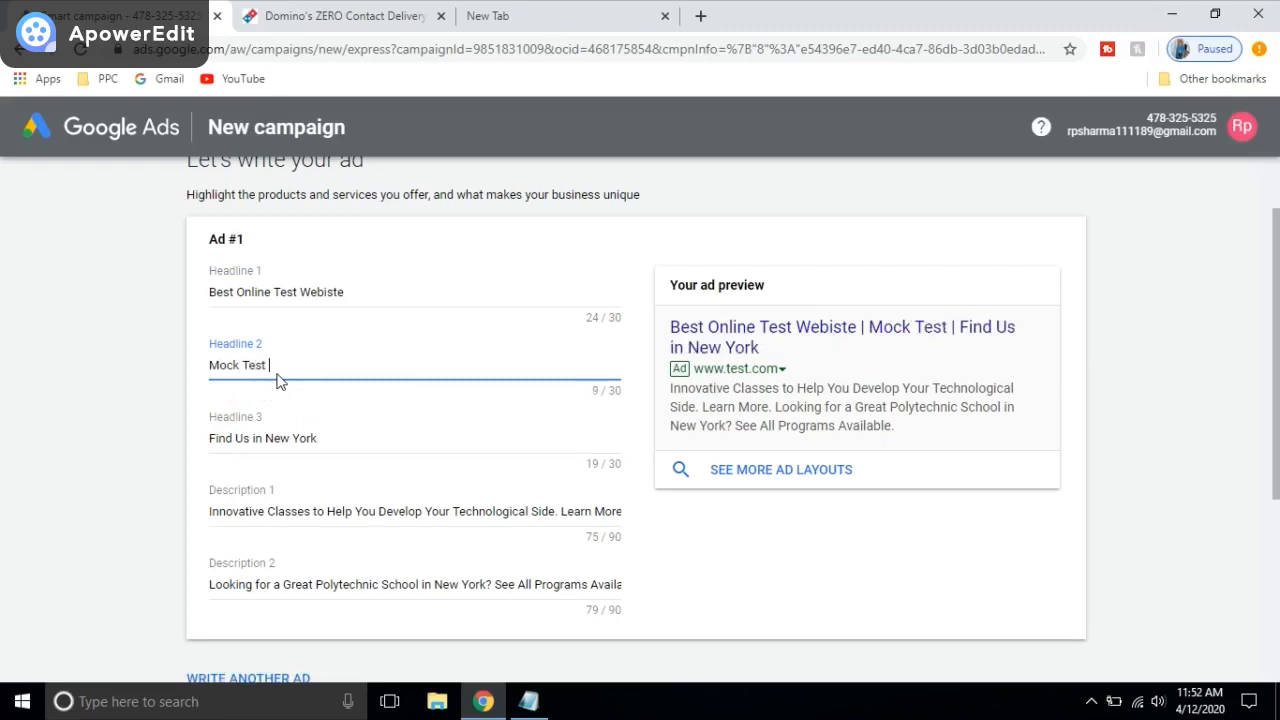
type("Websi")
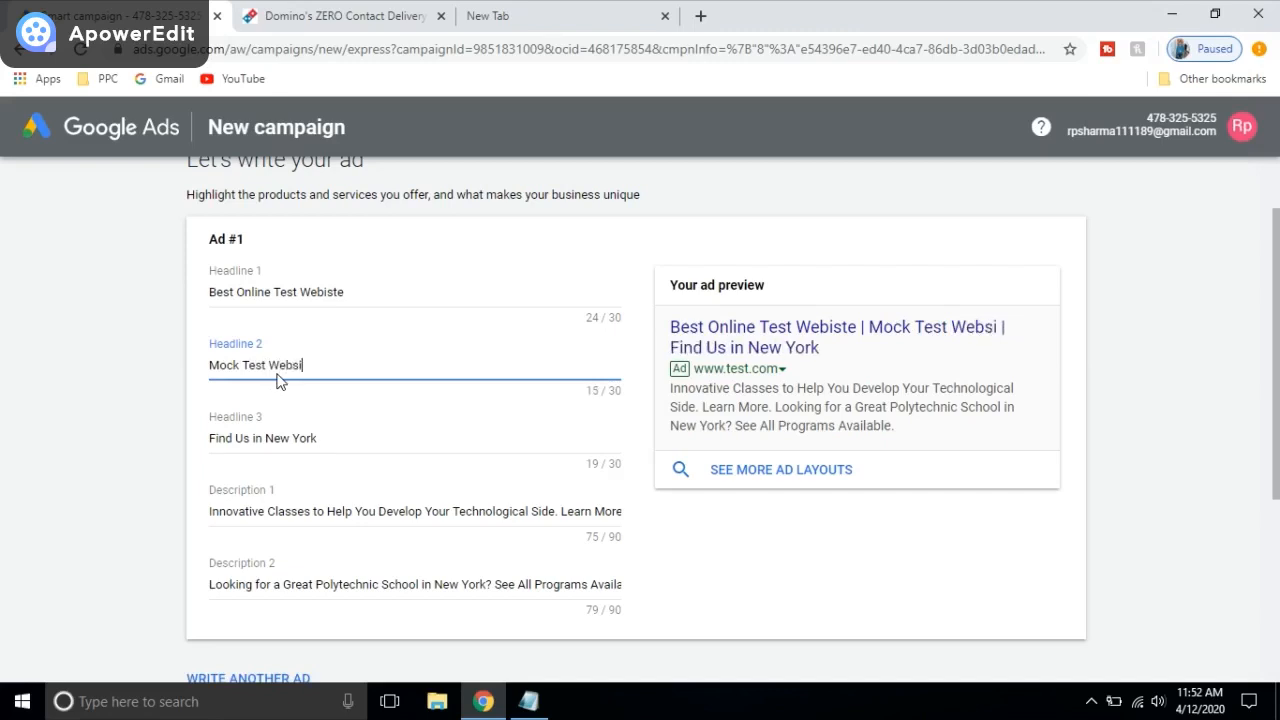
type("te in ")
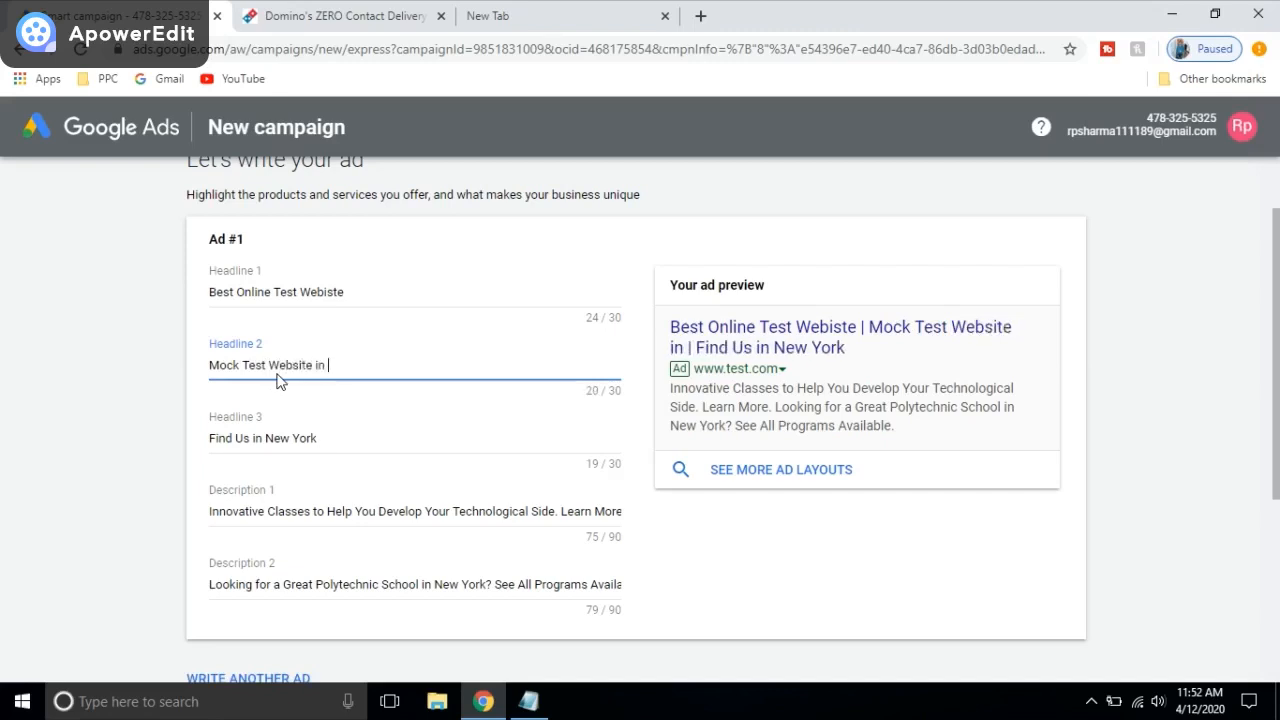
type("Ney")
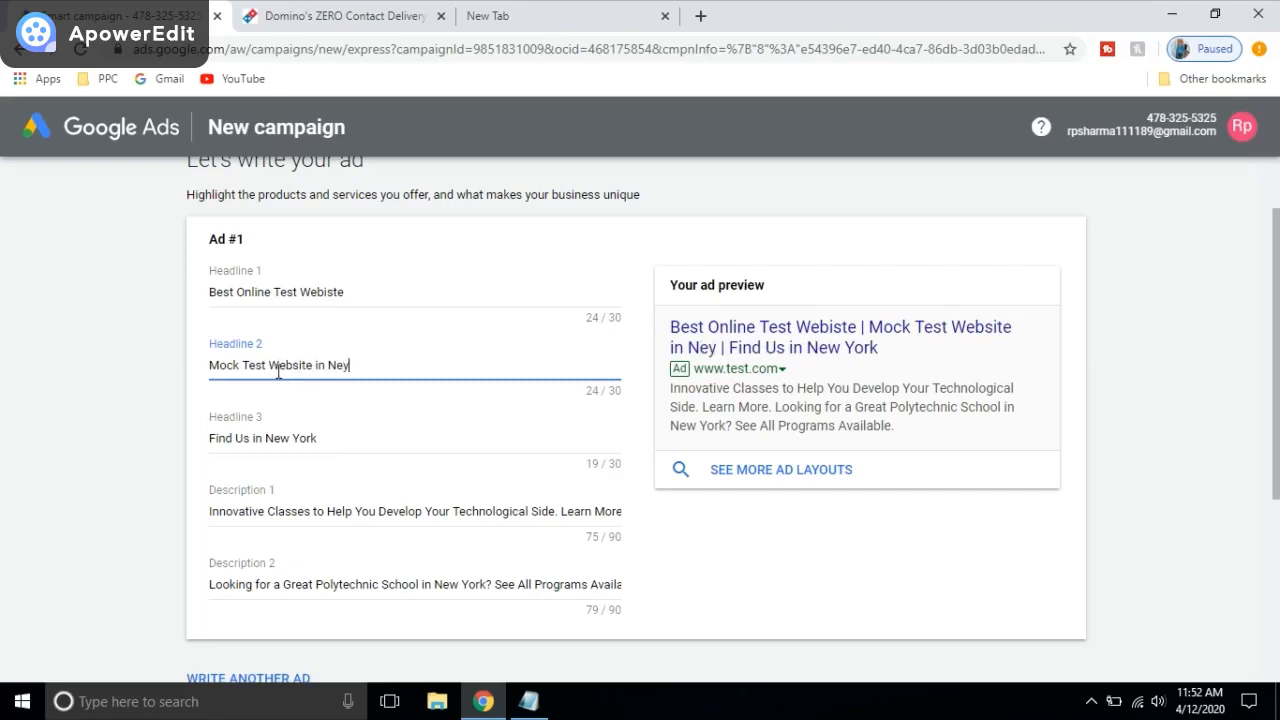
key("BackSpace")
type("wyork")
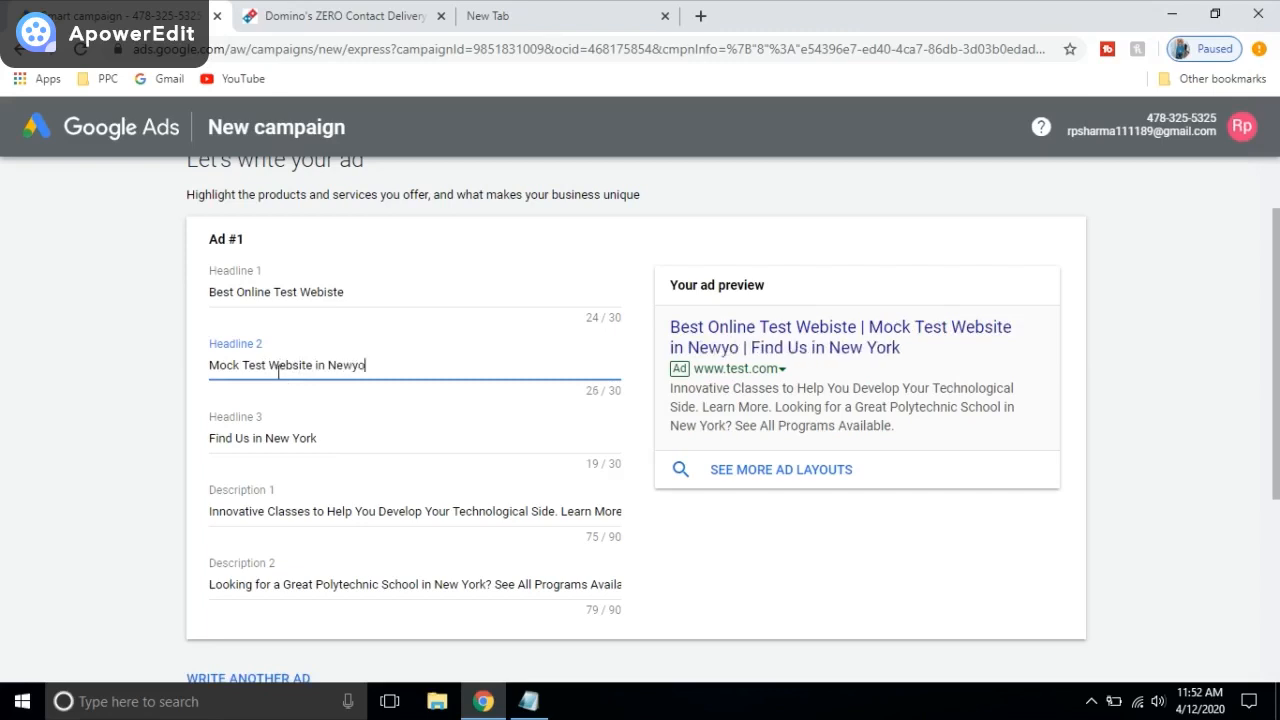
Step: Correct 'Webiste' to 'Website' in Headline 1 and review the finished ad
left_click(328, 292)
key("BackSpace")
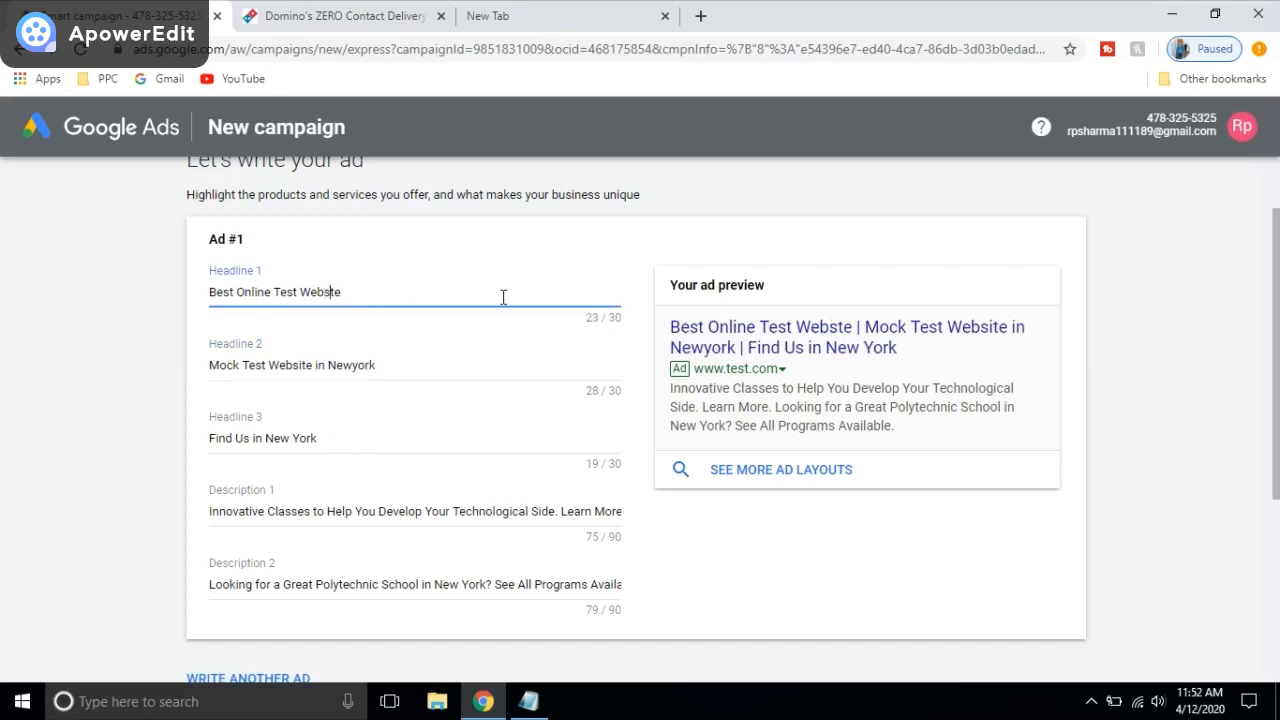
type("i")
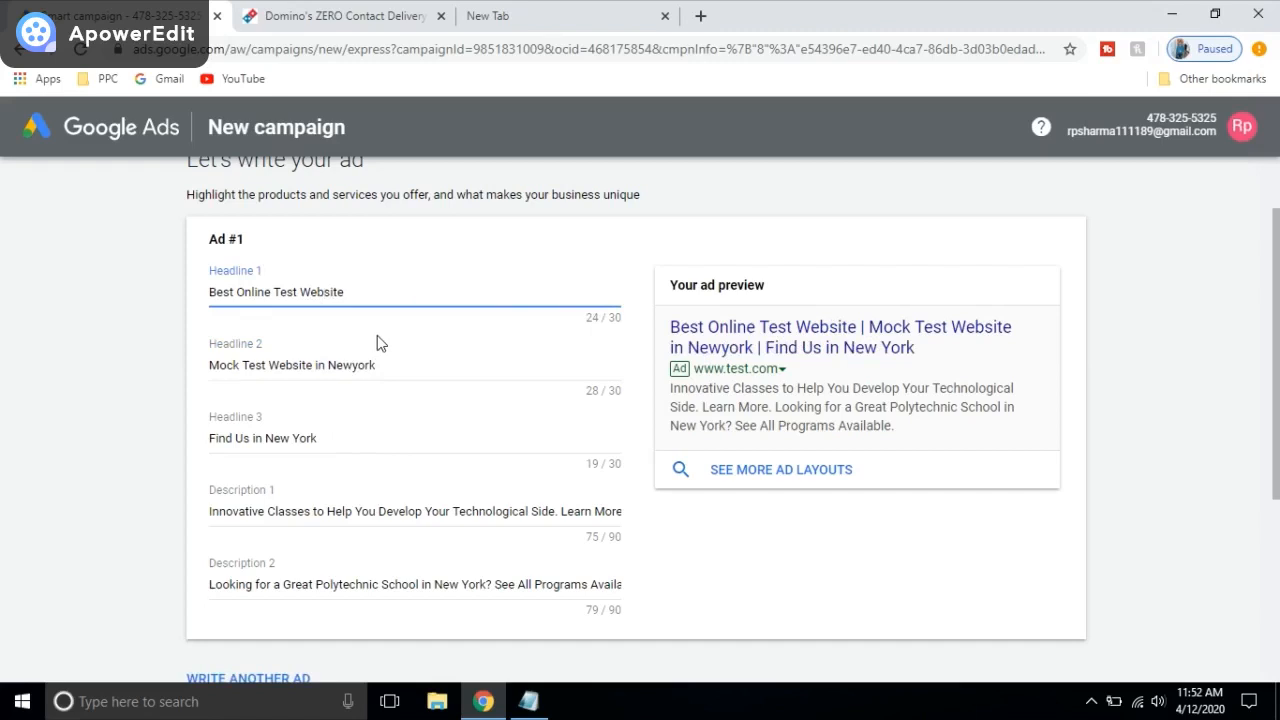
left_click(391, 365)
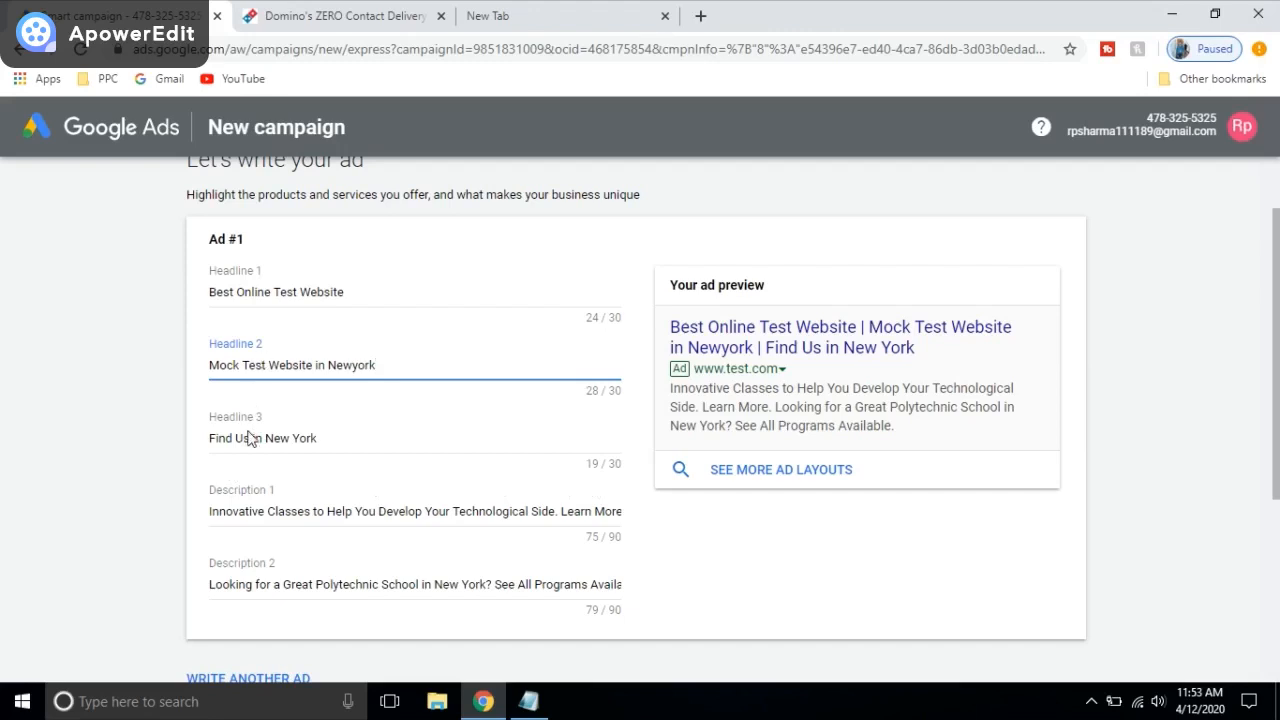
scroll(580, 468, "down", 1)
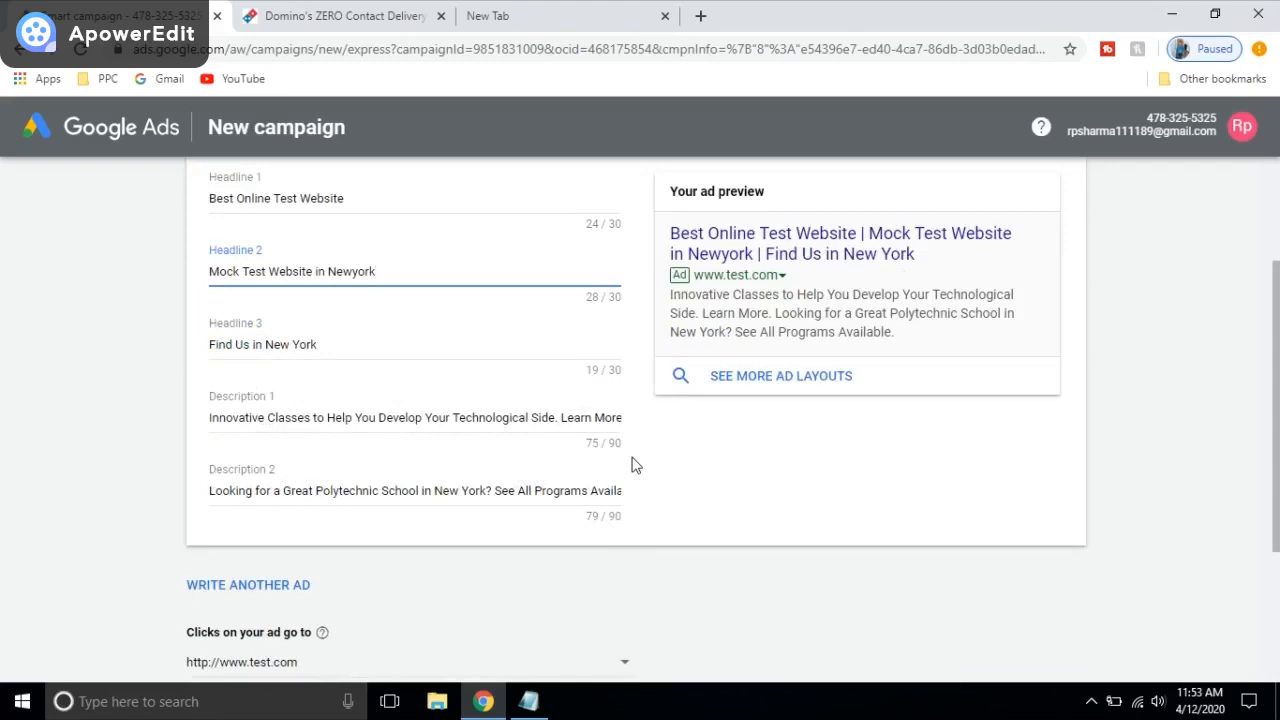
scroll(329, 417, "down", 2)
scroll(370, 450, "up", 3)
scroll(286, 363, "down", 3)
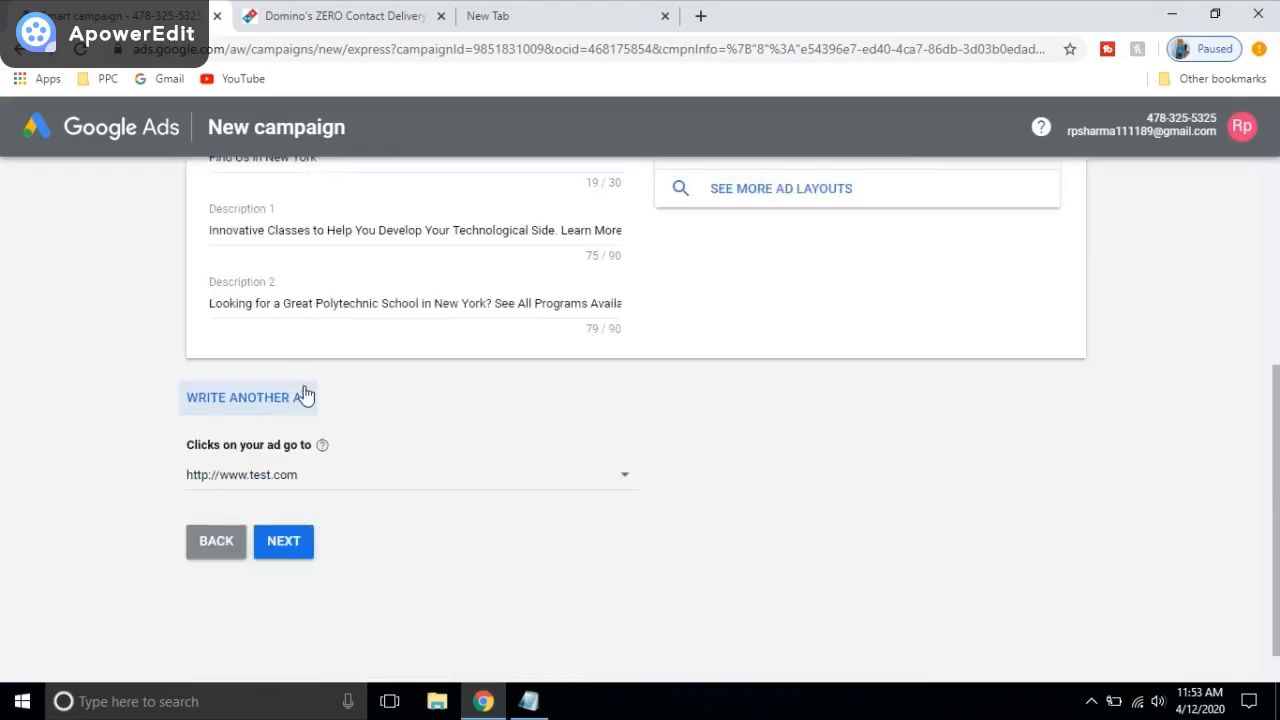
scroll(432, 355, "up", 3)
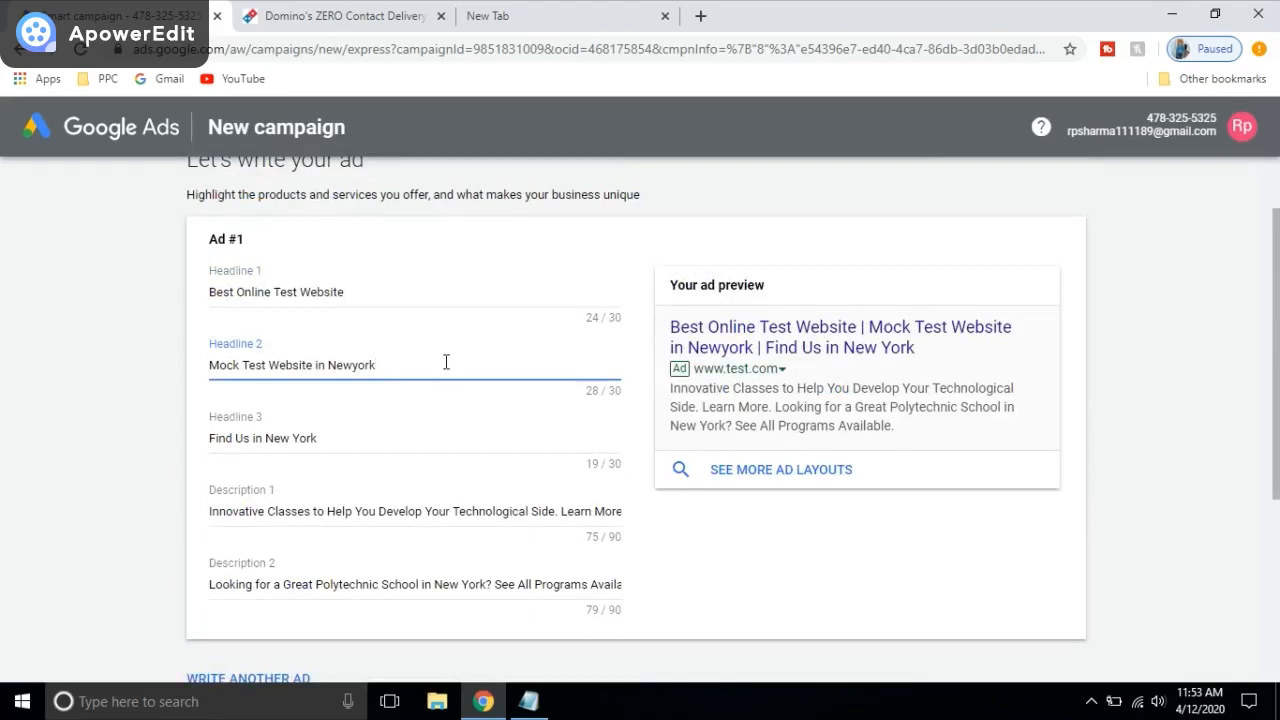
scroll(440, 385, "down", 3)
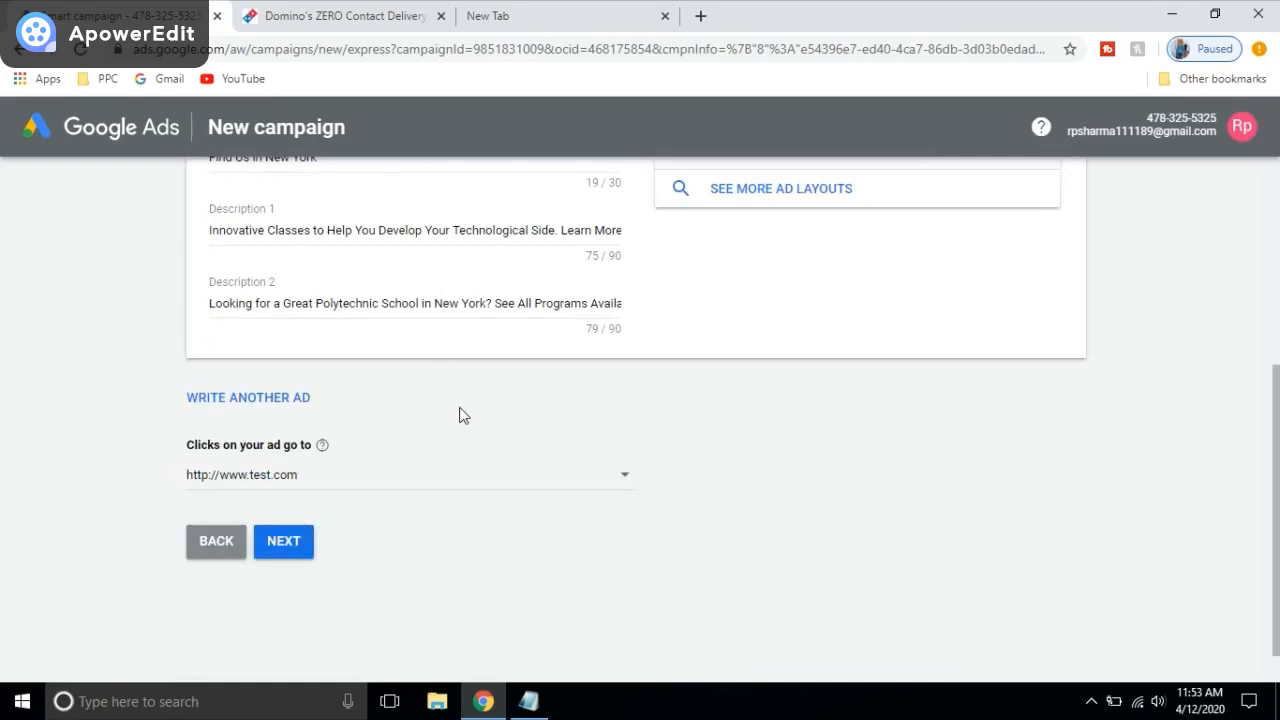
scroll(465, 400, "up", 2)
scroll(410, 410, "down", 3)
Step: Move to the budget step and review the ₹458, ₹971 and ₹1,525 daily options
left_click(285, 495)
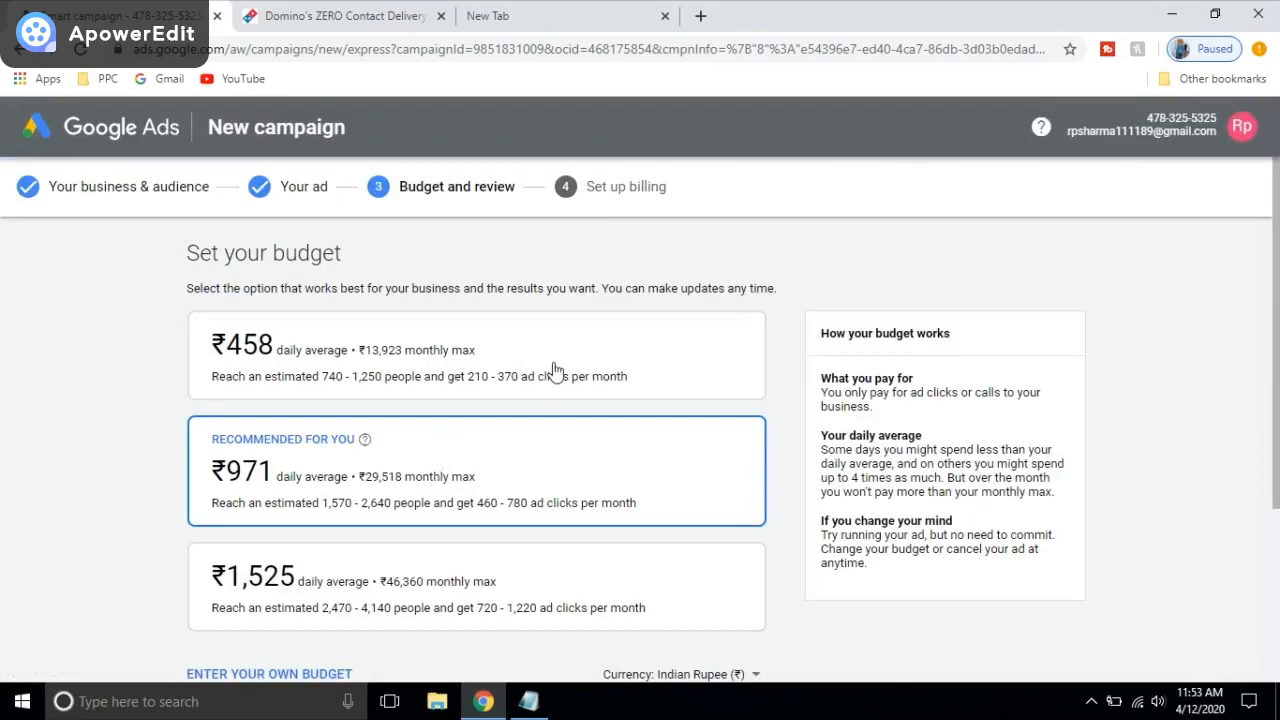
scroll(477, 297, "down", 2)
scroll(506, 380, "up", 2)
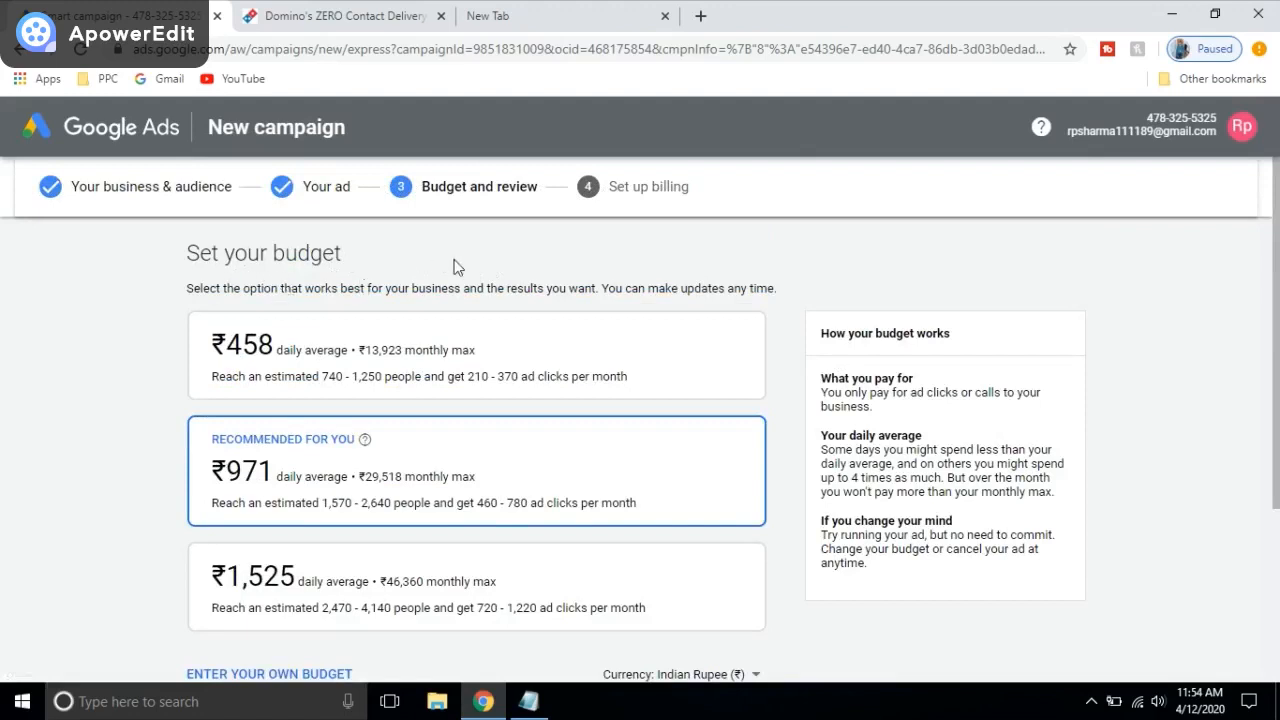
scroll(665, 272, "down", 2)
scroll(286, 405, "up", 3)
scroll(418, 358, "down", 3)
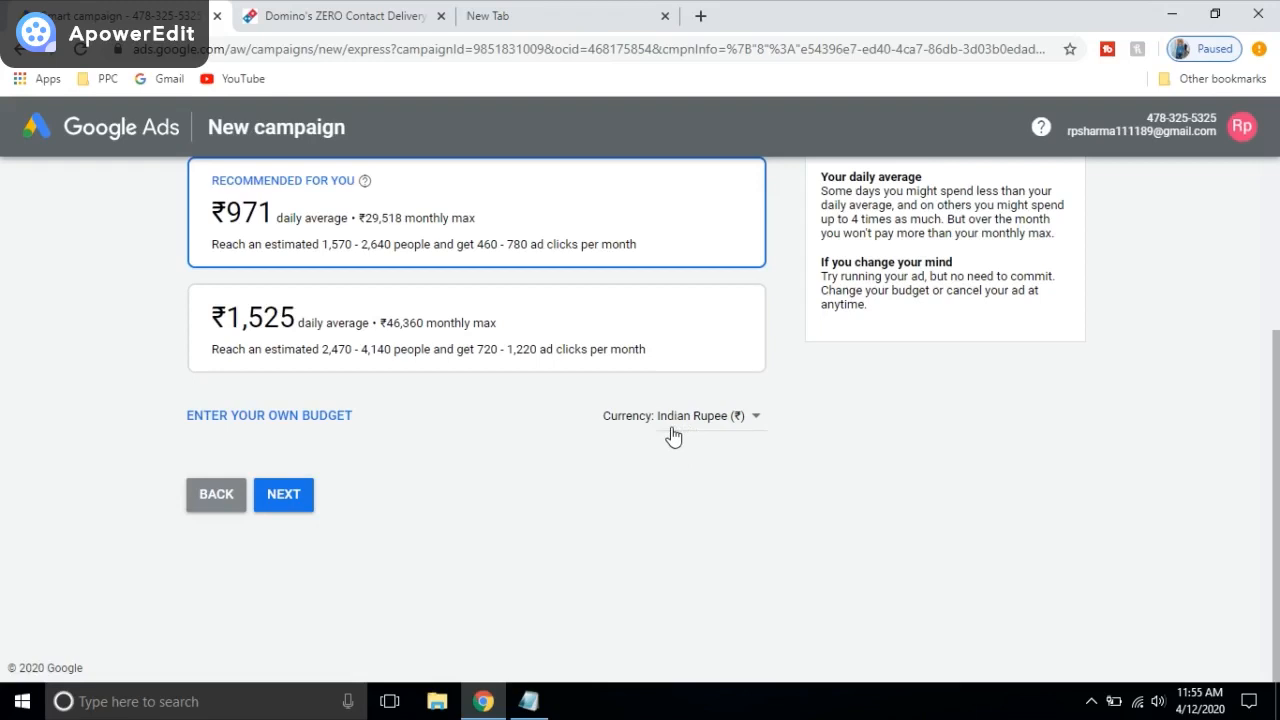
Step: Enter a custom ₹200 daily average budget and proceed to the campaign review
left_click(278, 430)
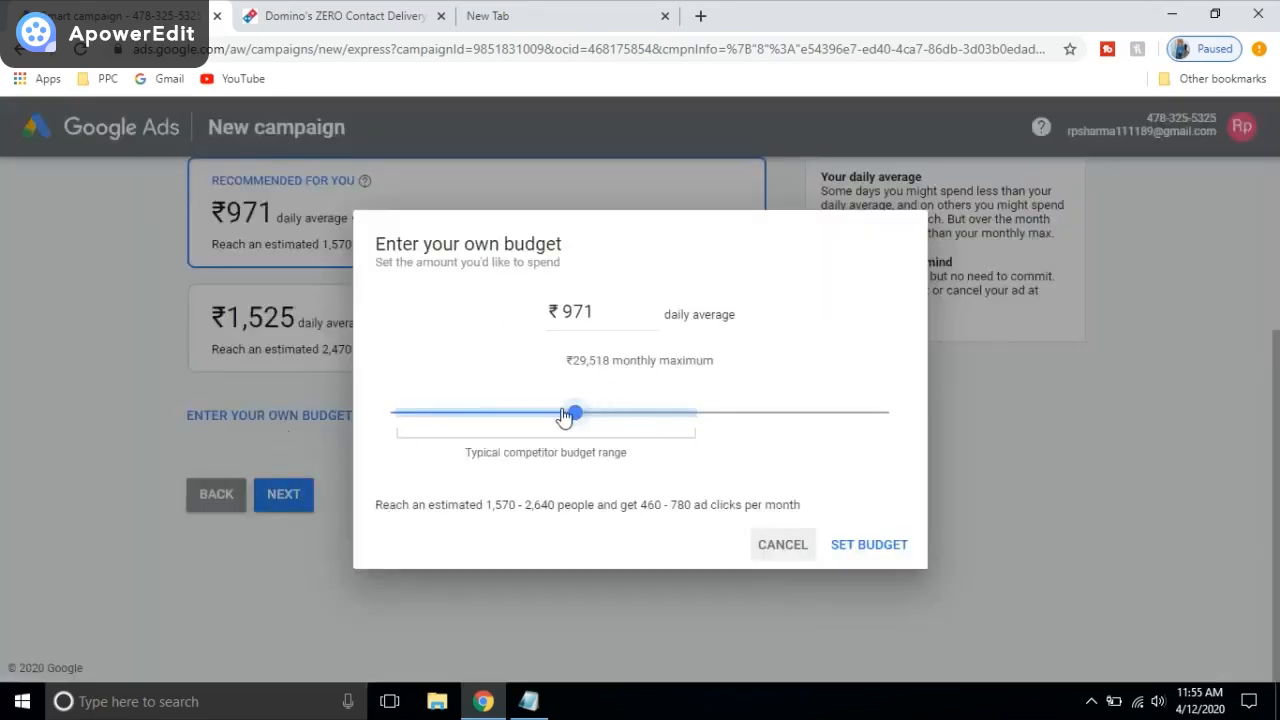
left_click(577, 423)
left_click_drag(577, 423, 406, 420)
left_click(586, 311)
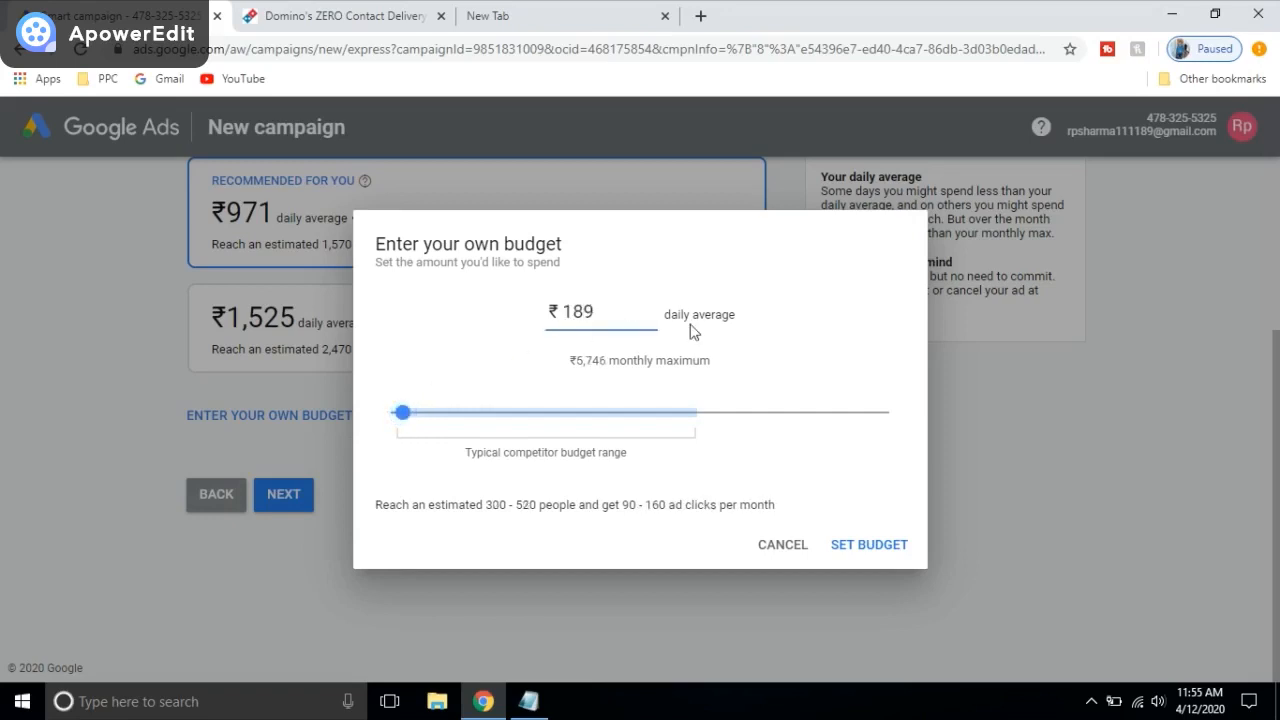
key("BackSpace")
key("BackSpace")
key("BackSpace")
type("200")
left_click(883, 558)
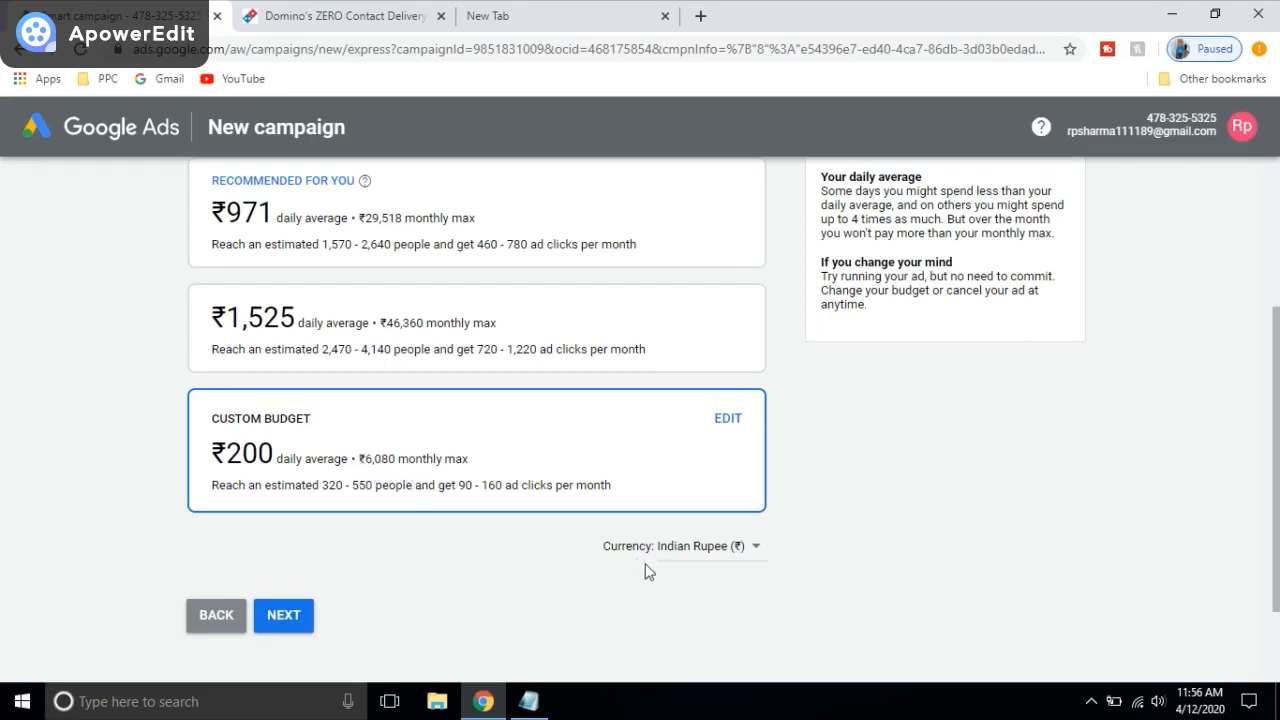
left_click(290, 622)
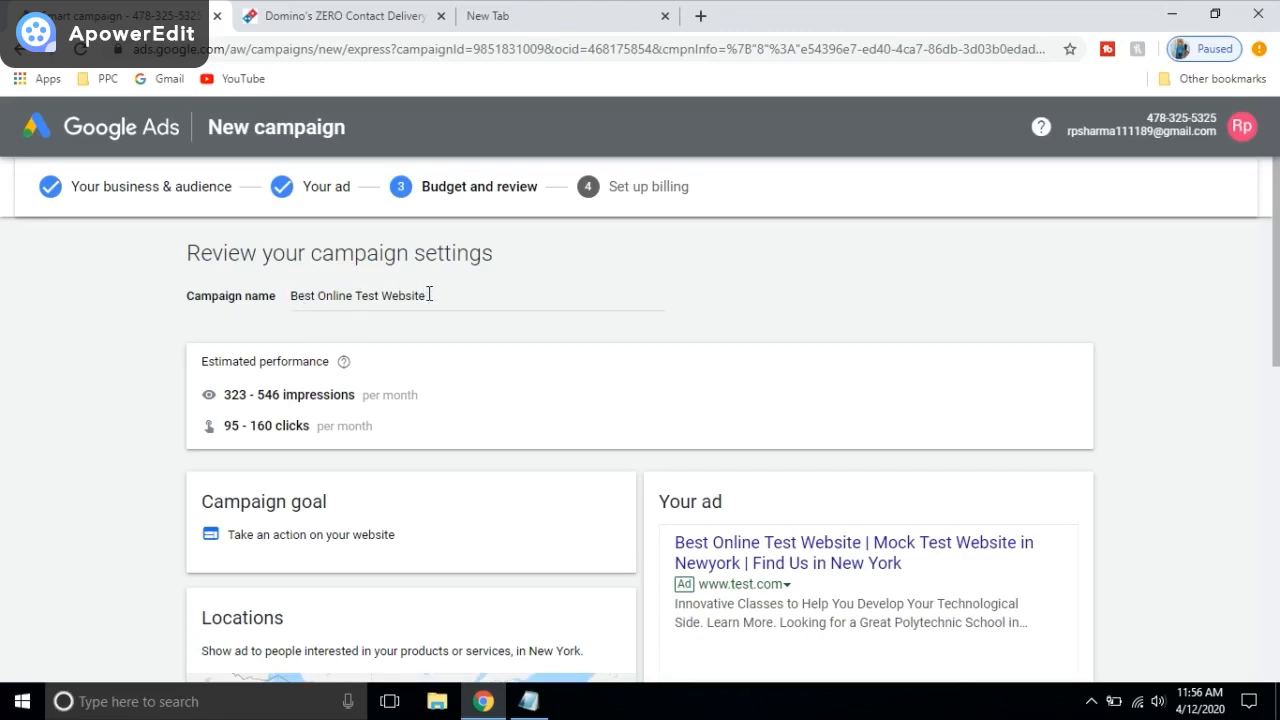
Step: Check the campaign name on the review page and continue to the Confirm payment info page
left_click_drag(440, 295, 279, 310)
left_click(315, 300)
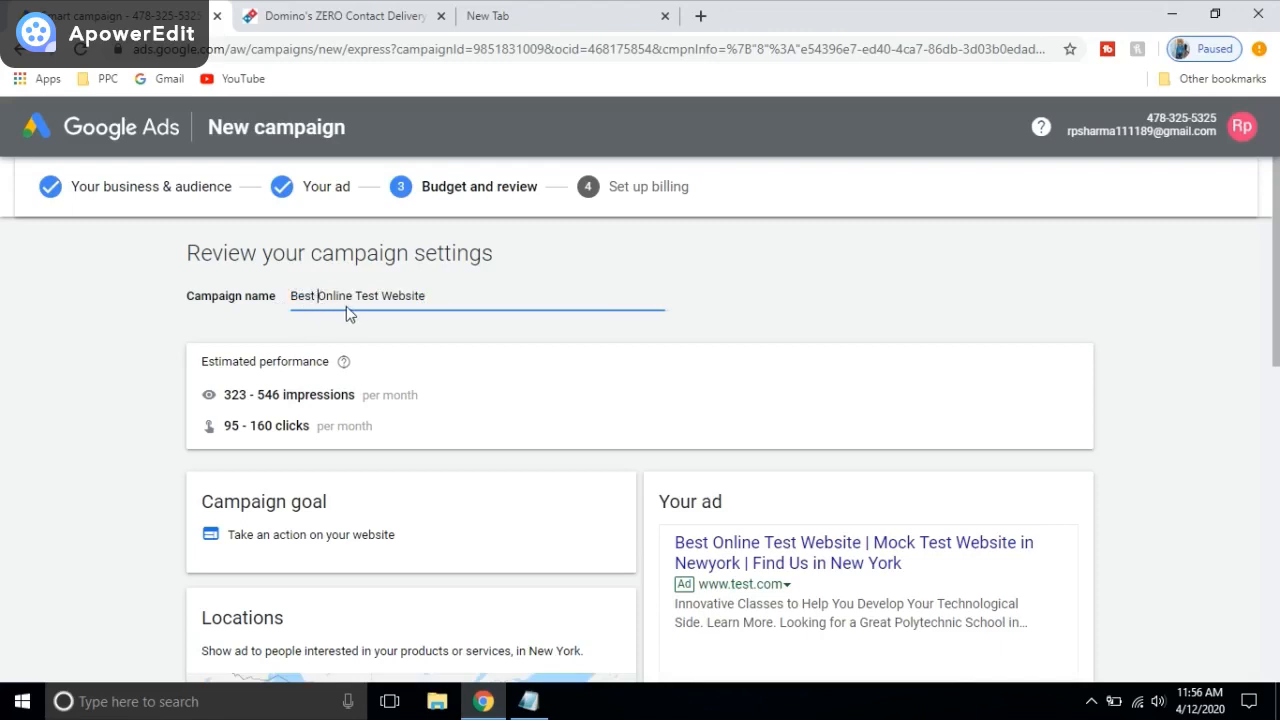
left_click(434, 294)
left_click(353, 292, "shift")
left_click_drag(350, 320, 283, 334)
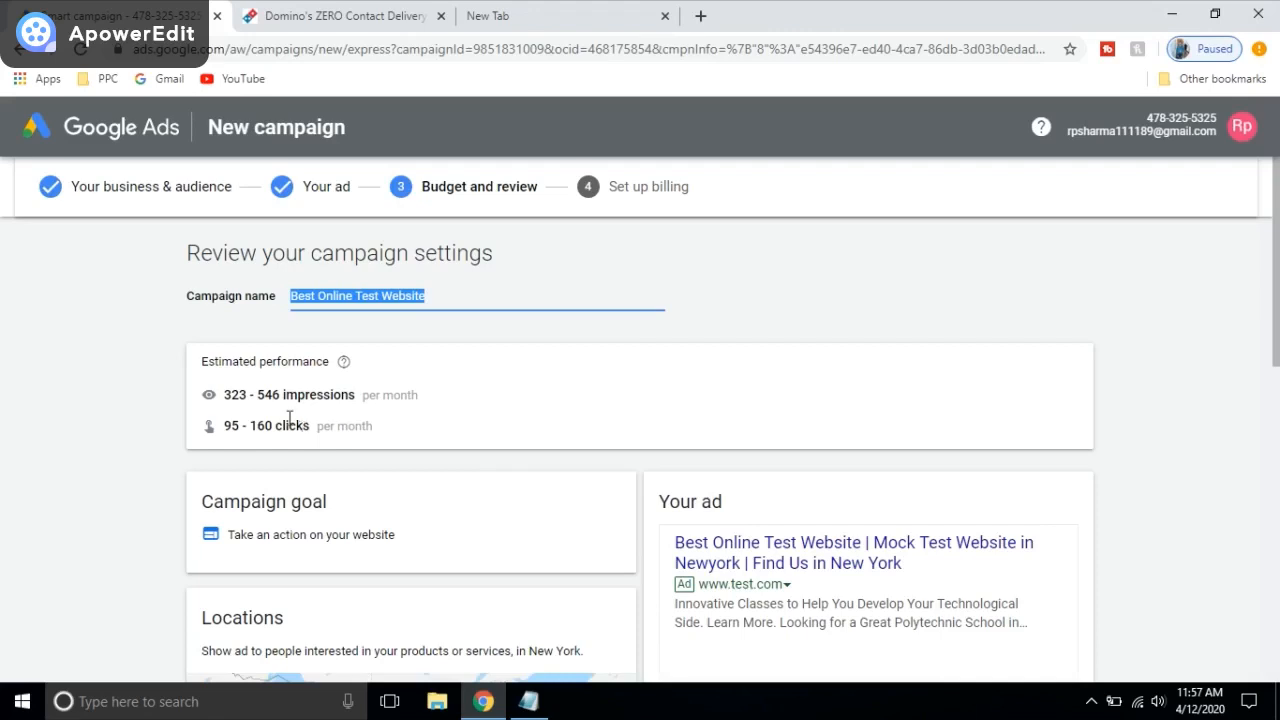
scroll(405, 414, "down", 1)
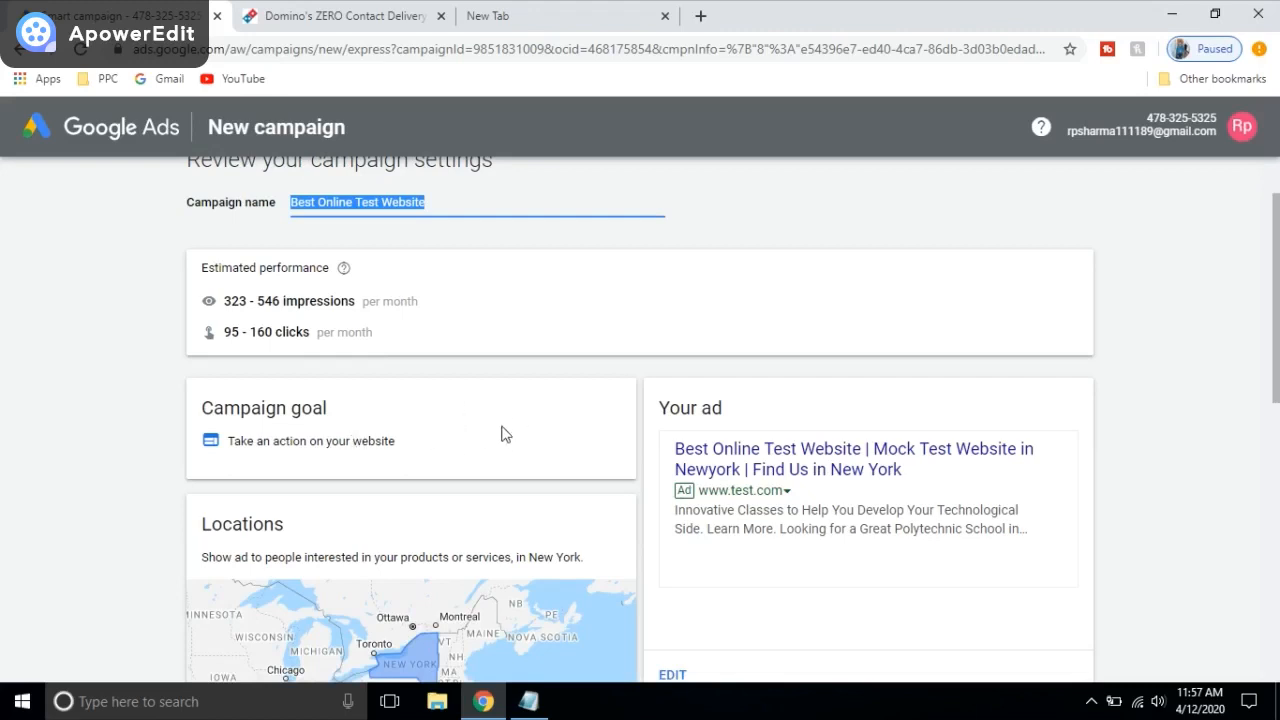
scroll(500, 431, "down", 10)
scroll(489, 360, "up", 3)
scroll(503, 351, "down", 3)
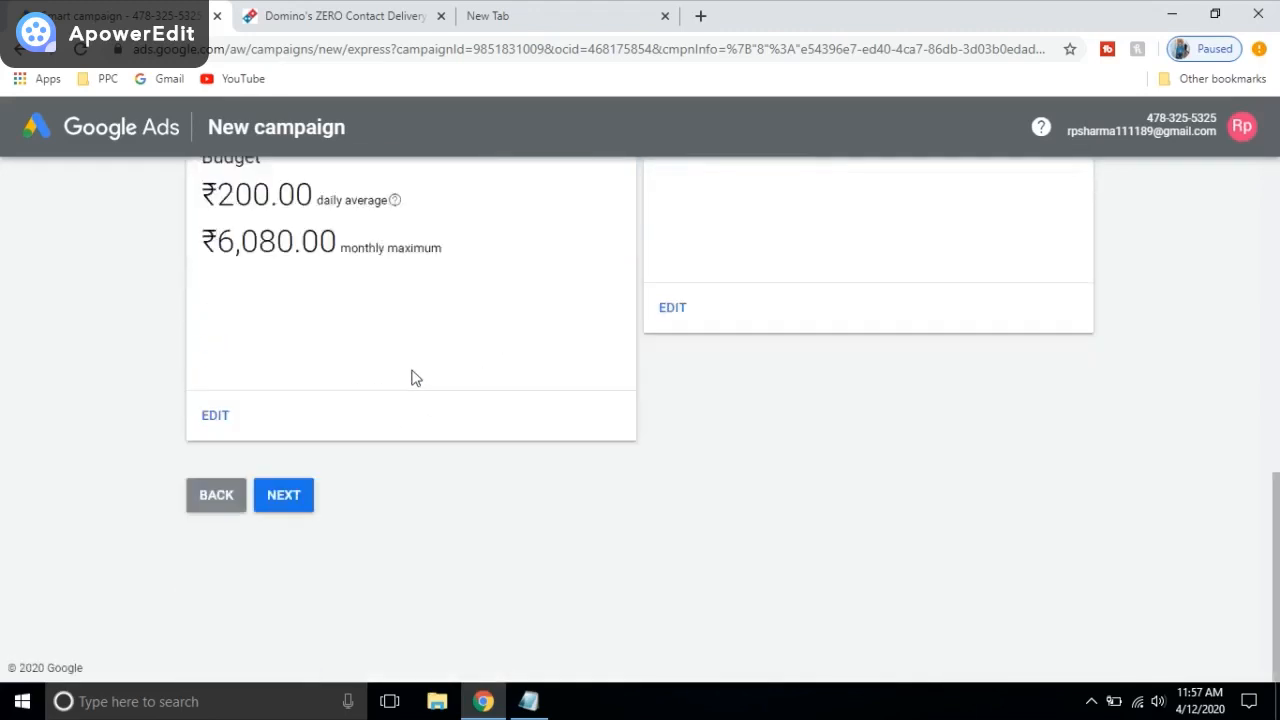
left_click(296, 494)
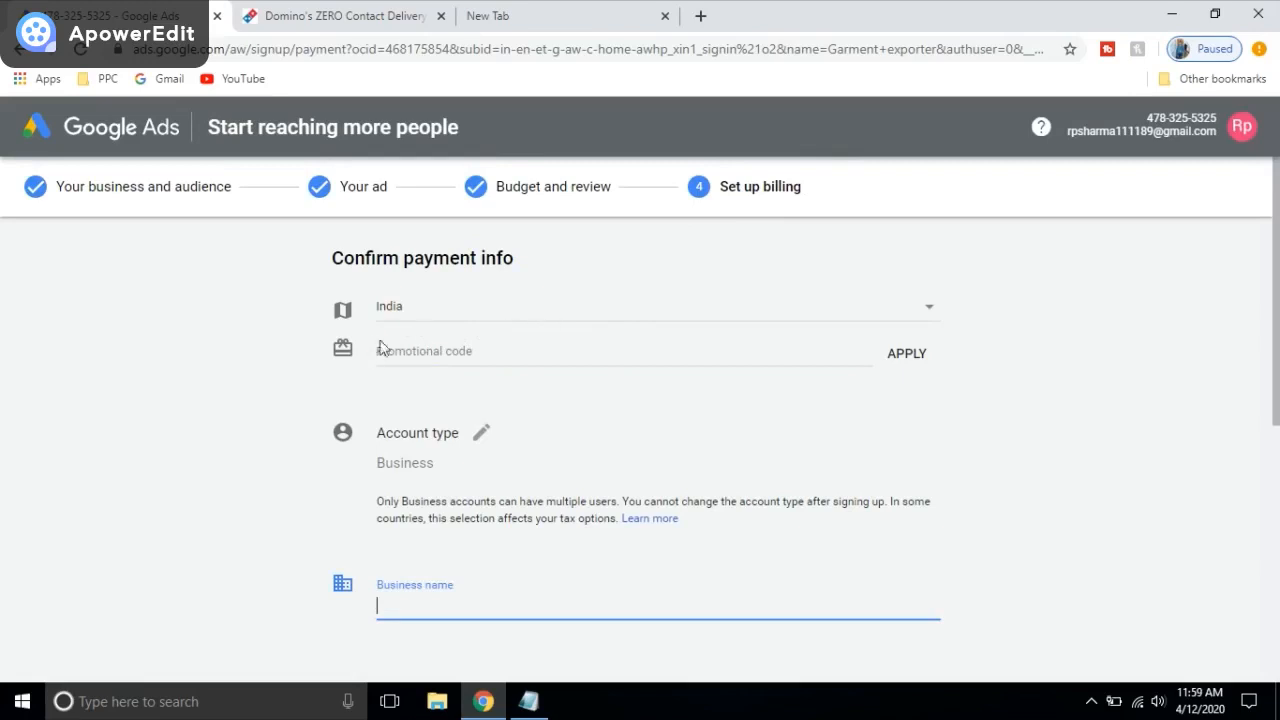
Step: Keep Business as the billing account type
scroll(435, 420, "down", 1)
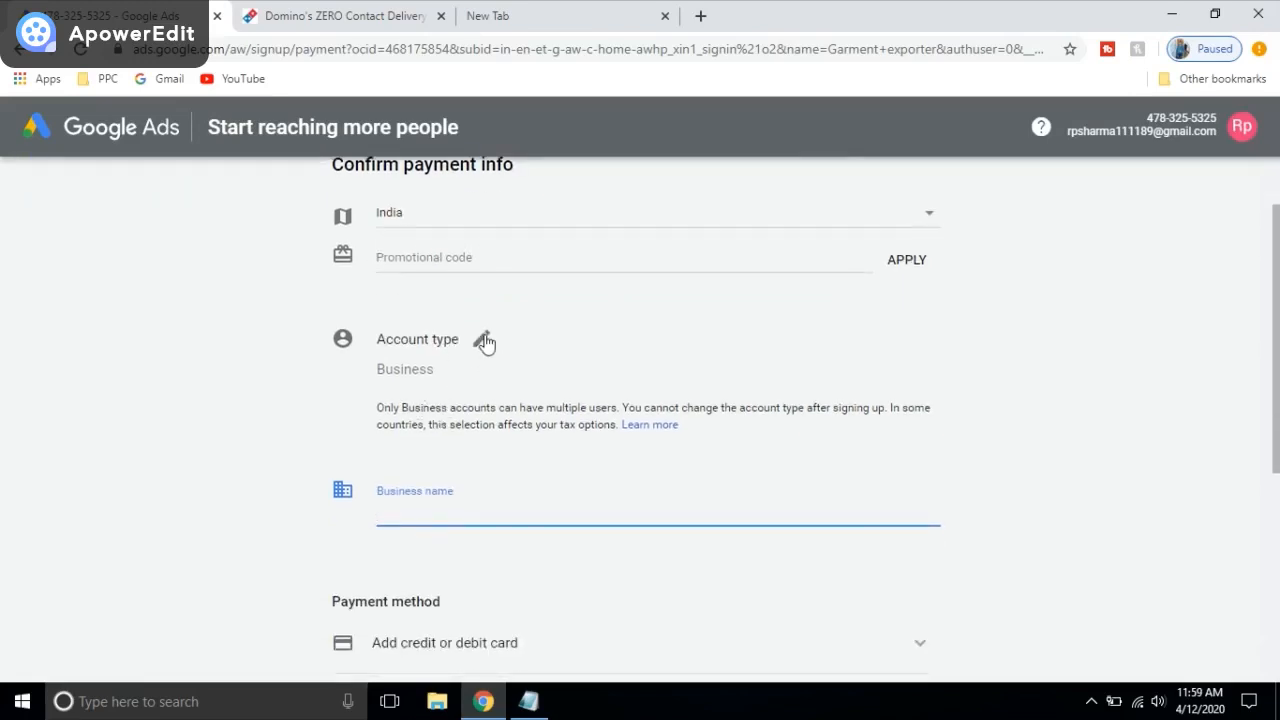
left_click(484, 341)
left_click(727, 377)
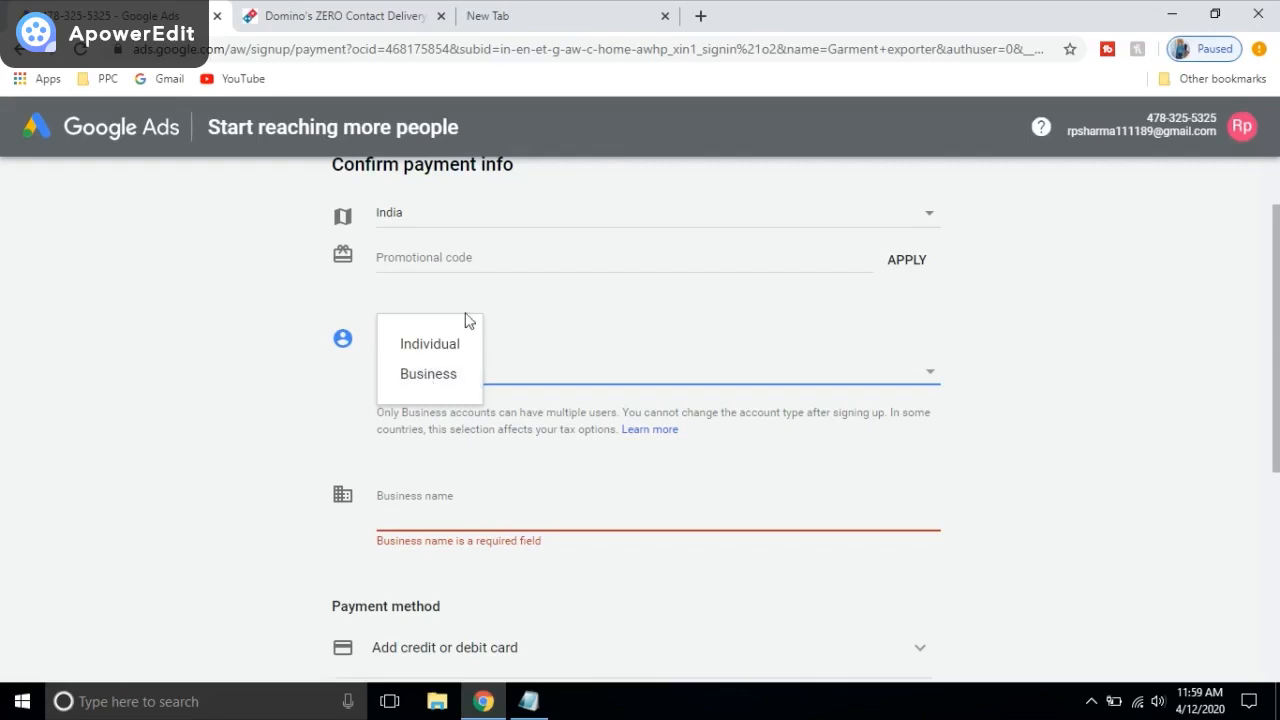
left_click(433, 378)
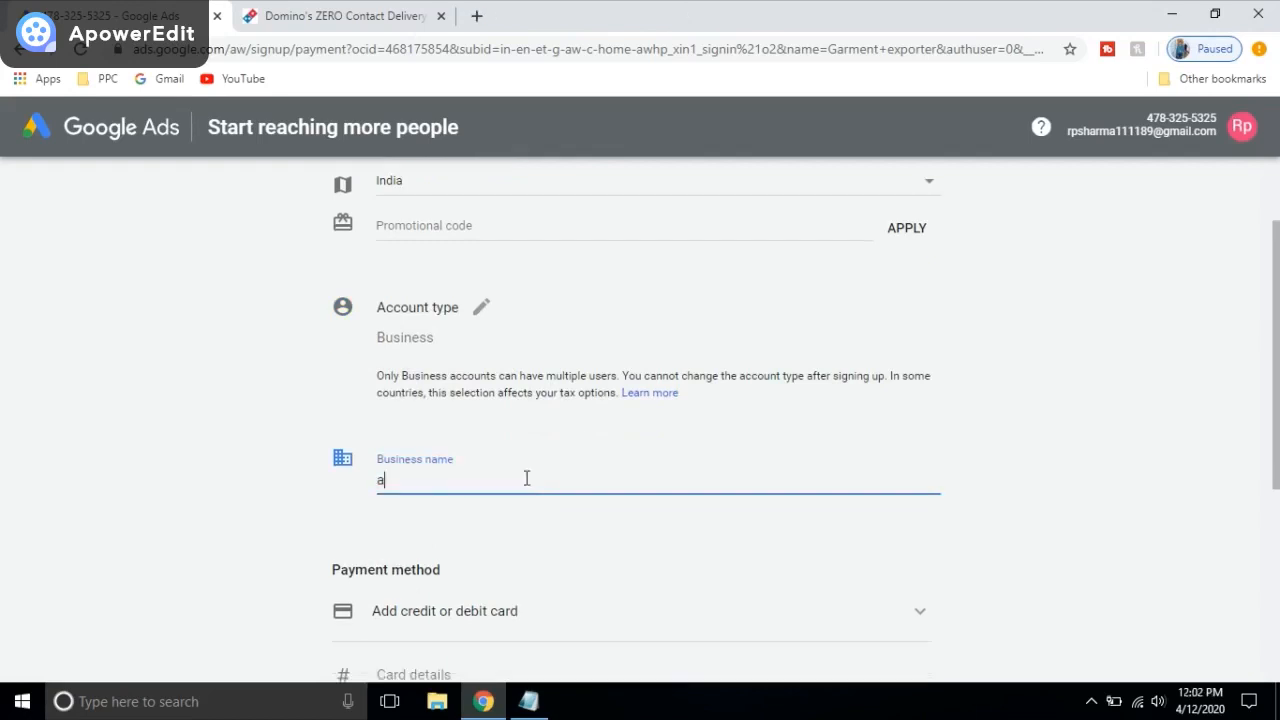
Step: Enter 'Online Test Website' as the business name
key("BackSpace")
type("Online")
type(" Test")
type(" W")
type("ebs")
key("BackSpace")
type("bsite")
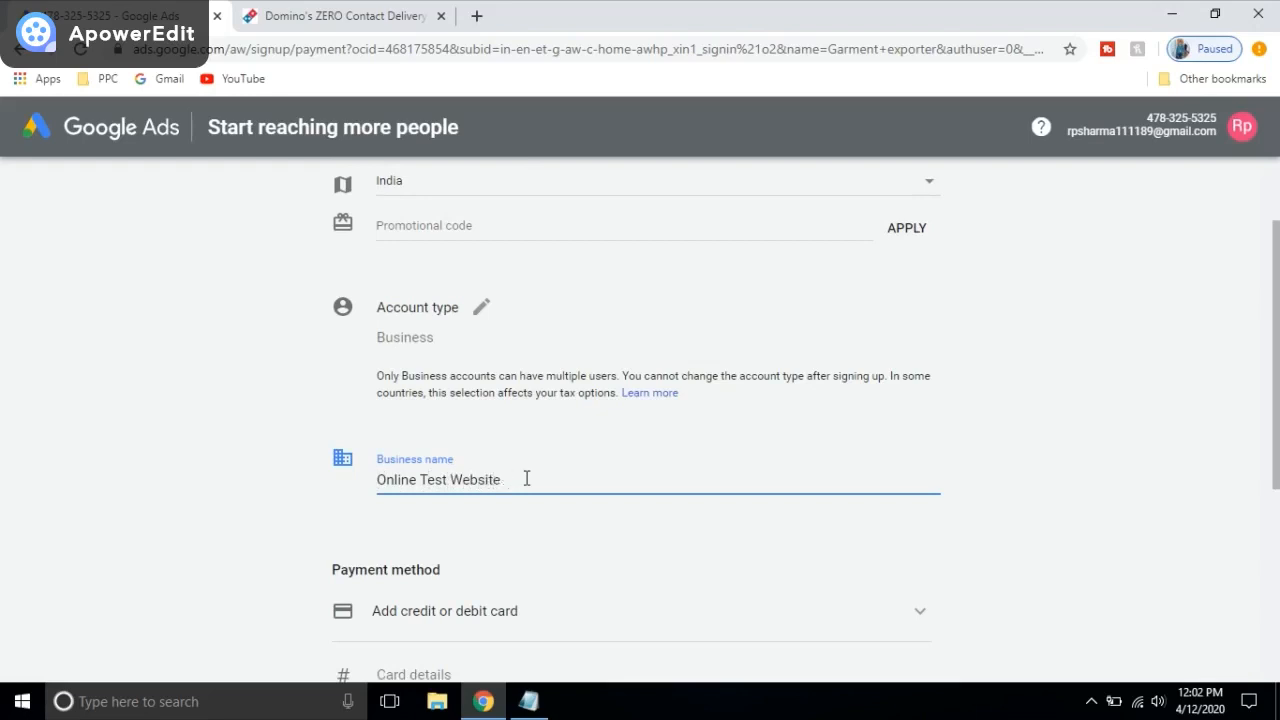
scroll(530, 450, "down", 1)
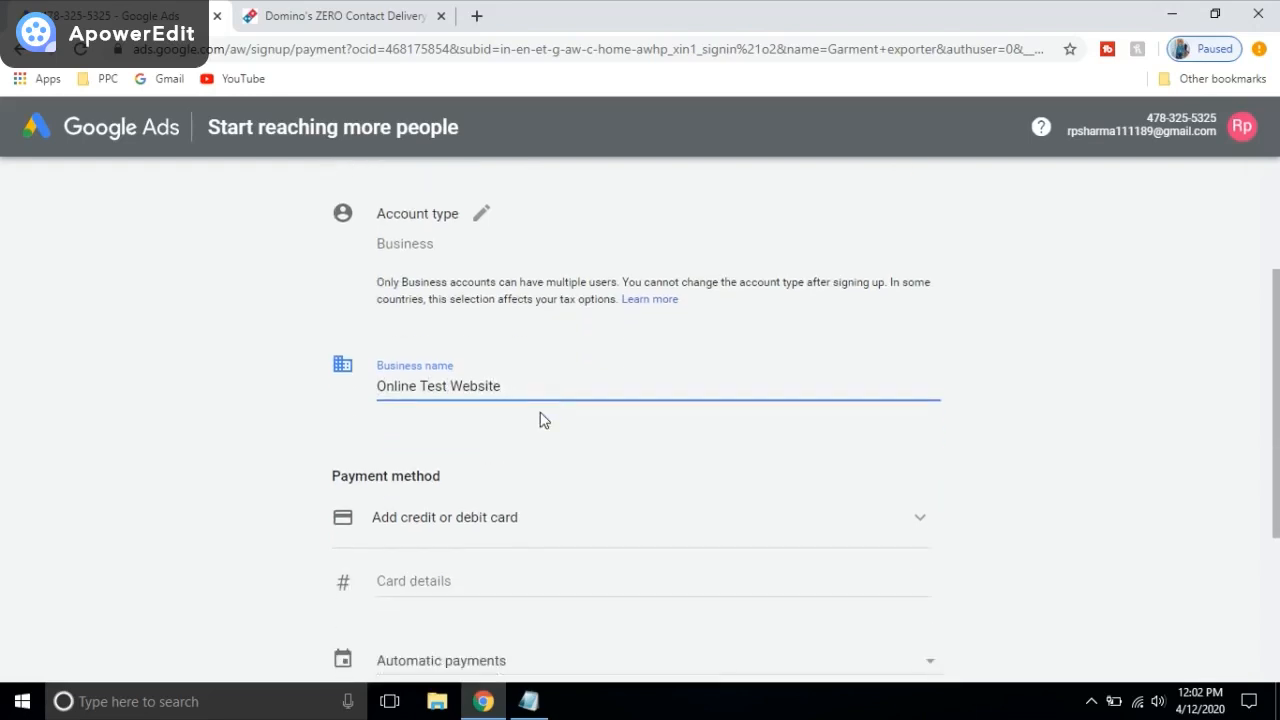
Step: Try Manual payments in the payment-type dropdown, then revert to Automatic payments
scroll(663, 460, "down", 1)
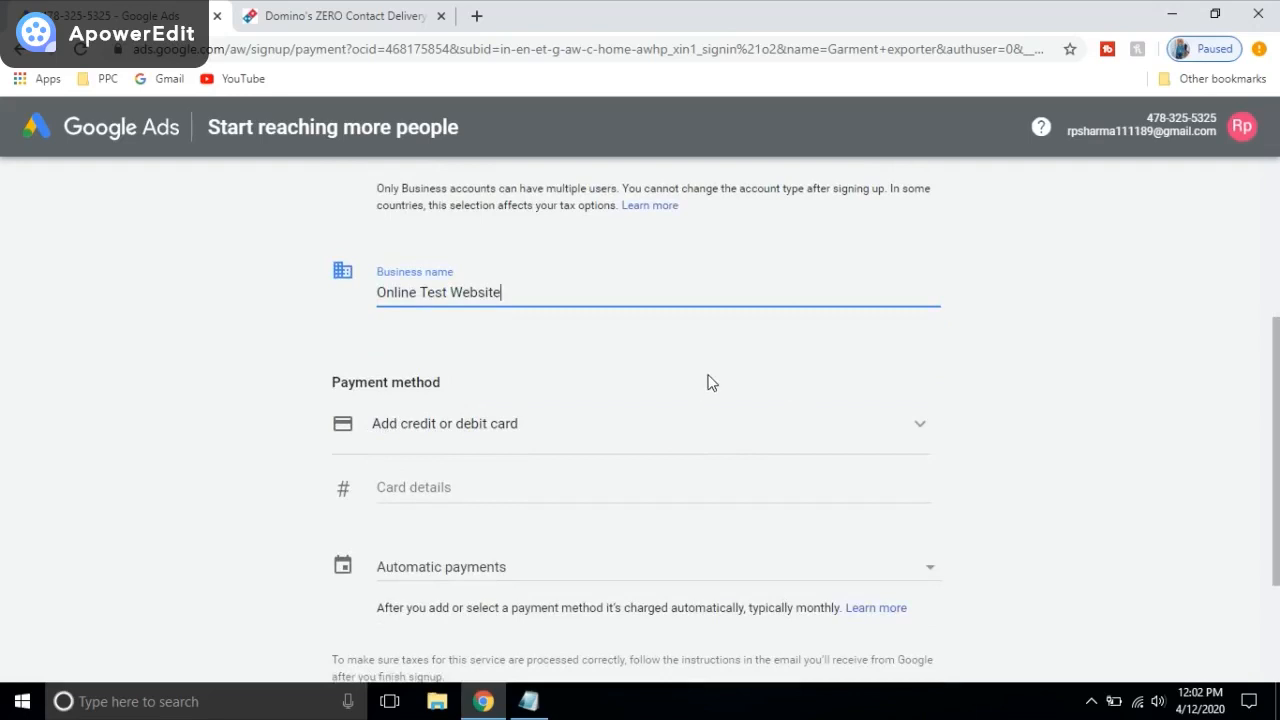
left_click(545, 583)
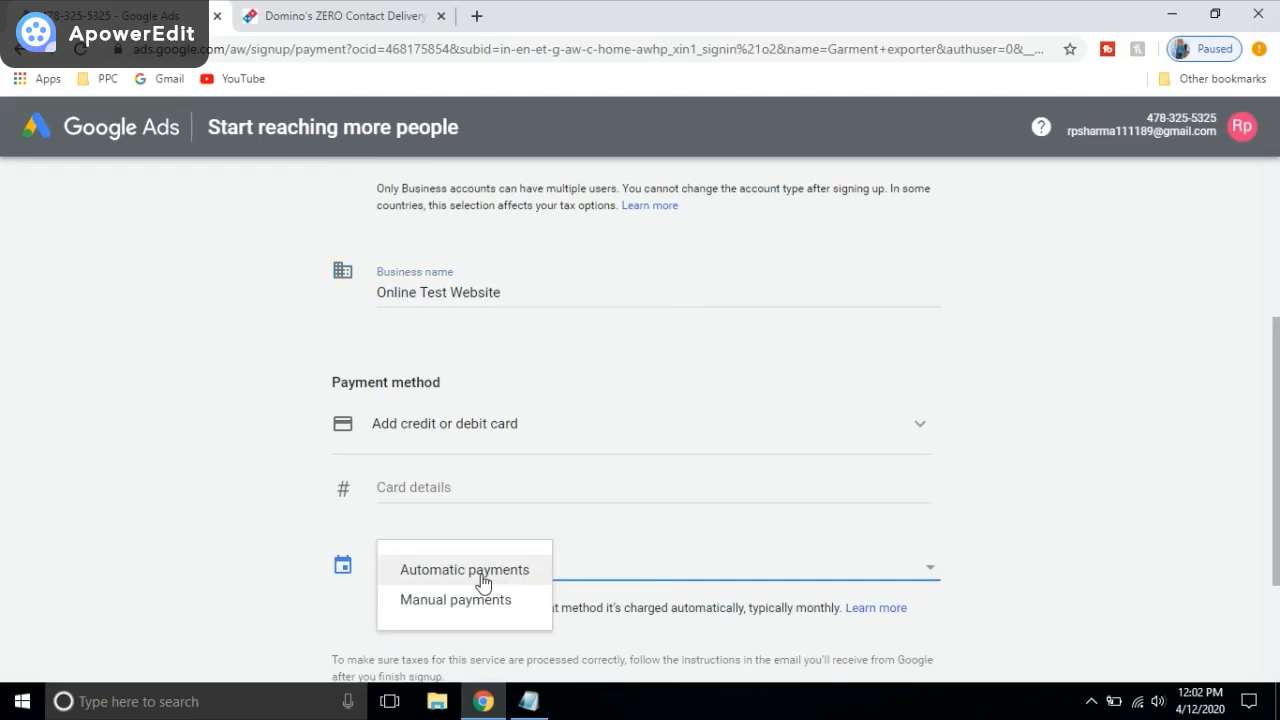
left_click(436, 602)
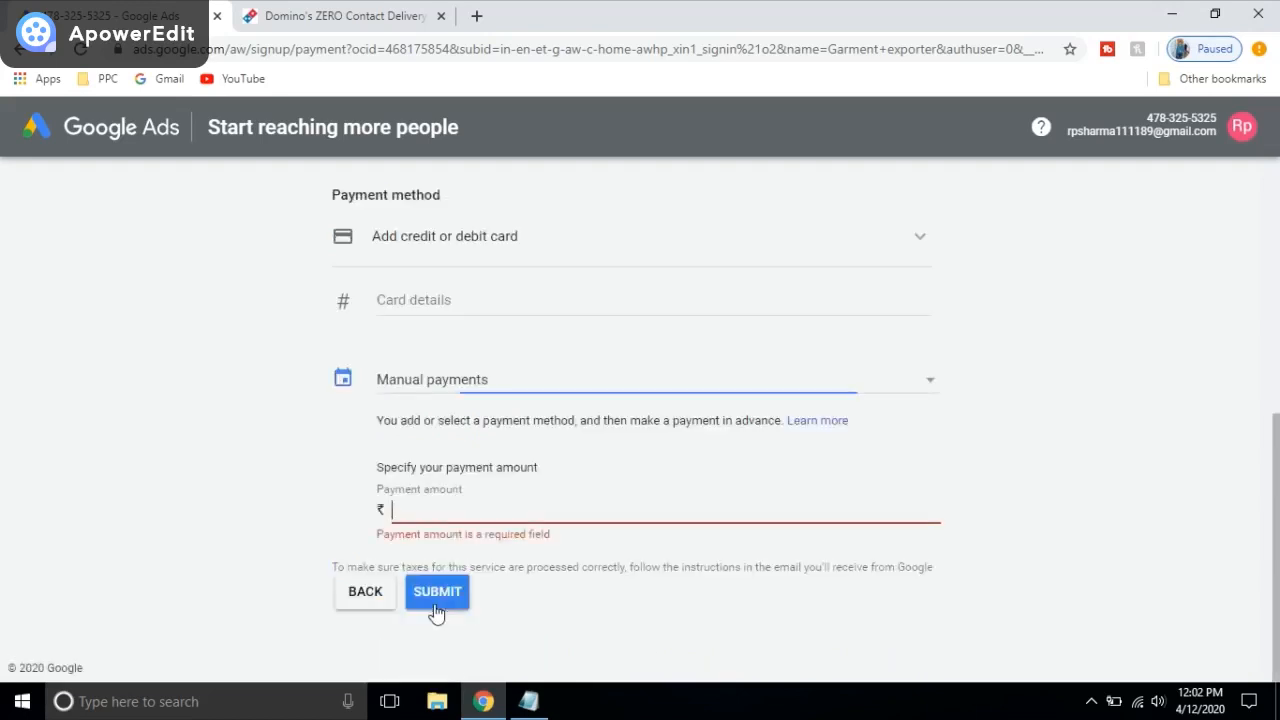
left_click(436, 604)
left_click(909, 388)
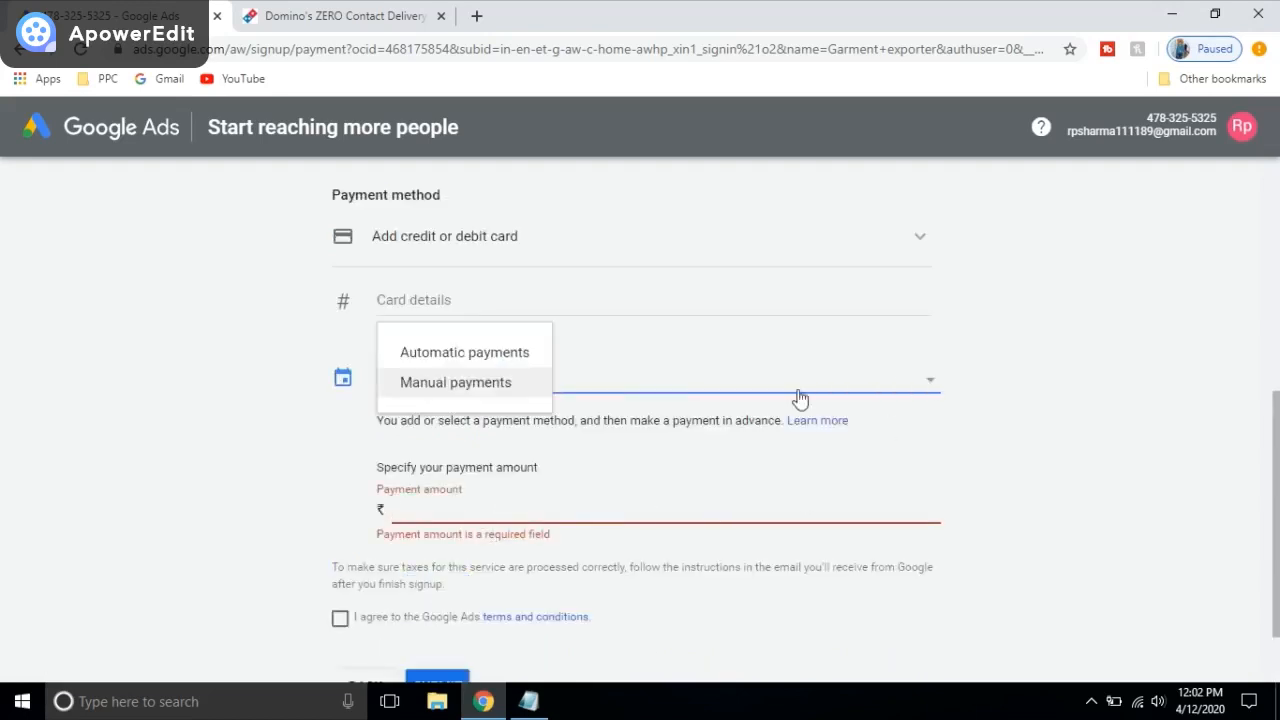
left_click(491, 354)
Step: Review the available payment methods, leaving Add credit or debit card selected
scroll(500, 424, "up", 1)
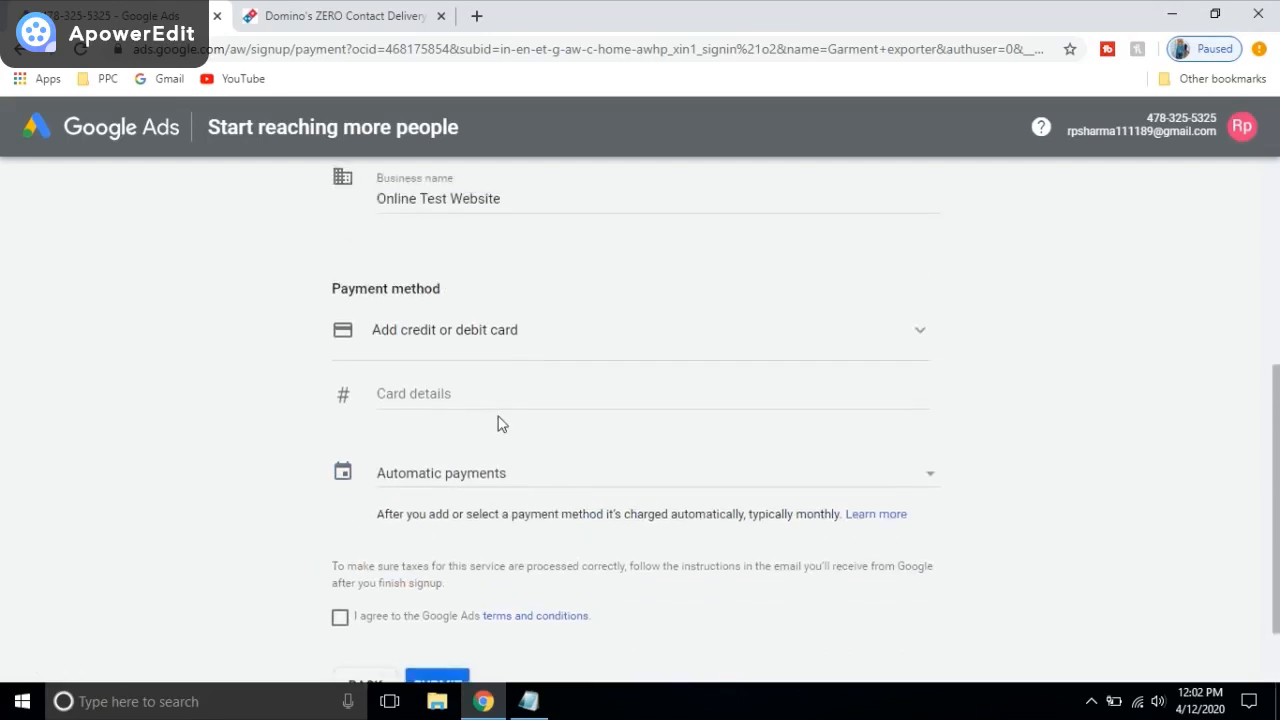
left_click(553, 342)
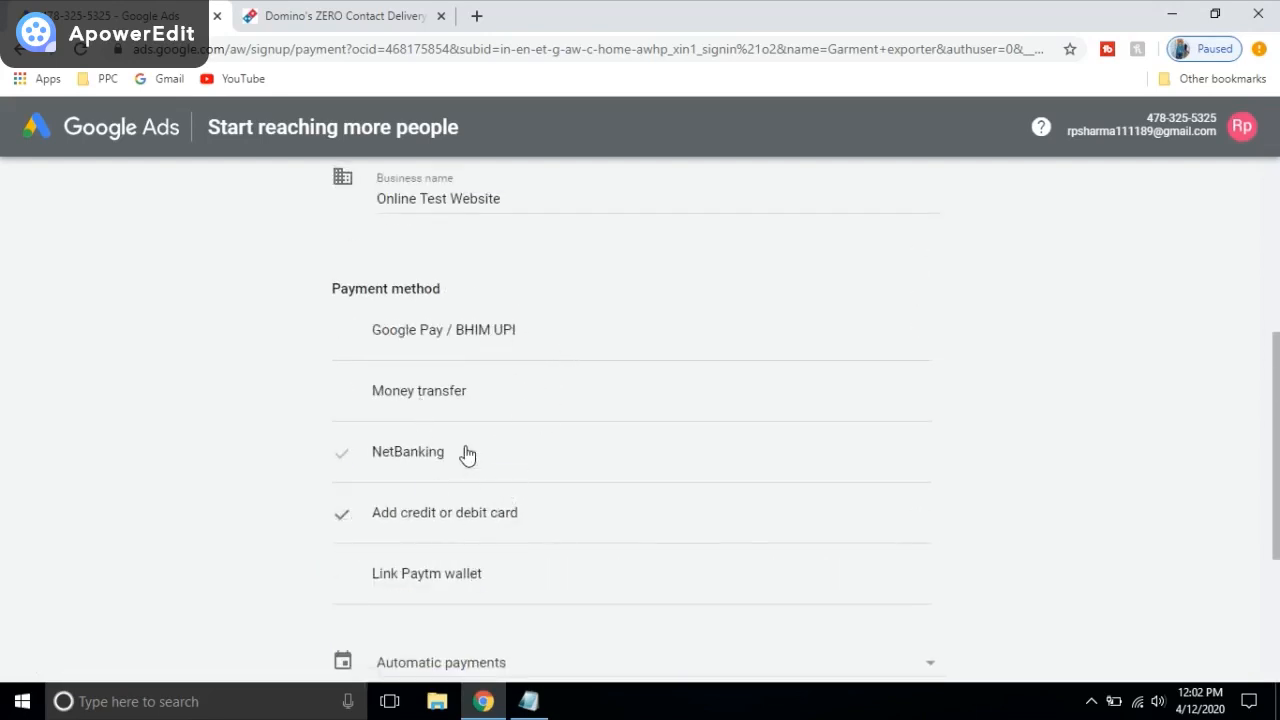
scroll(490, 455, "down", 2)
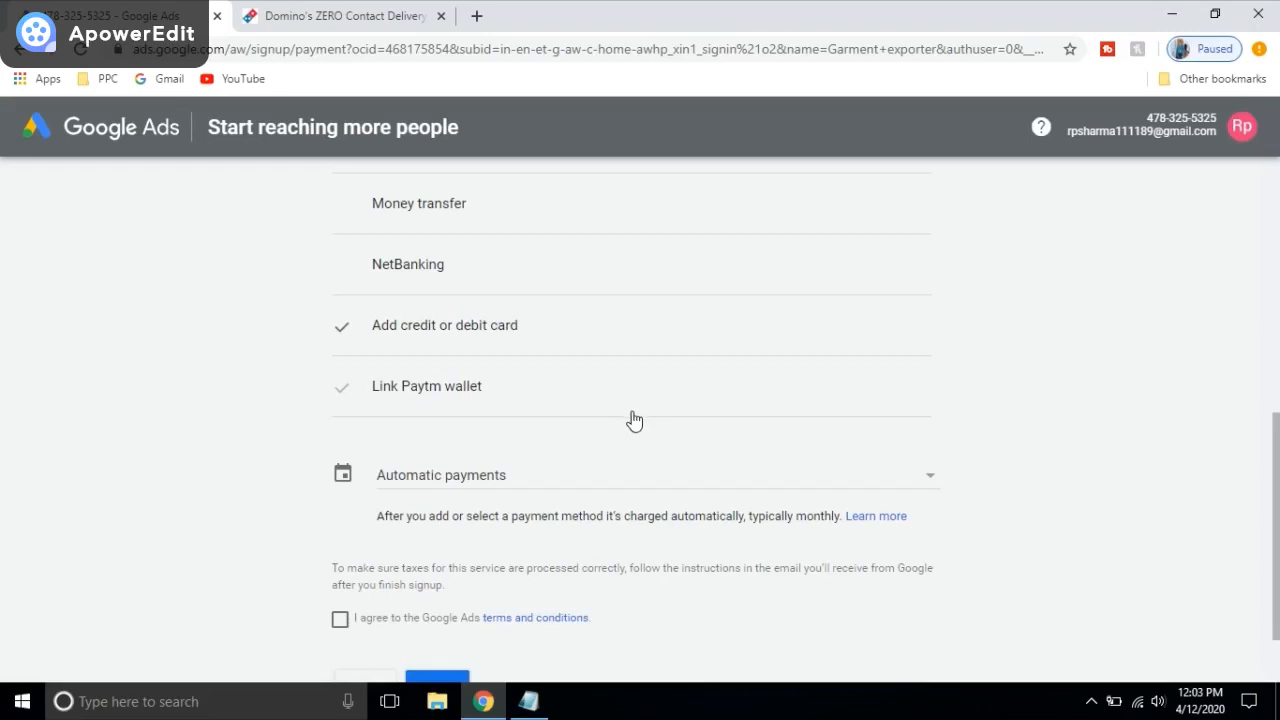
scroll(575, 309, "up", 1)
scroll(575, 309, "down", 1)
Step: Switch to Manual payments and enter a payment amount of 1,000
left_click(477, 482)
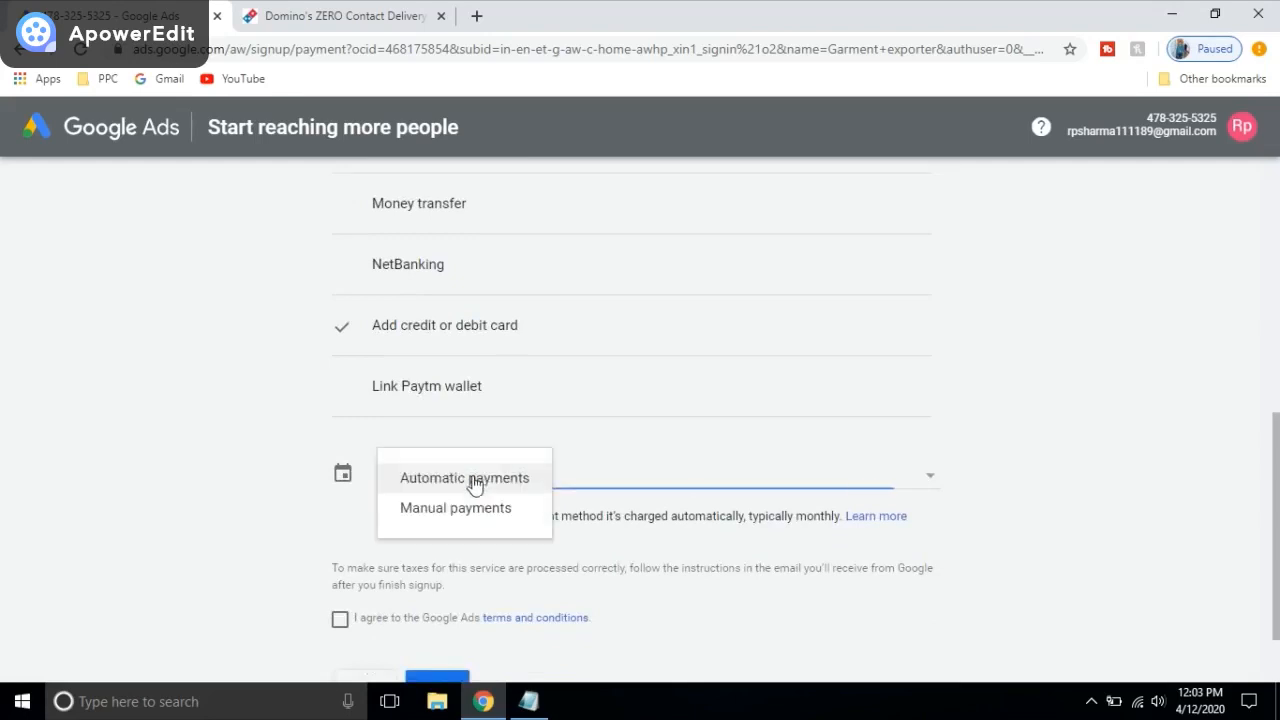
left_click(466, 483)
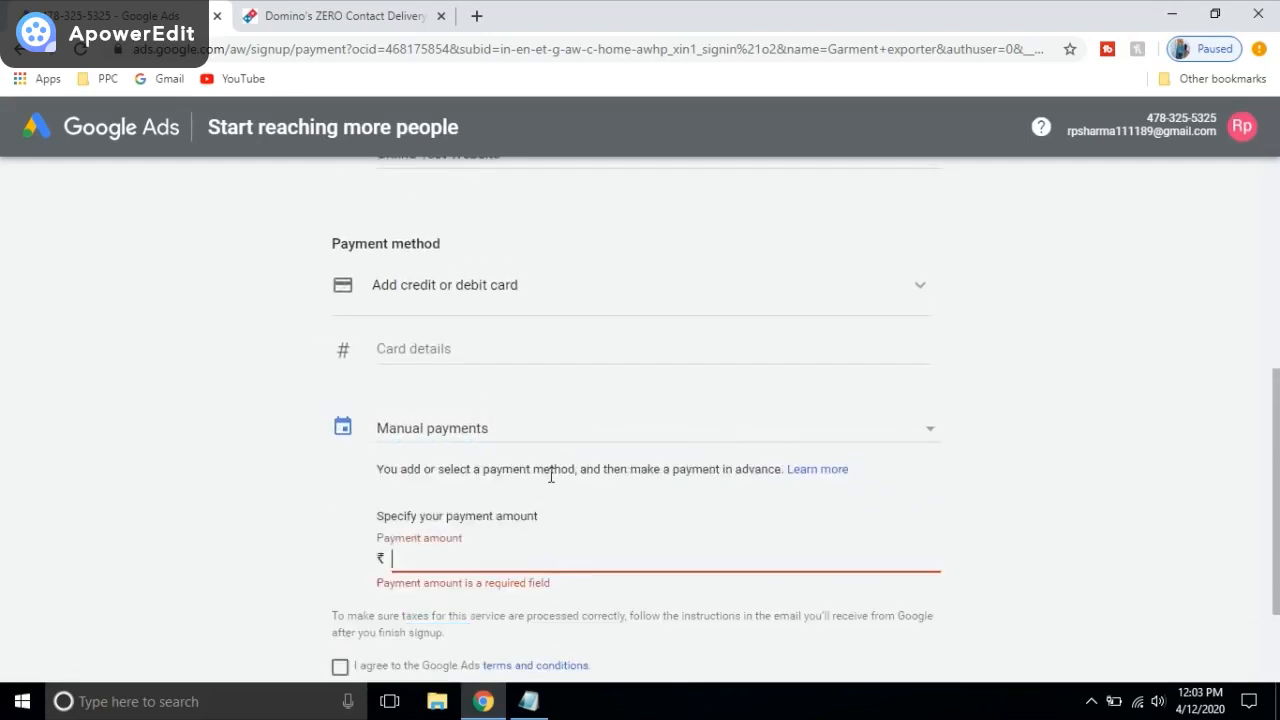
scroll(551, 460, "down", 2)
left_click(493, 408)
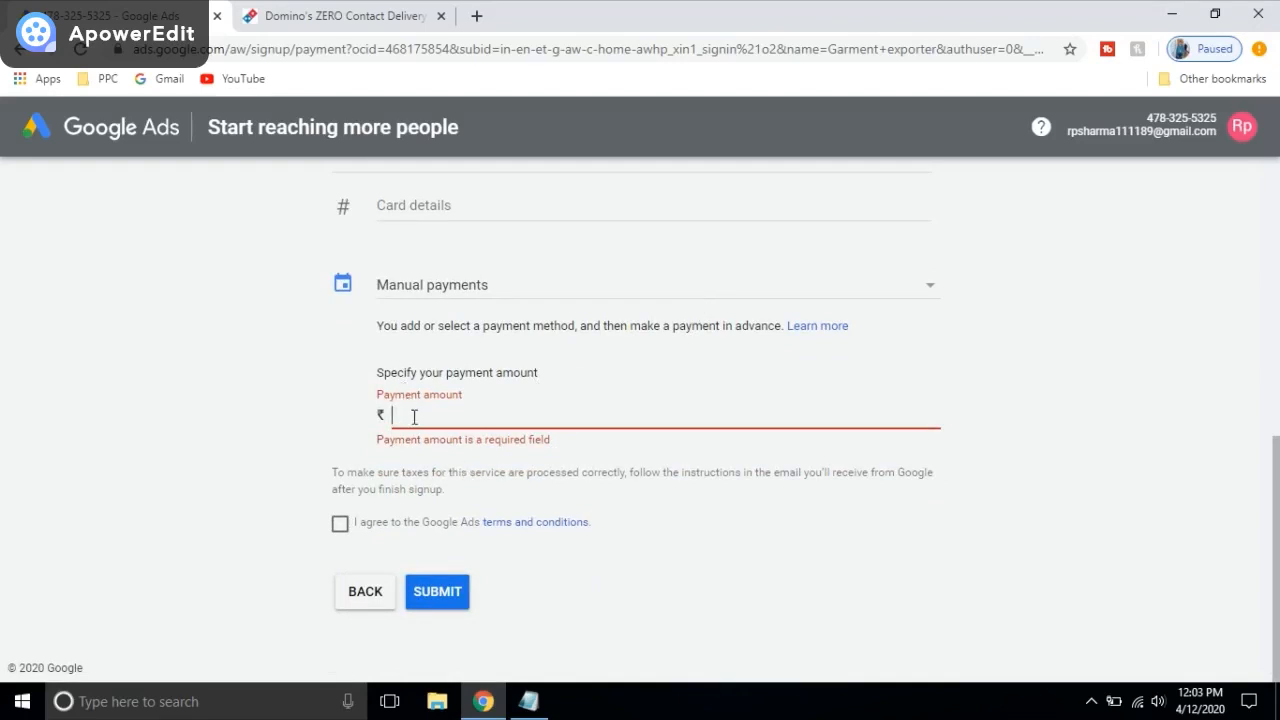
type("1,000")
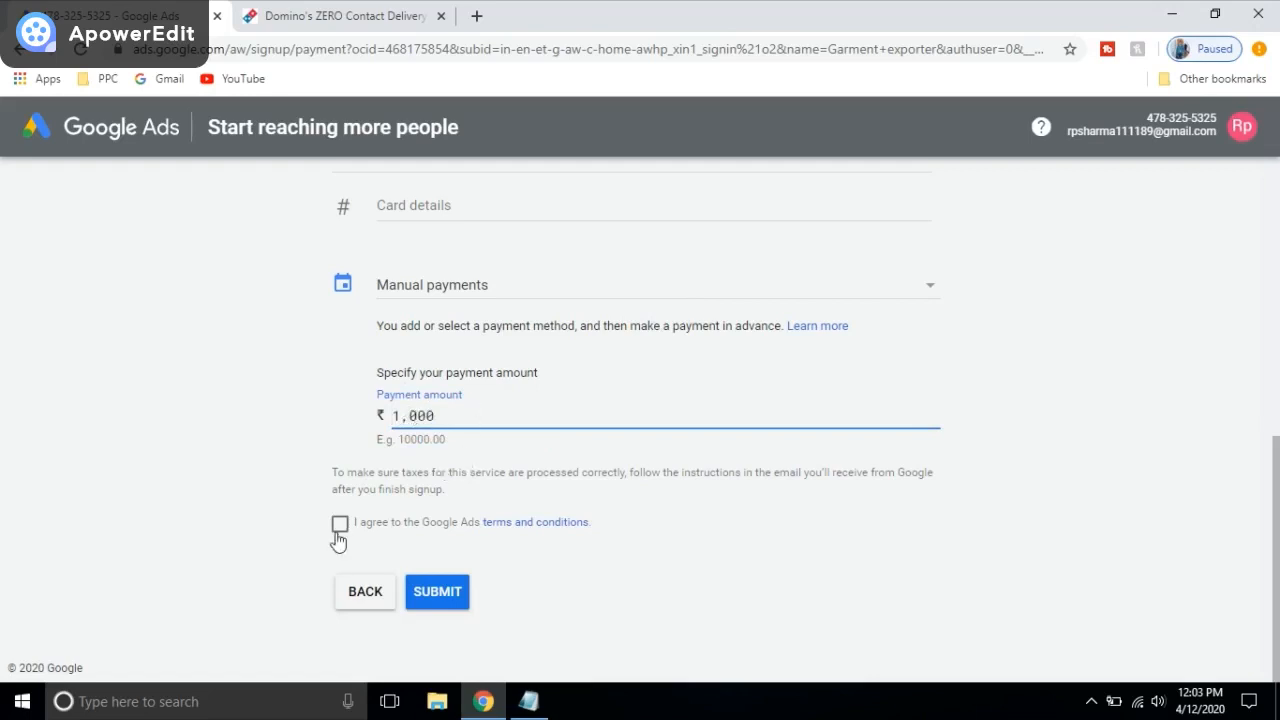
Step: Accept the Google Ads terms and conditions and submit the billing form
scroll(654, 512, "up", 1)
scroll(660, 370, "up", 2)
scroll(649, 380, "down", 2)
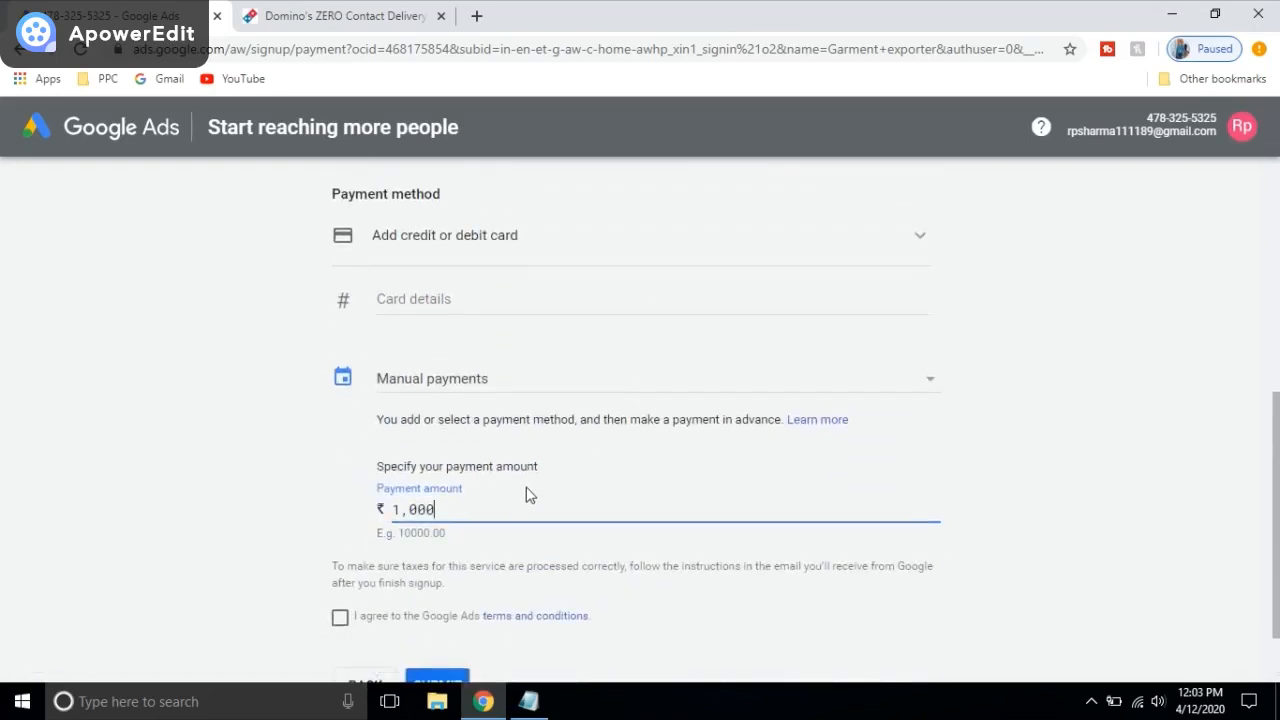
scroll(506, 510, "down", 1)
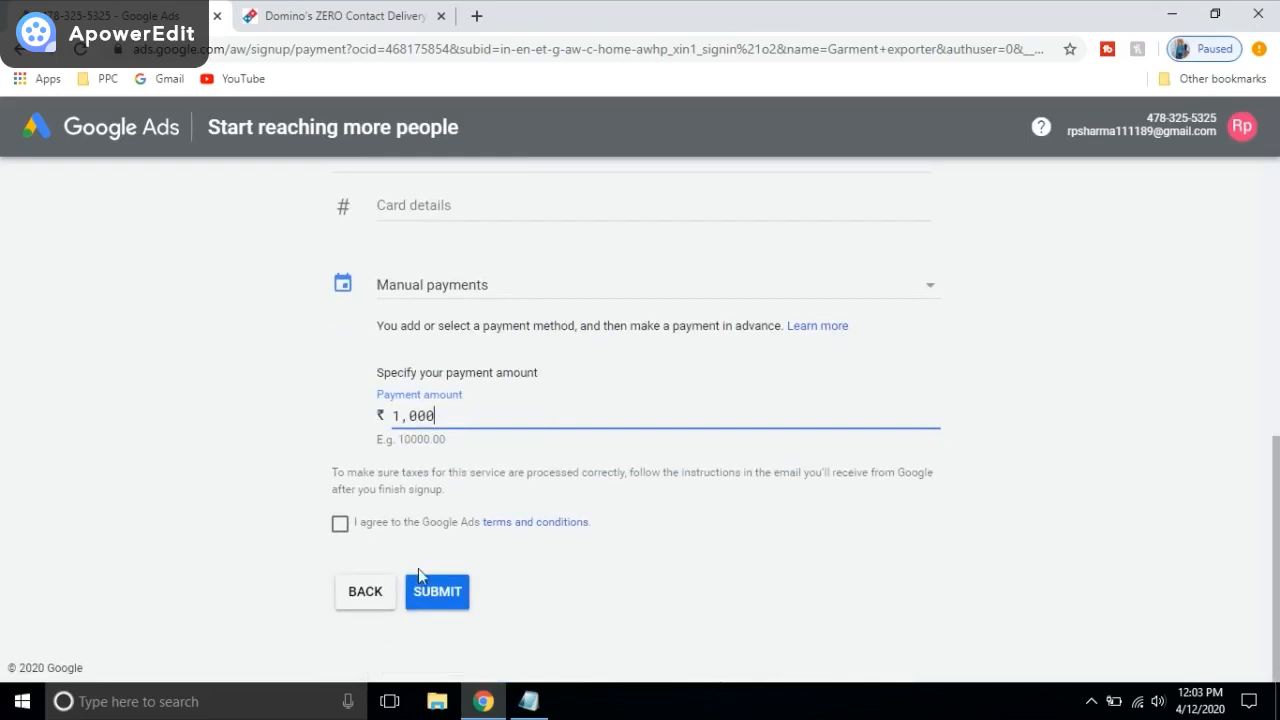
left_click(340, 533)
left_click(340, 528)
left_click(432, 594)
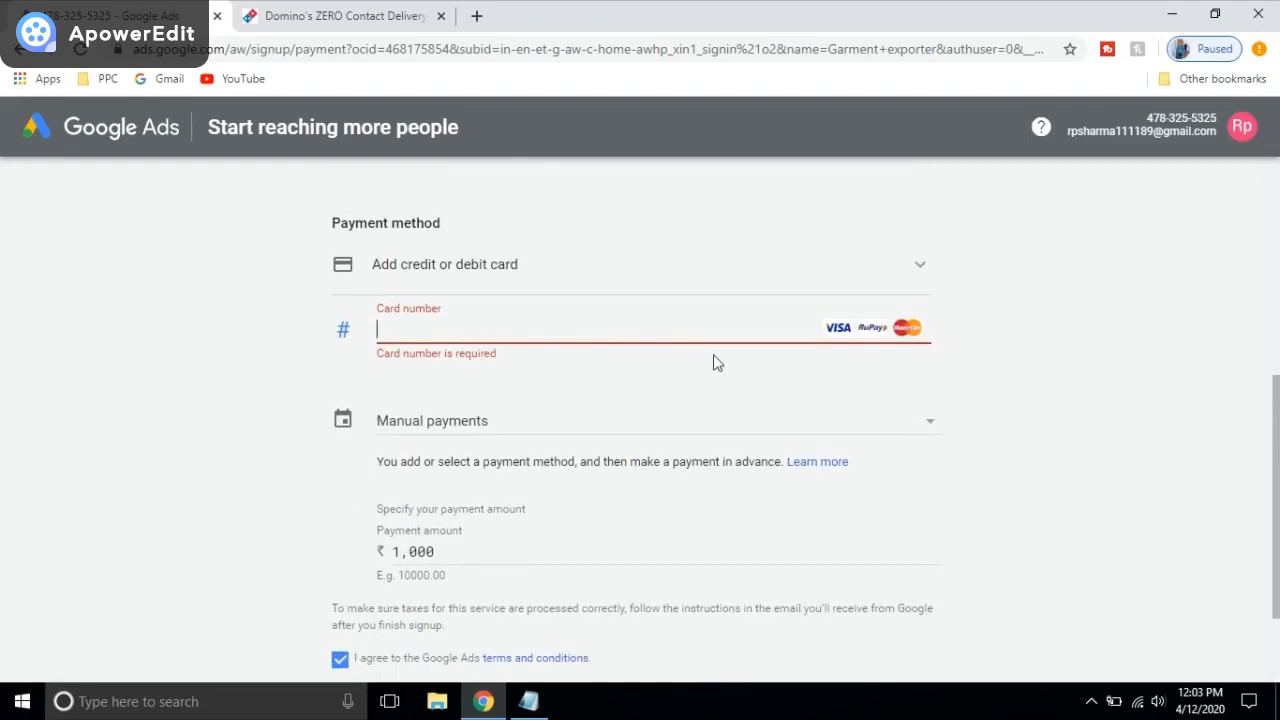
Step: Change the payment type back to Automatic payments, removing the payment amount
left_click(882, 272)
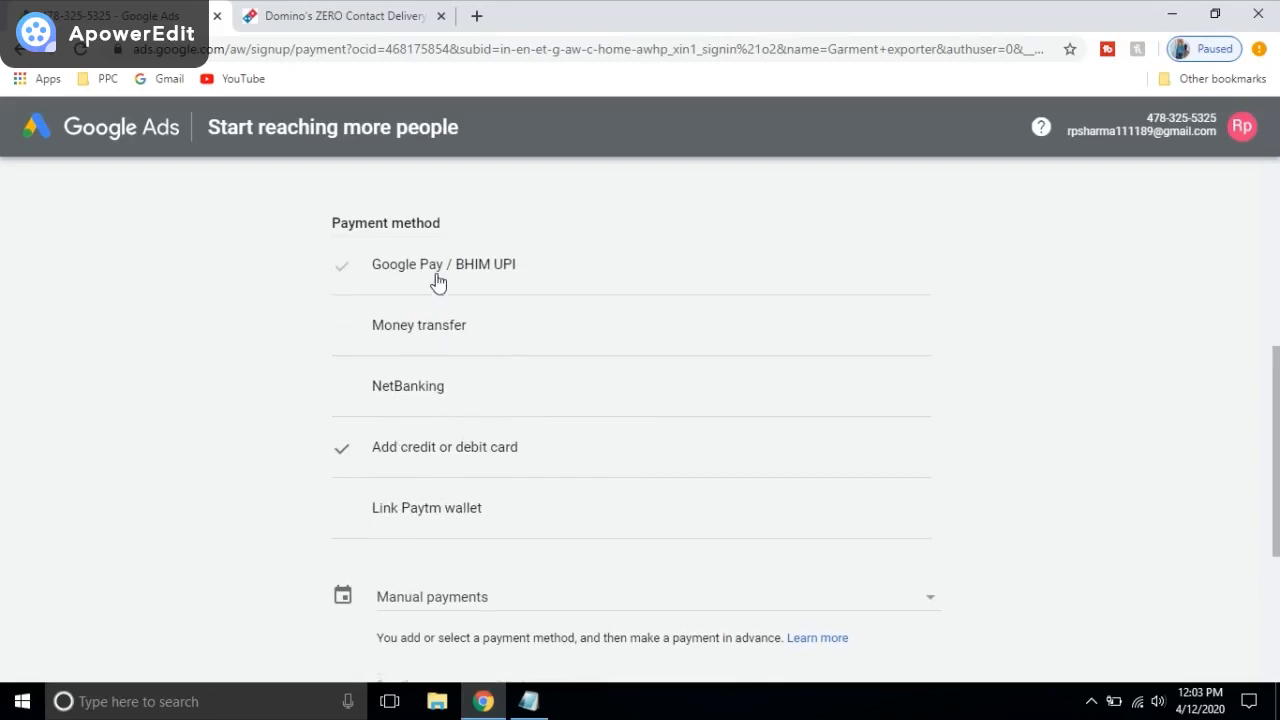
scroll(440, 390, "down", 1)
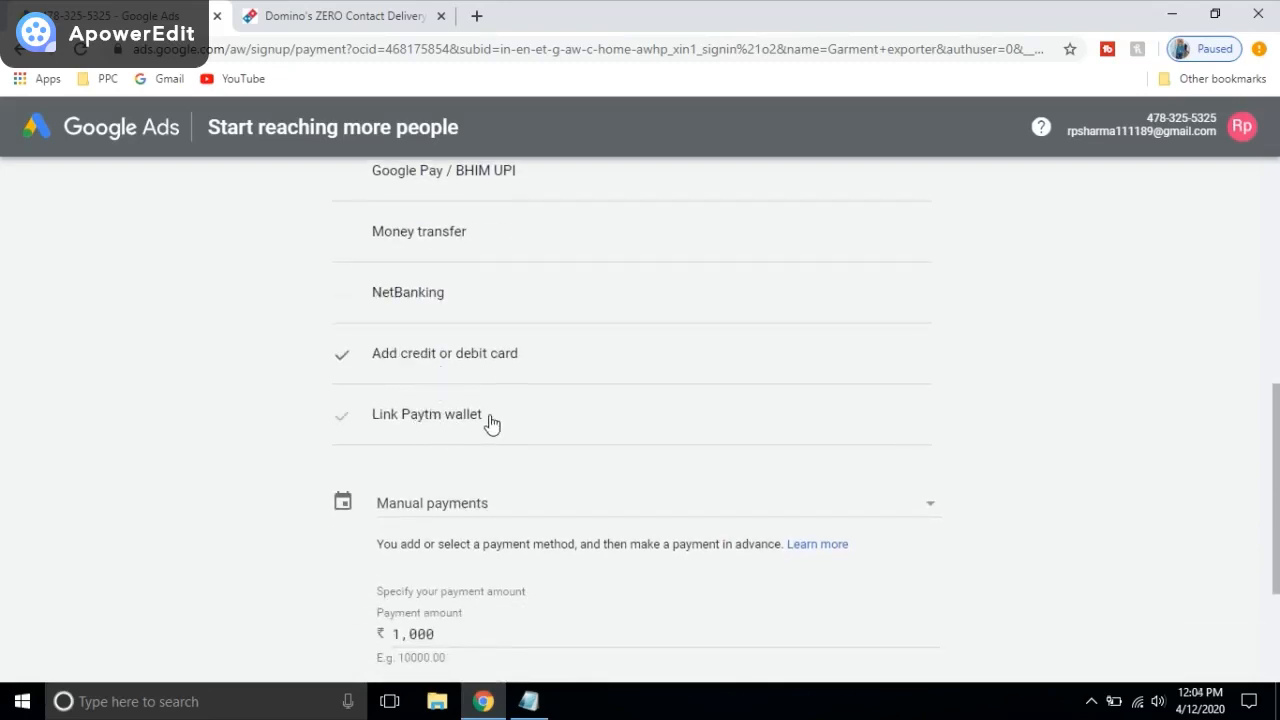
scroll(497, 435, "down", 1)
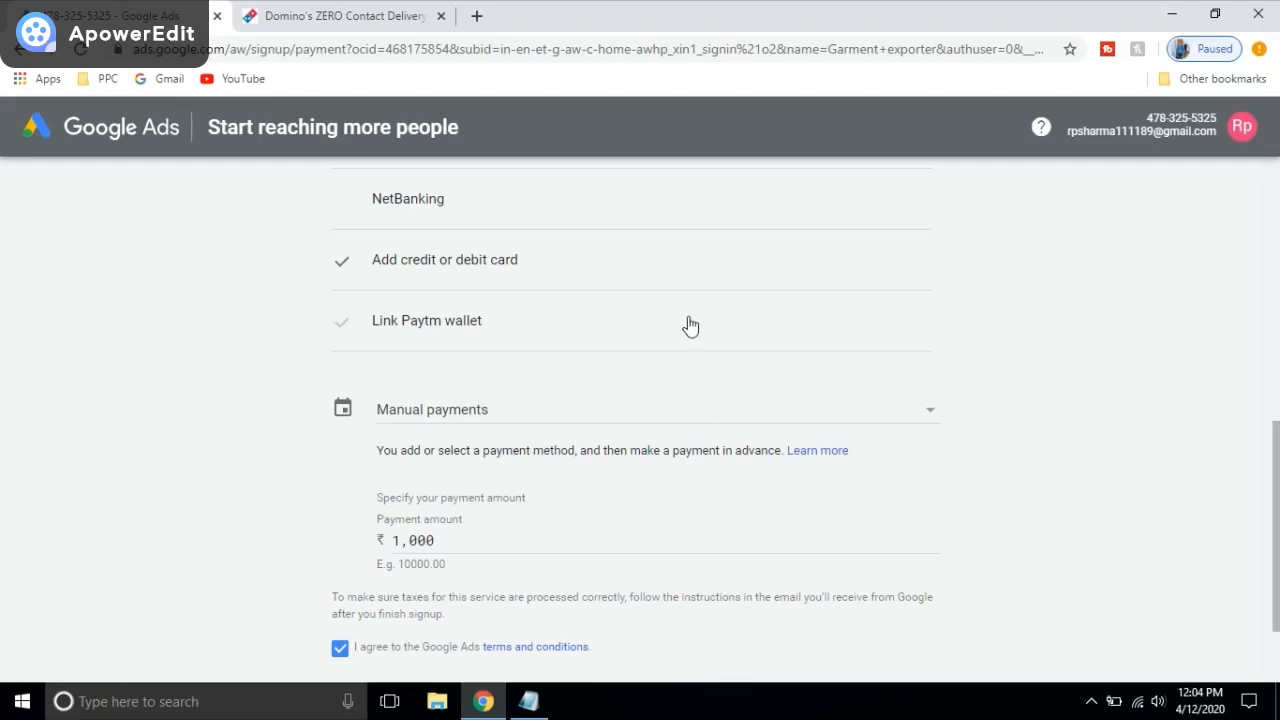
left_click(738, 412)
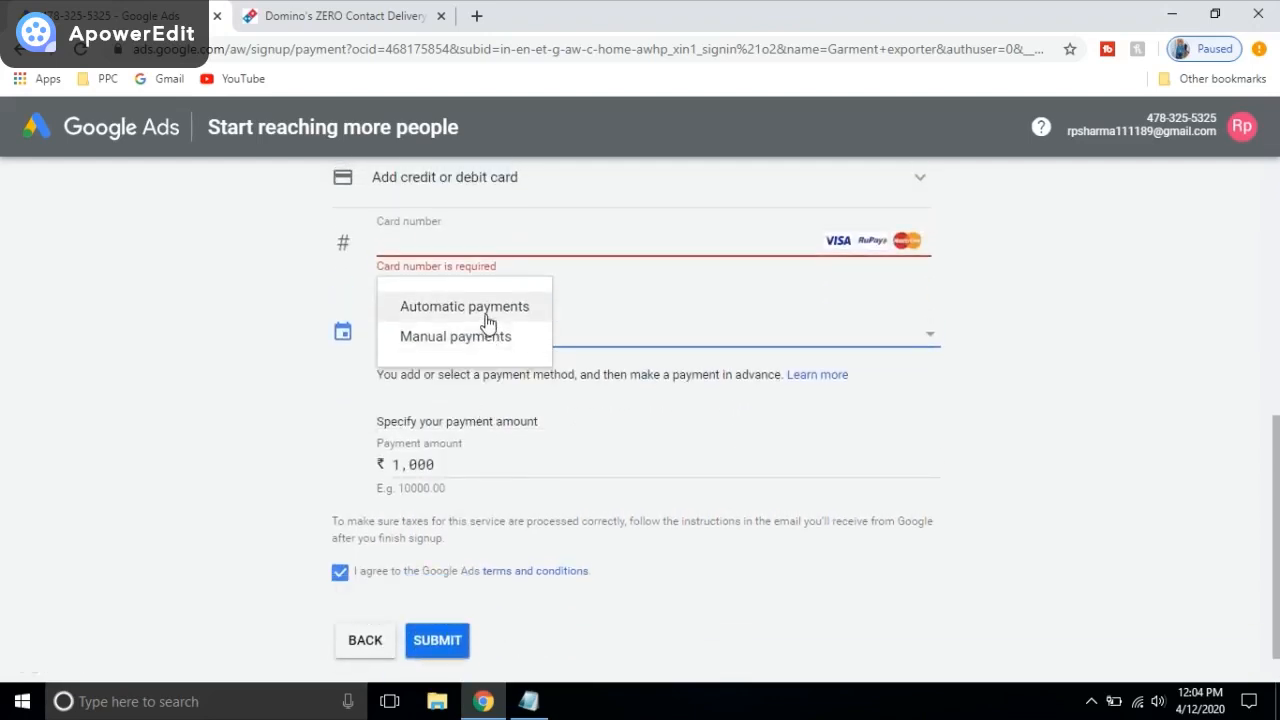
left_click(490, 314)
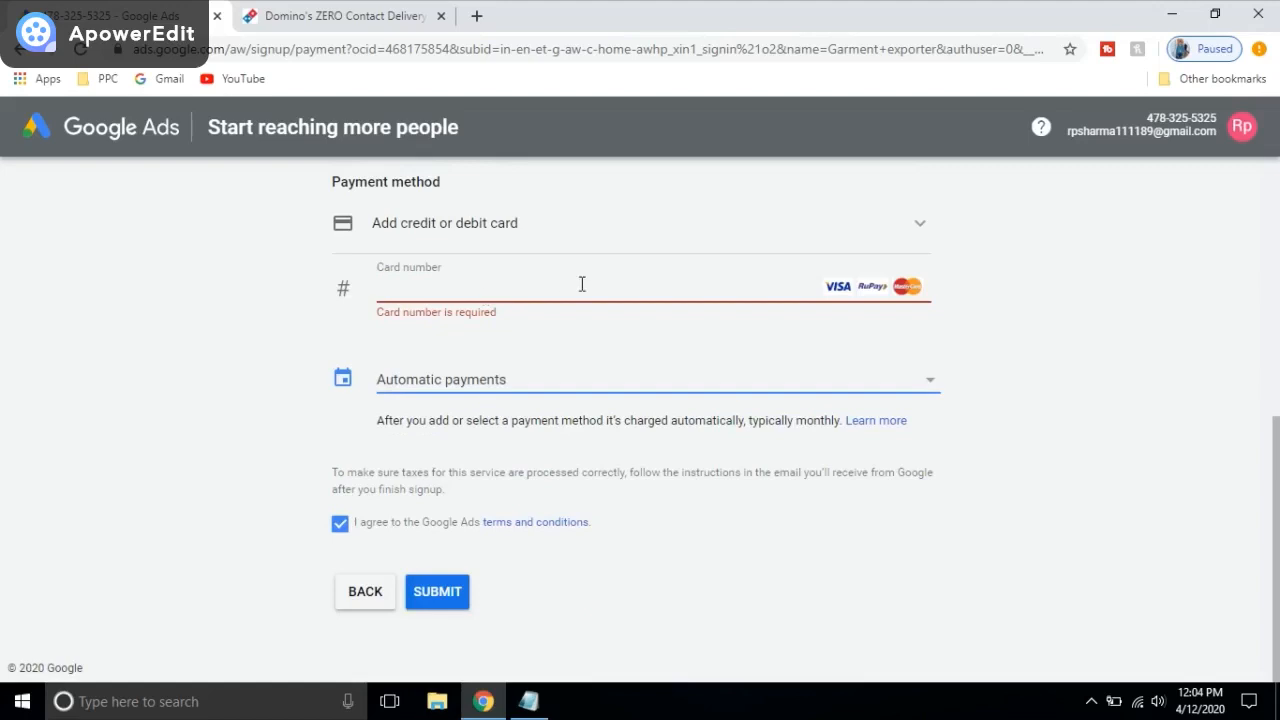
Step: Resubmit the billing form, keeping credit or debit card as the payment method
left_click(607, 247)
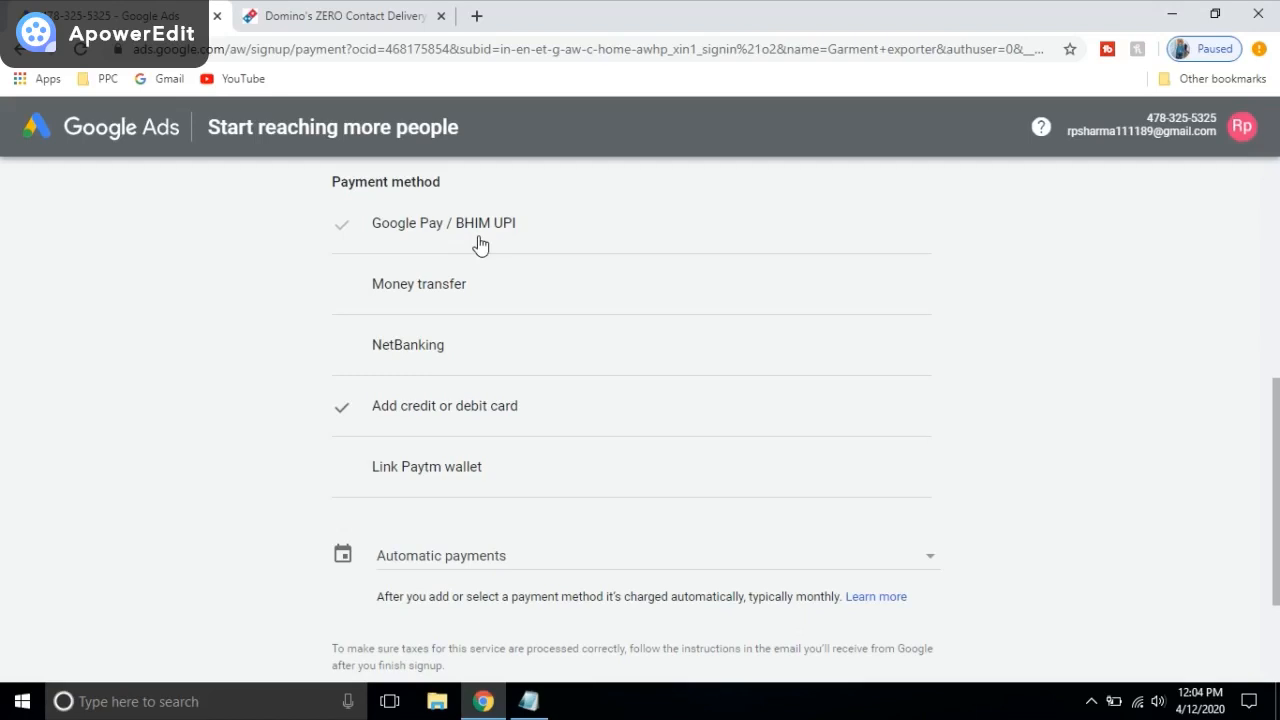
scroll(650, 272, "down", 2)
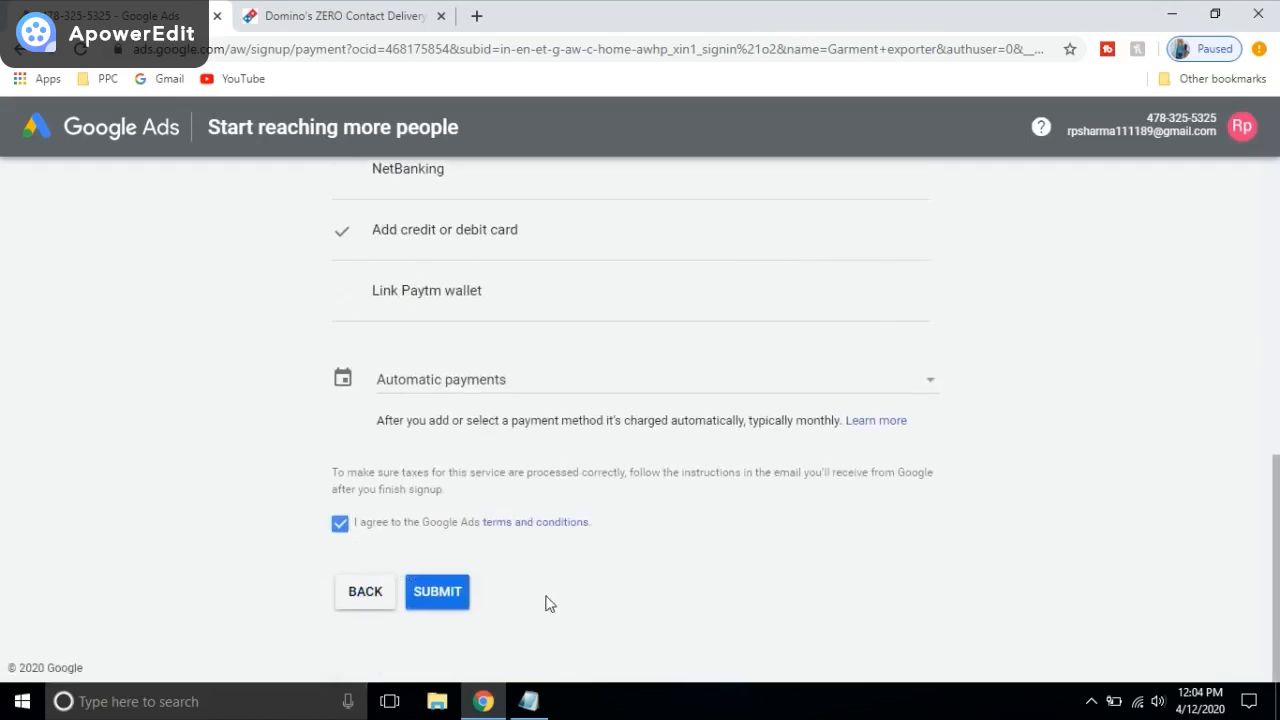
scroll(489, 360, "up", 3)
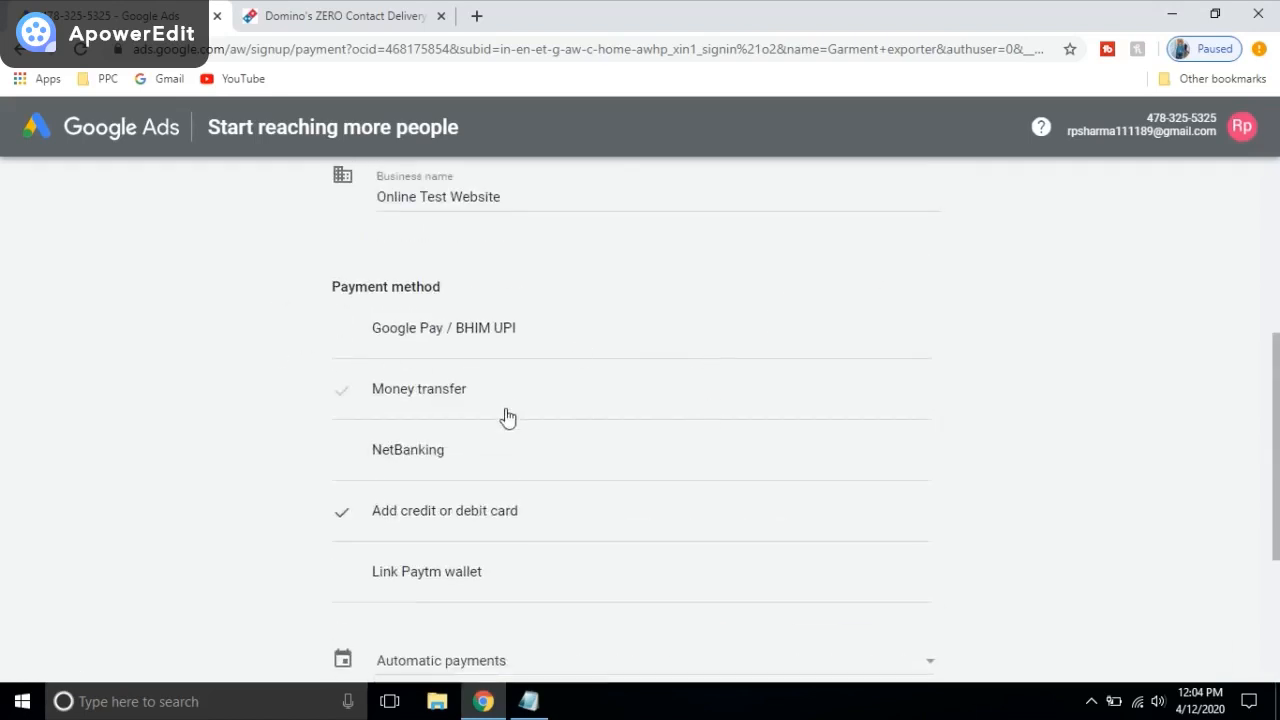
scroll(507, 418, "down", 3)
left_click(437, 603)
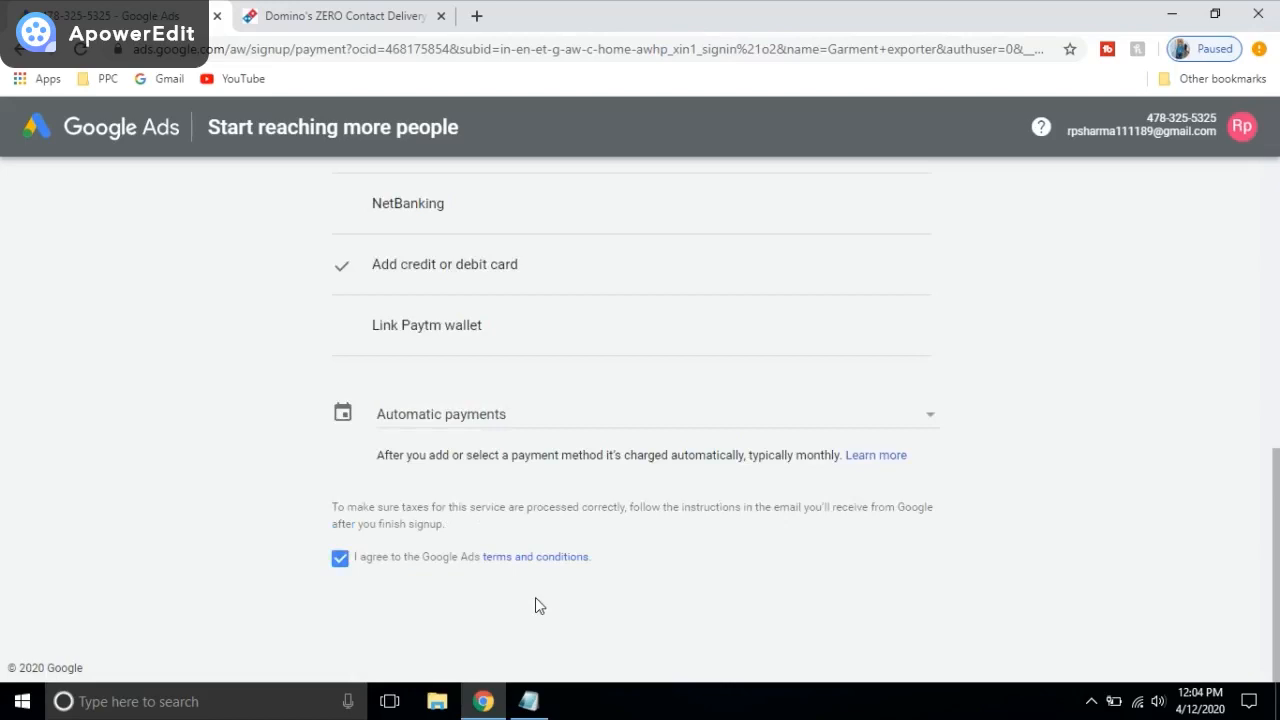
left_click(834, 272)
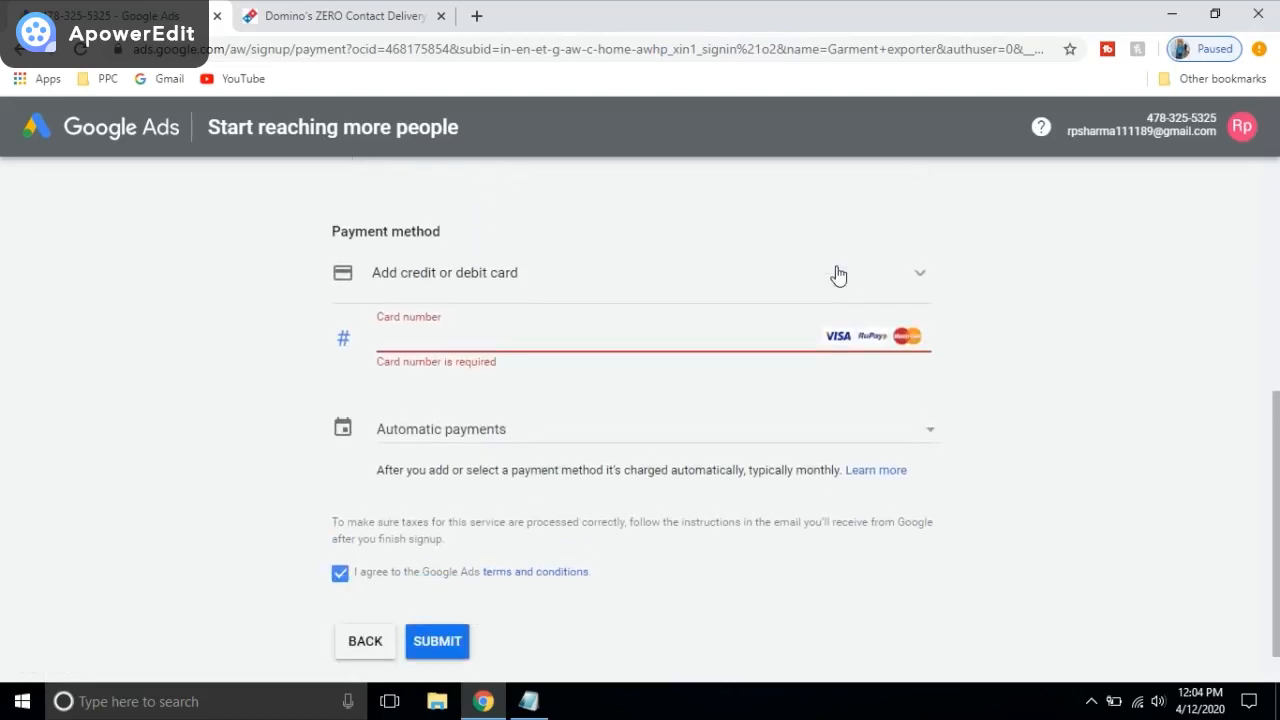